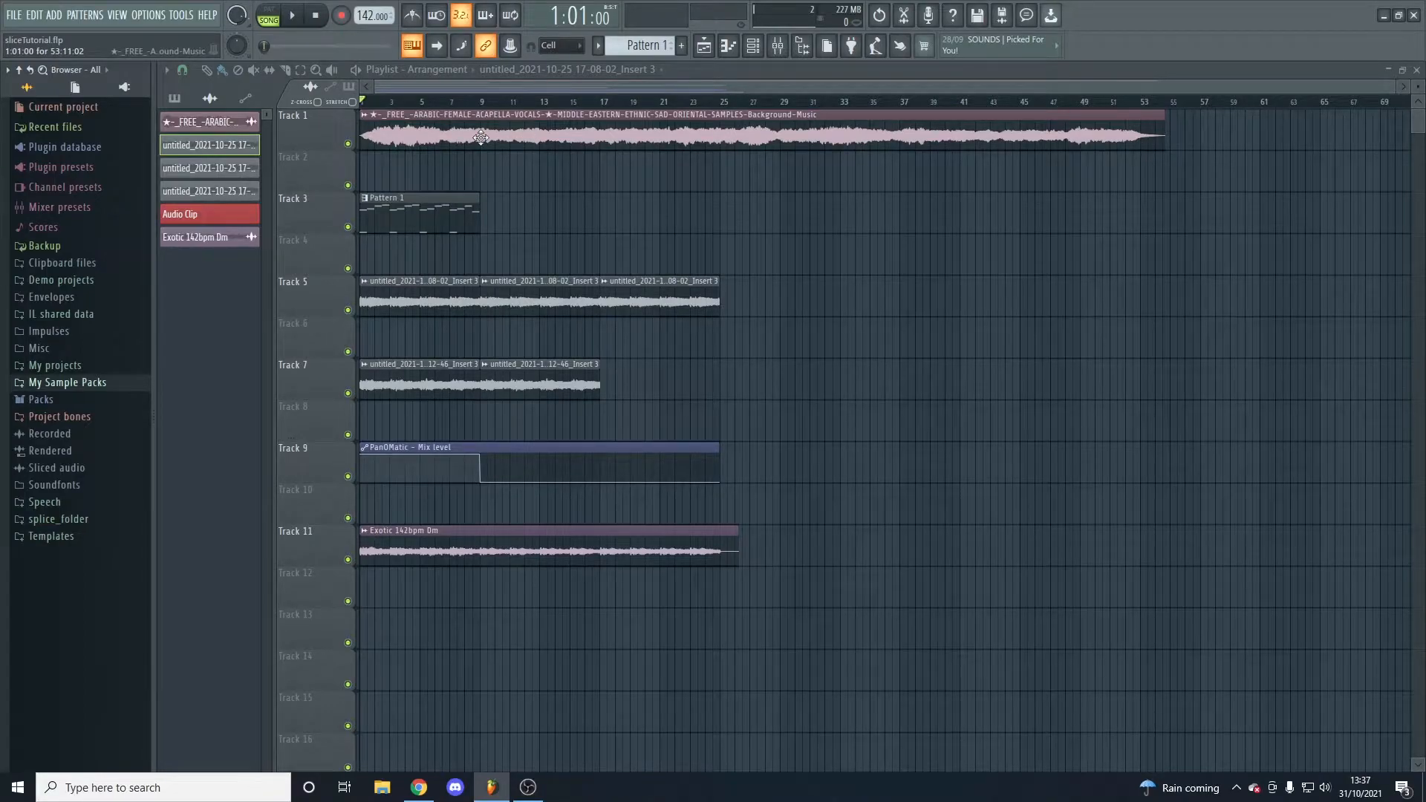
Open the channel settings of the Arabic vocal sample on Track 1 and close them again
double_click(481, 138)
drag(550, 171, 759, 264)
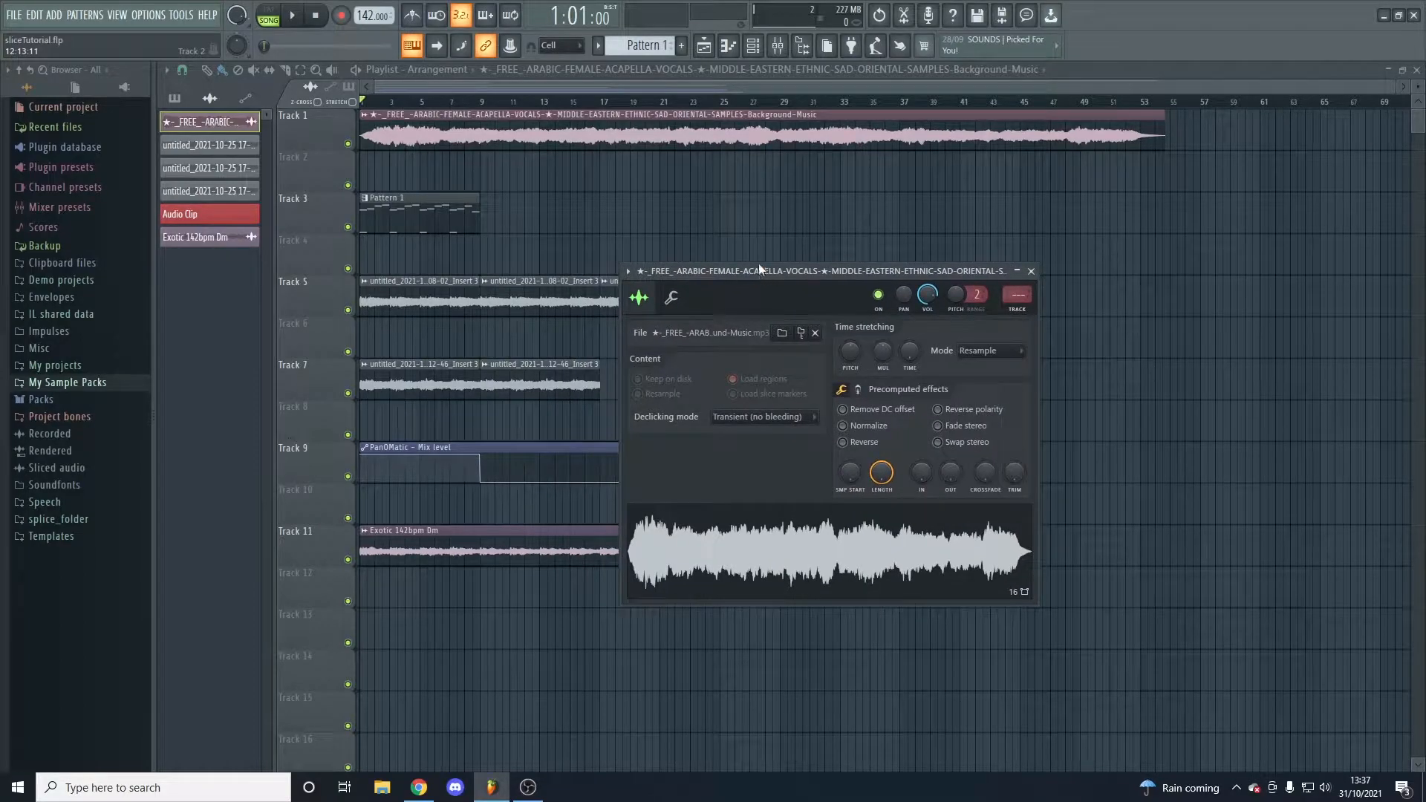
click(1031, 271)
Solo Track 1, audition the vocal sample from bar 9, and unsolo the track after stopping playback
click(488, 102)
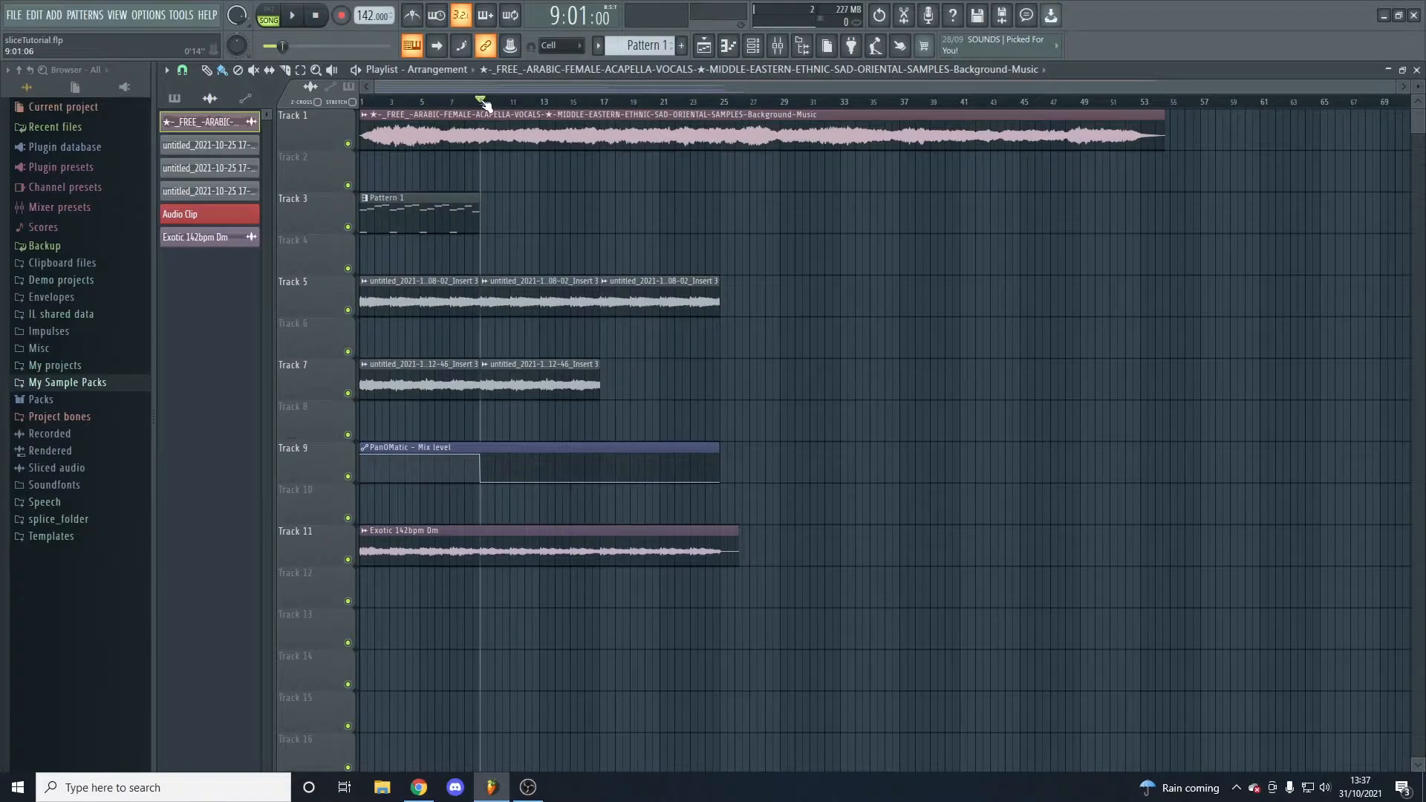
click(349, 145)
right_click(349, 145)
key(space)
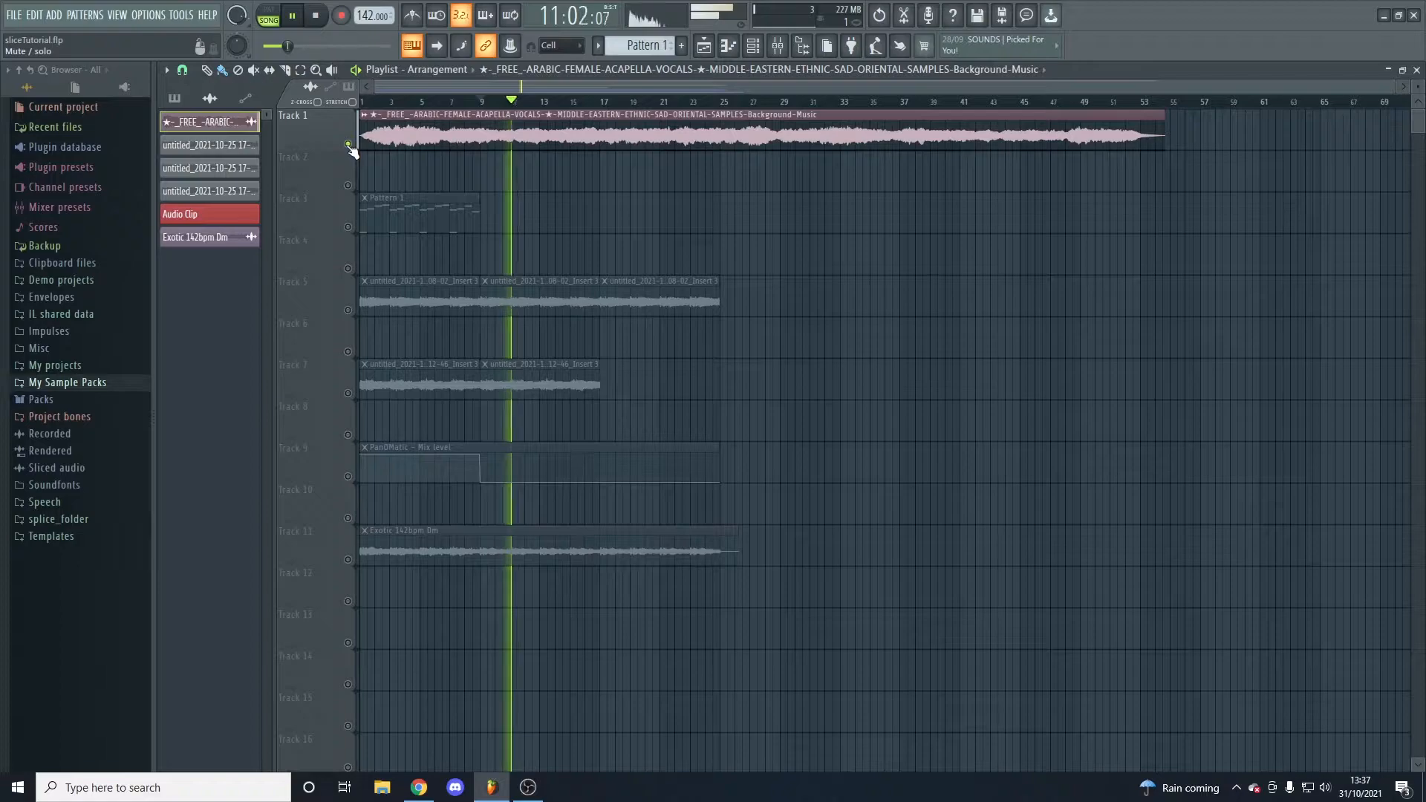
key(space)
right_click(349, 145)
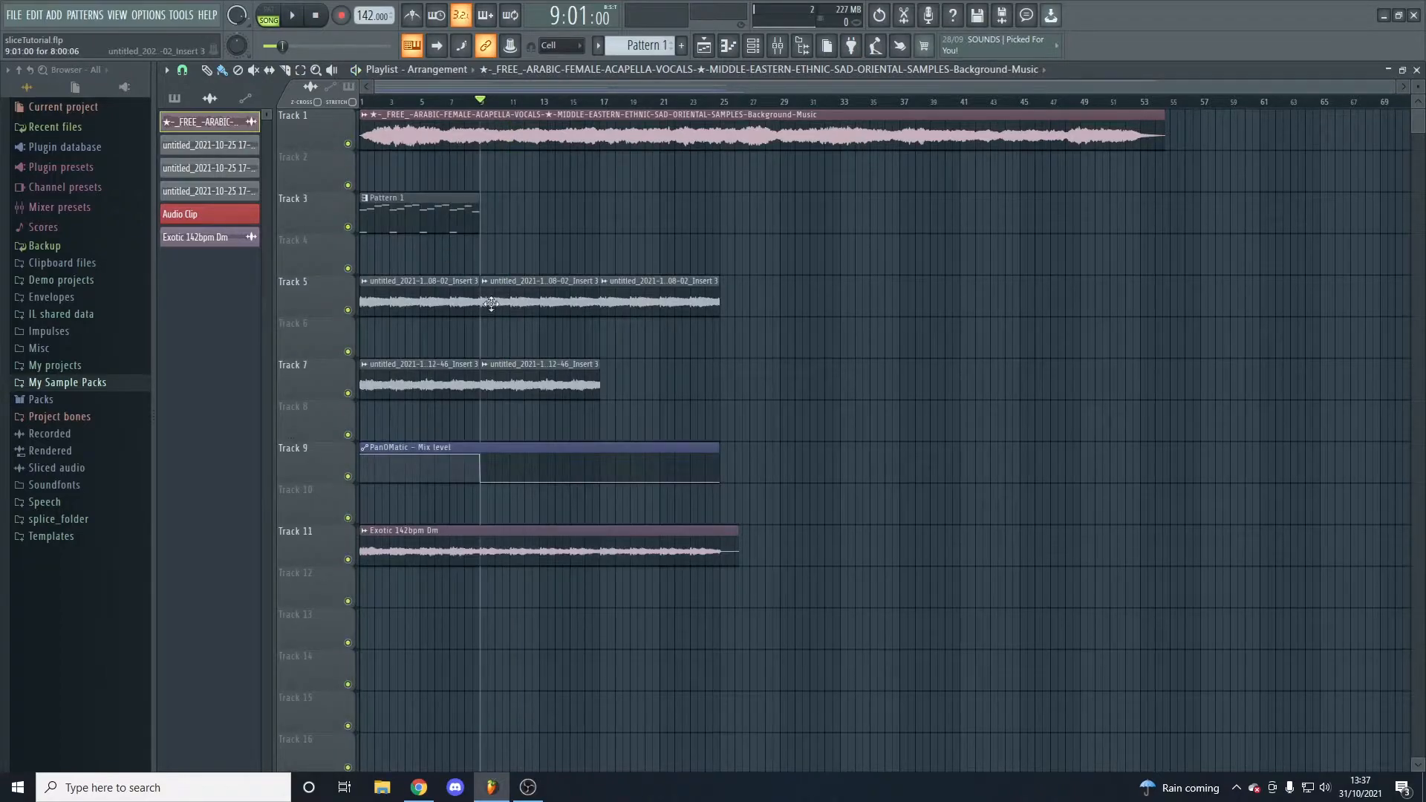
Switch to Chrome, review the YouTube results for "arabic female vocal samples free", and open the ytmp3.cc converter from the Google results
click(419, 787)
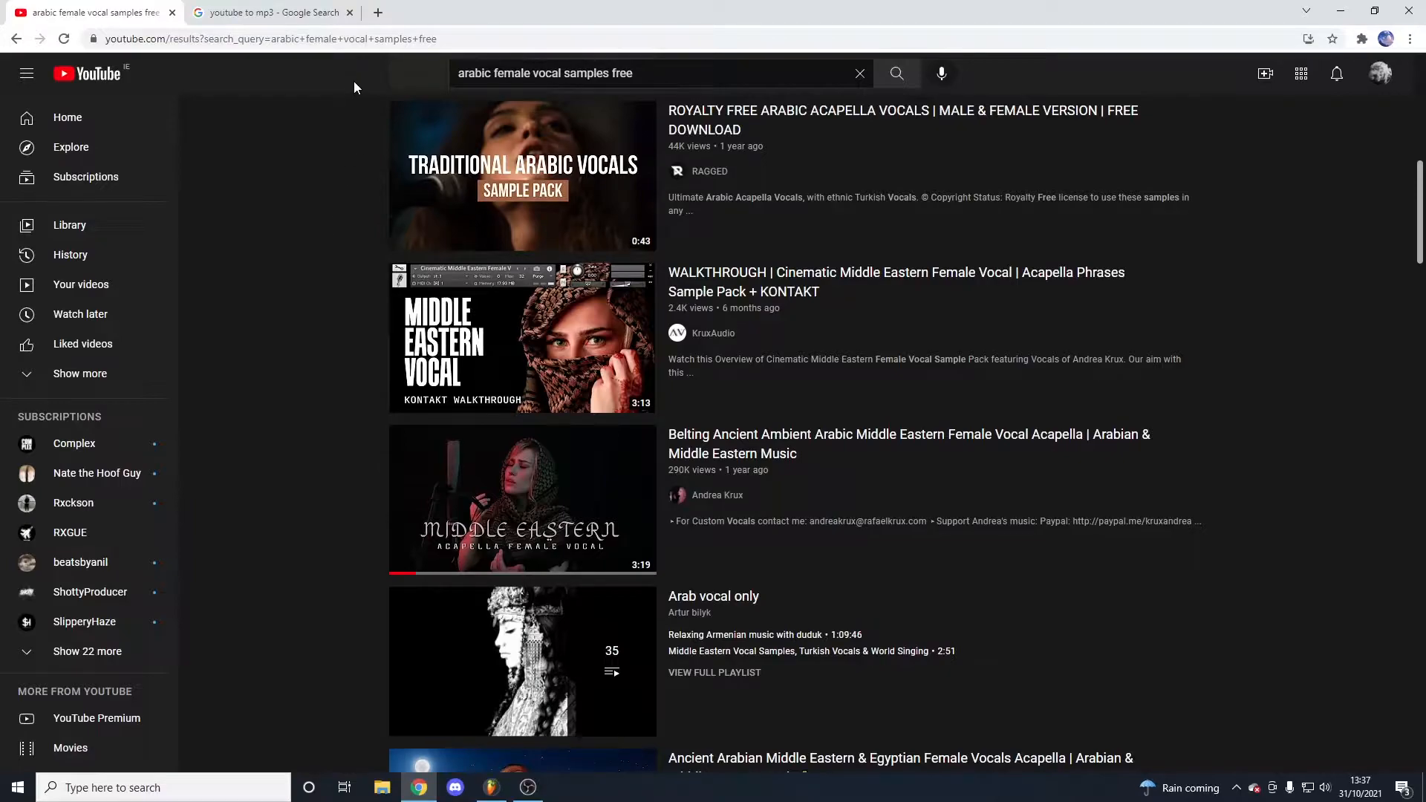
click(458, 73)
drag(458, 73, 586, 73)
click(552, 73)
click(636, 73)
click(304, 166)
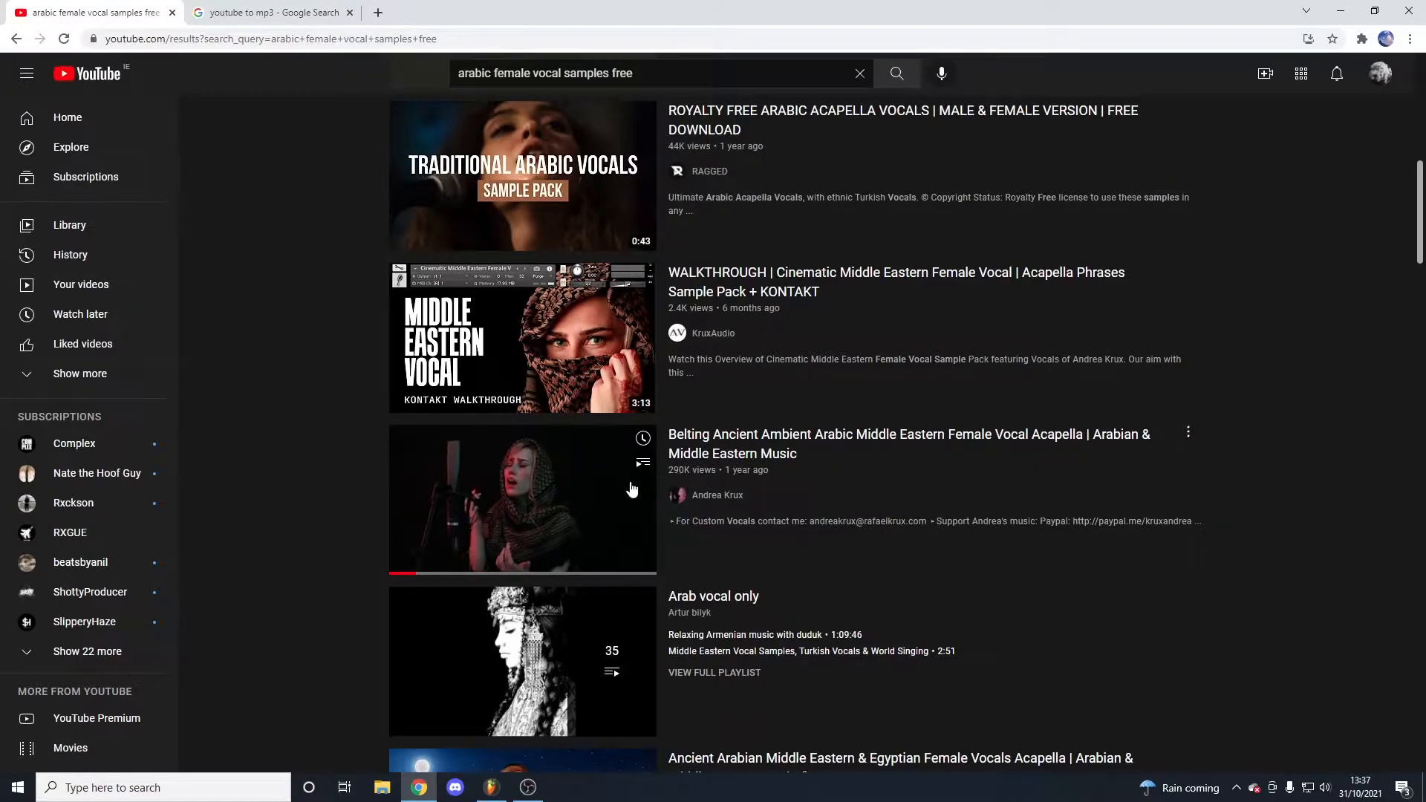
click(261, 14)
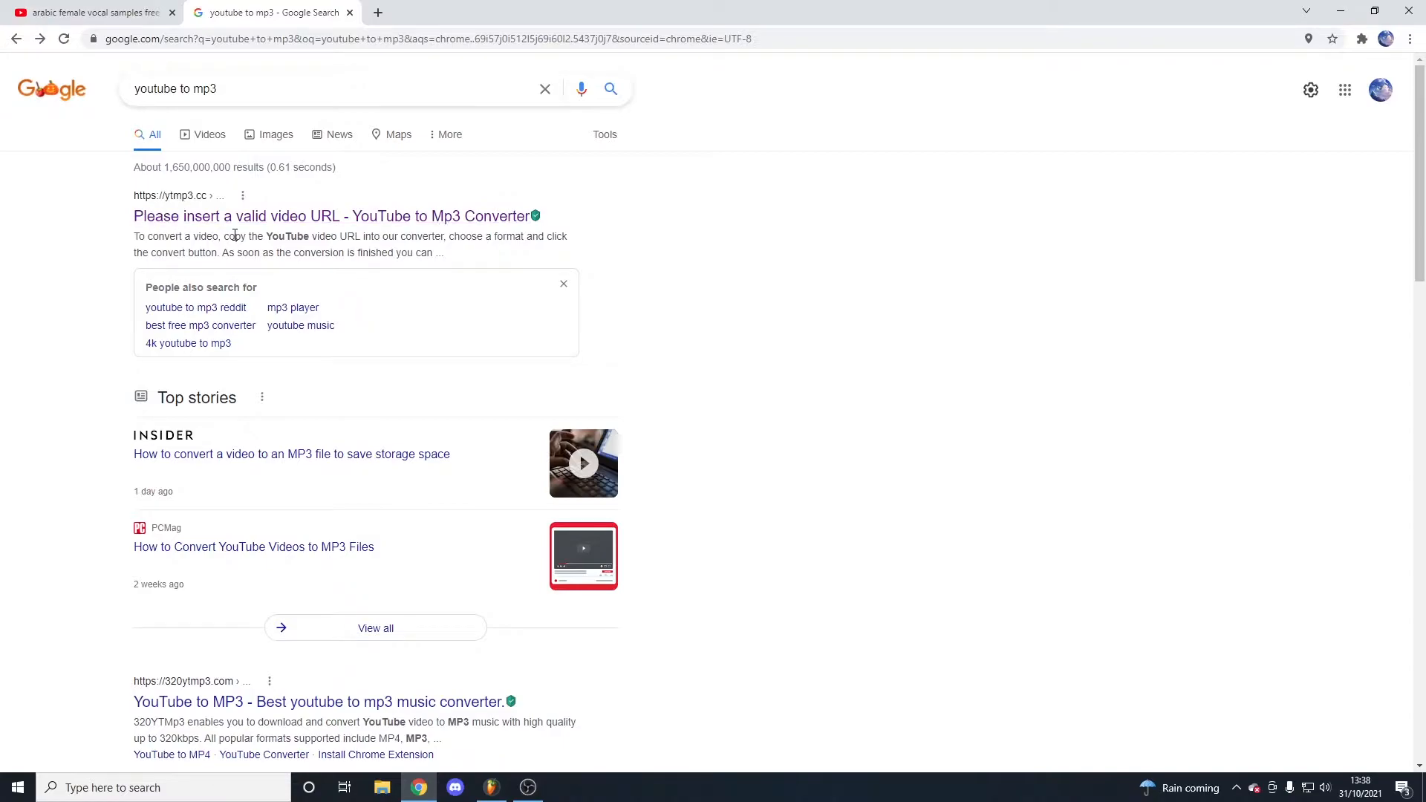
click(165, 217)
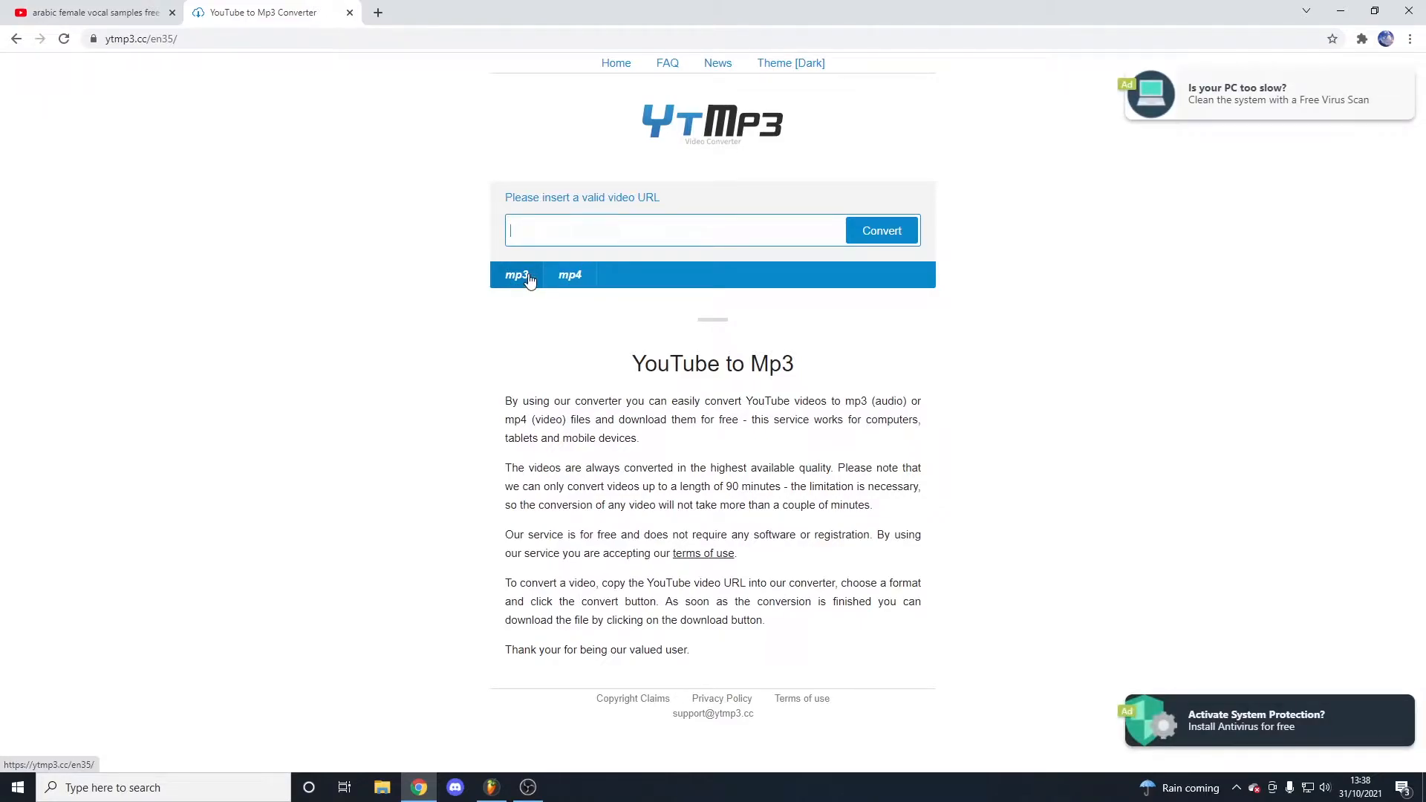
Switch back to FL Studio, examine the vocal sample's waveform options including "Open in new Slicex channel", and close its channel settings
click(494, 789)
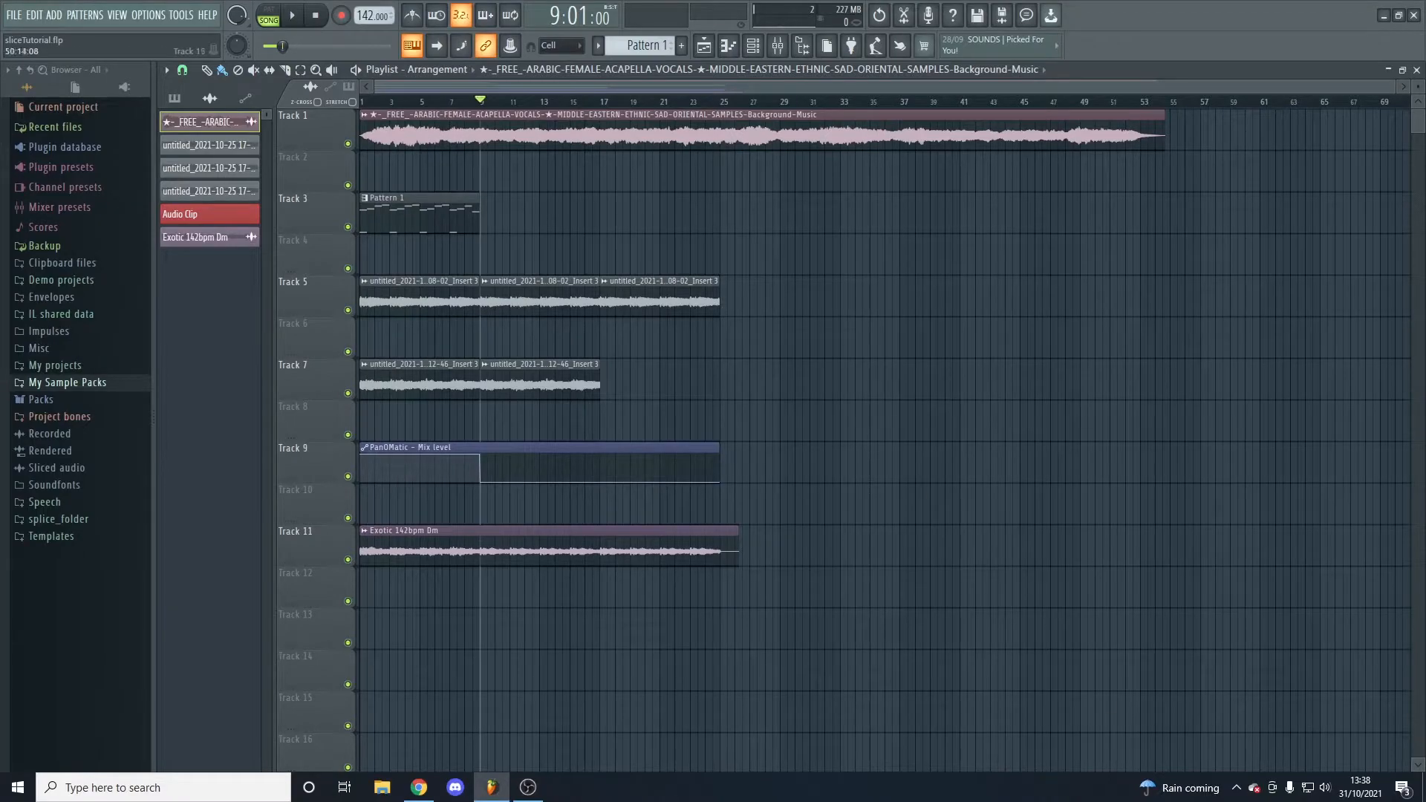
double_click(683, 133)
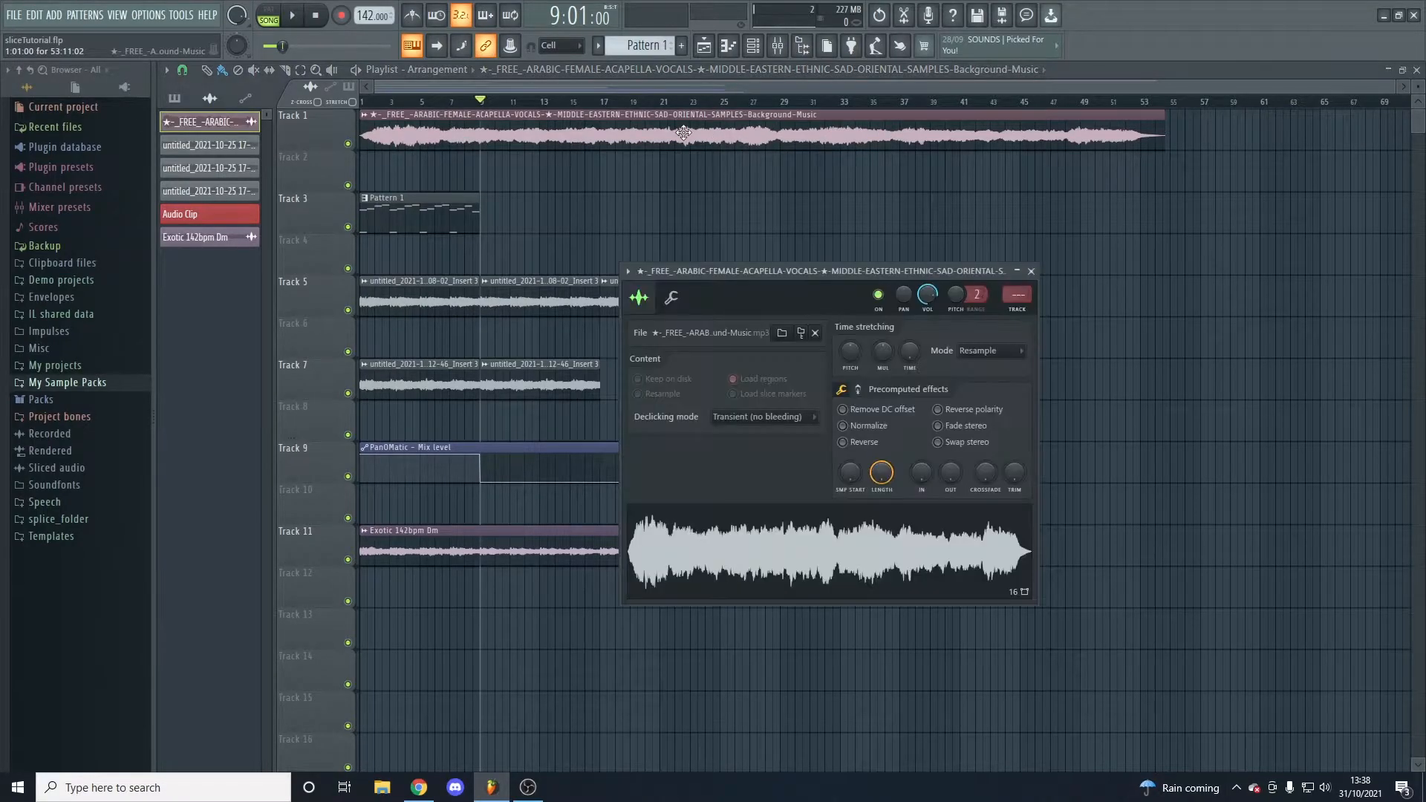
right_click(852, 543)
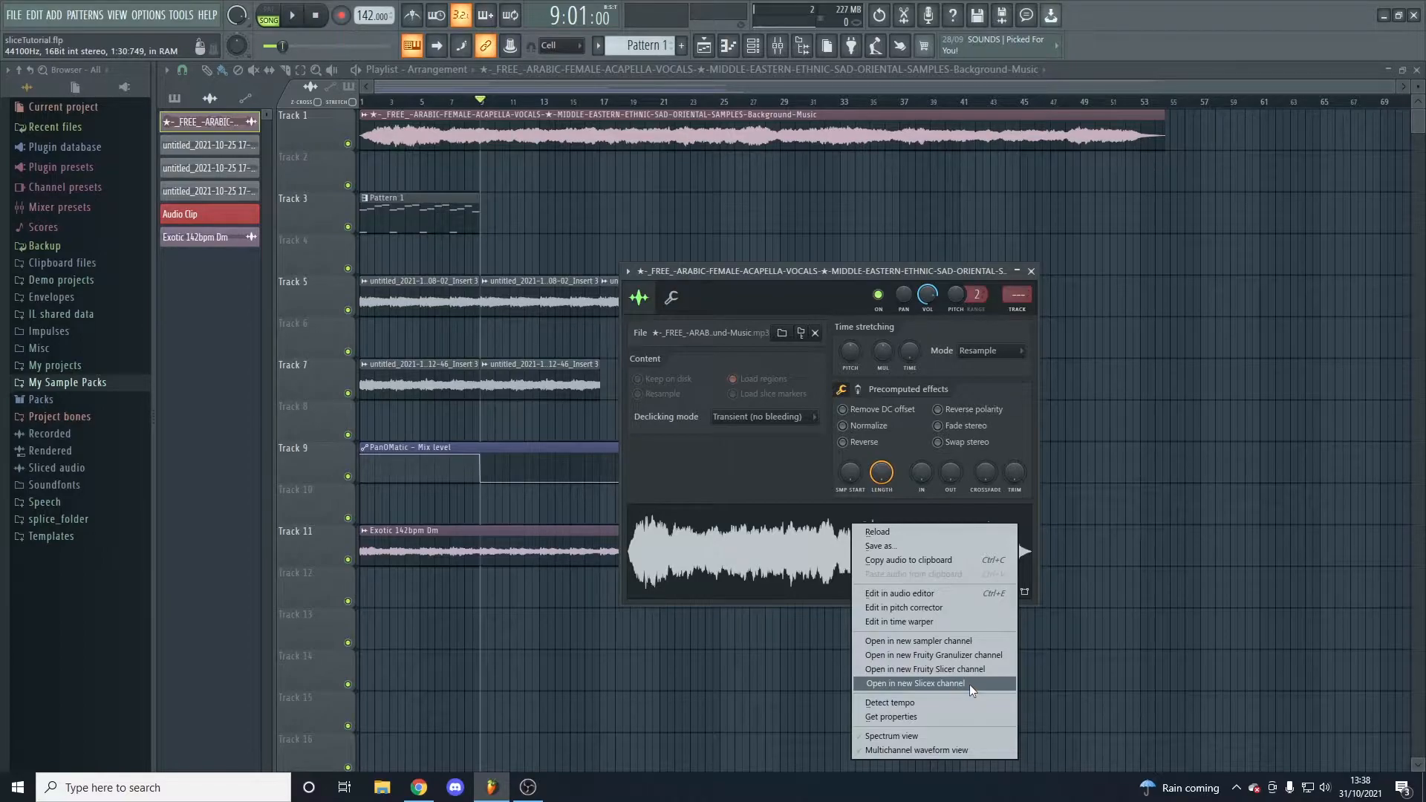
click(919, 270)
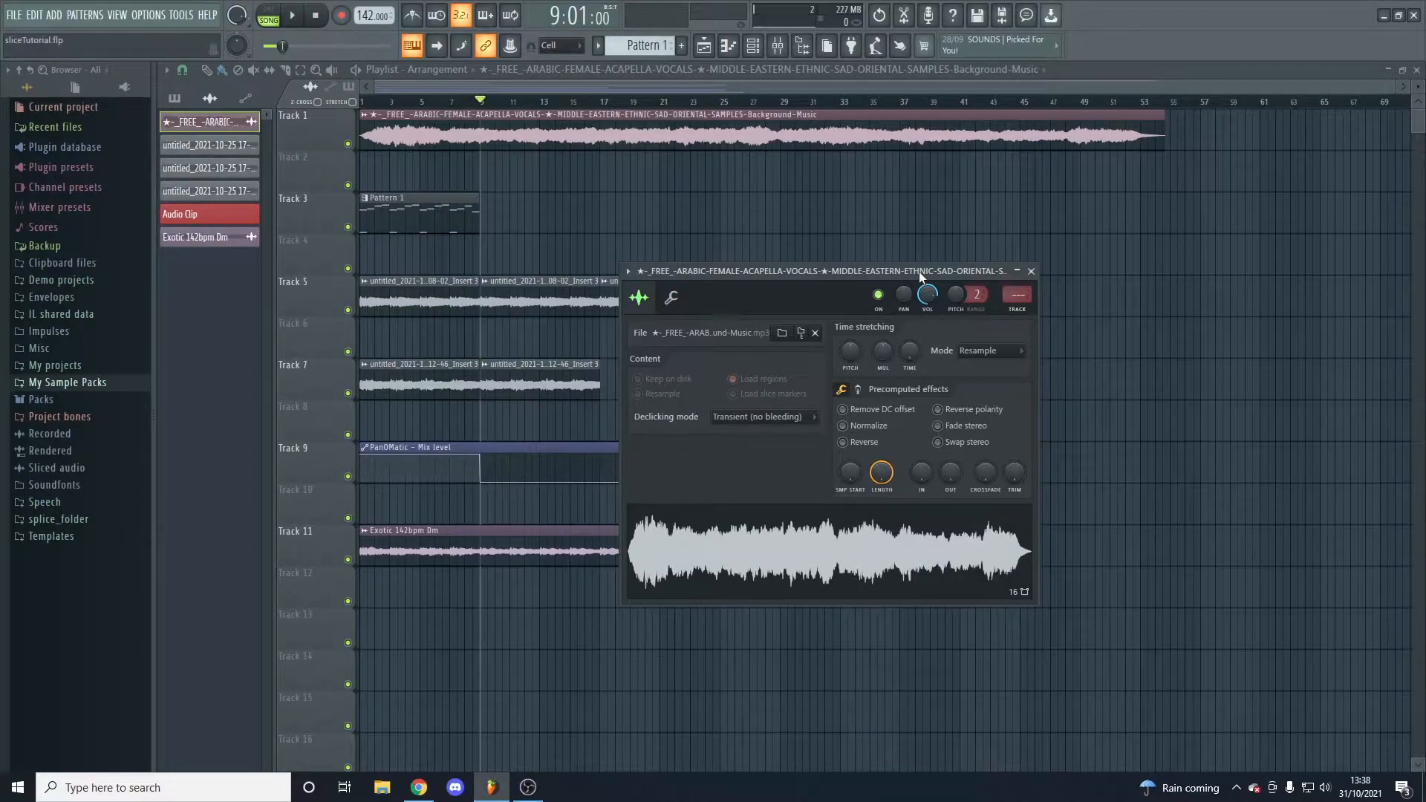
click(1032, 272)
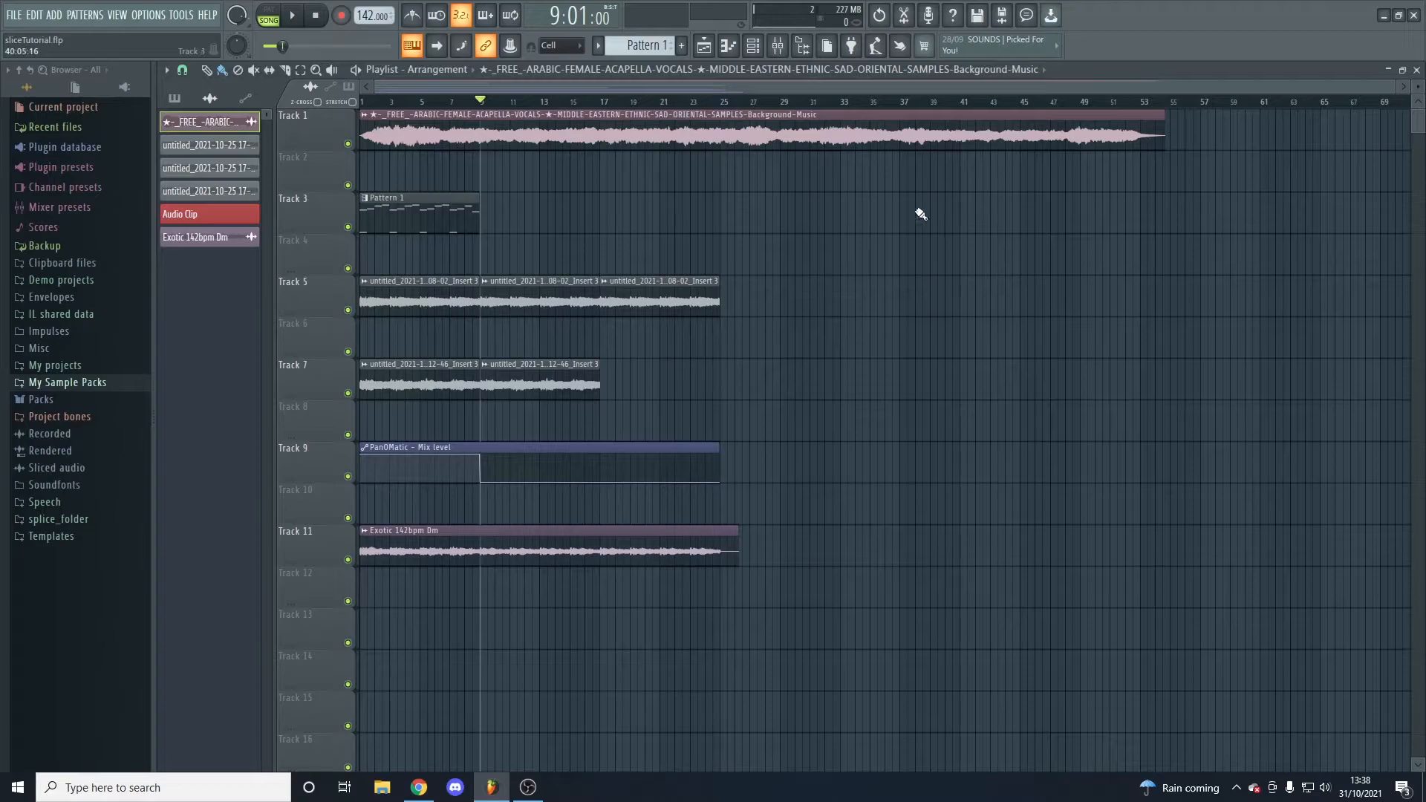
Return the playhead to the song start and open the sliced vocal channel in Slicex
drag(481, 99, 361, 100)
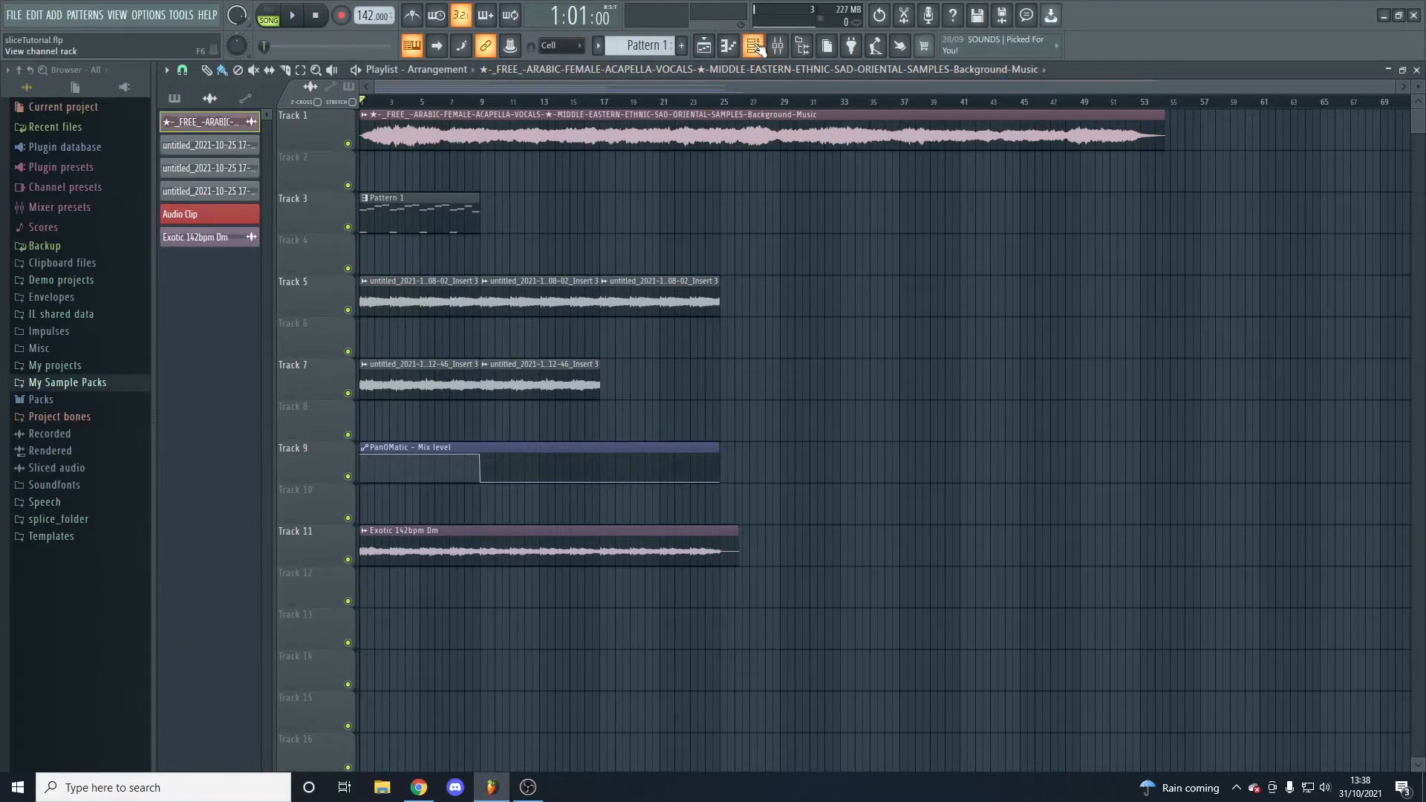
click(803, 46)
click(492, 387)
click(501, 451)
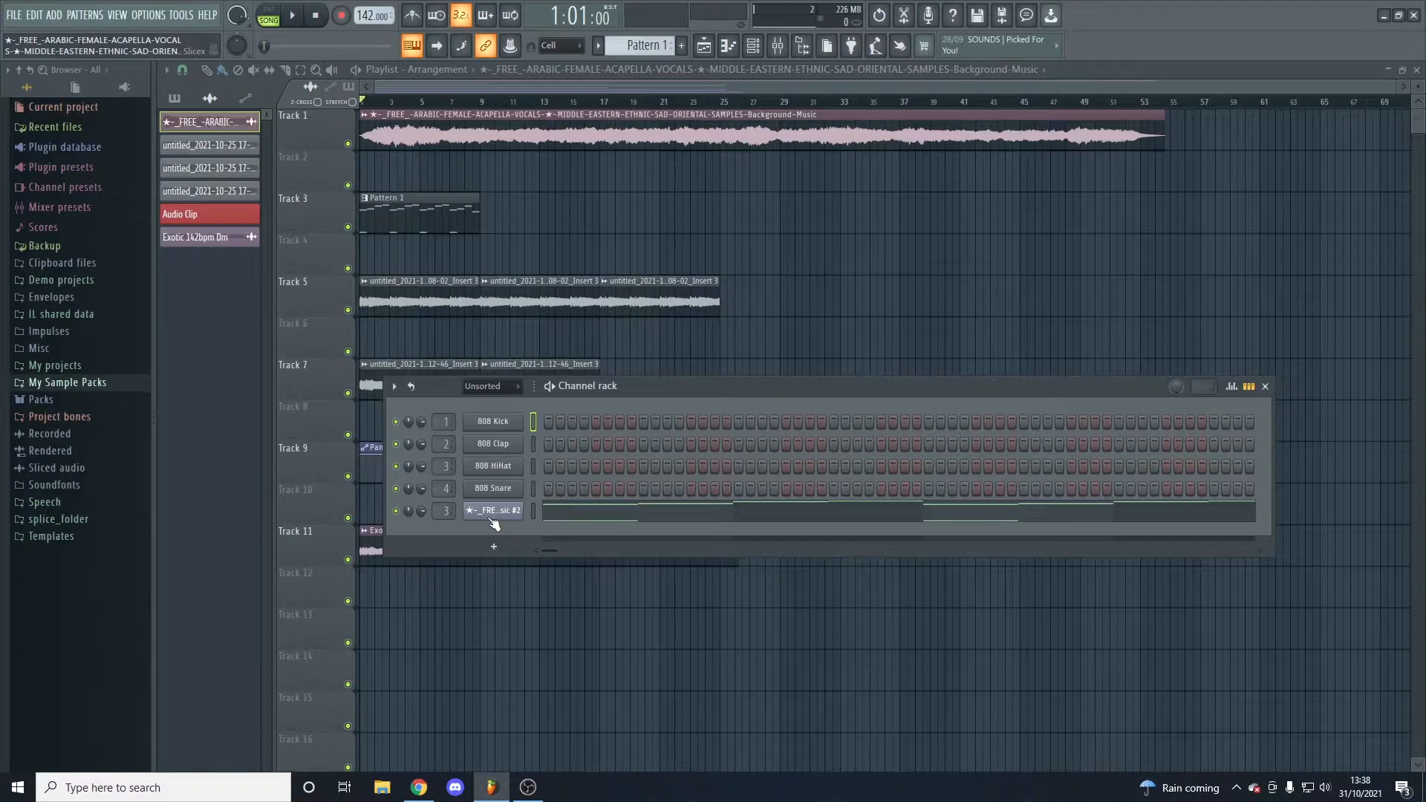
click(492, 513)
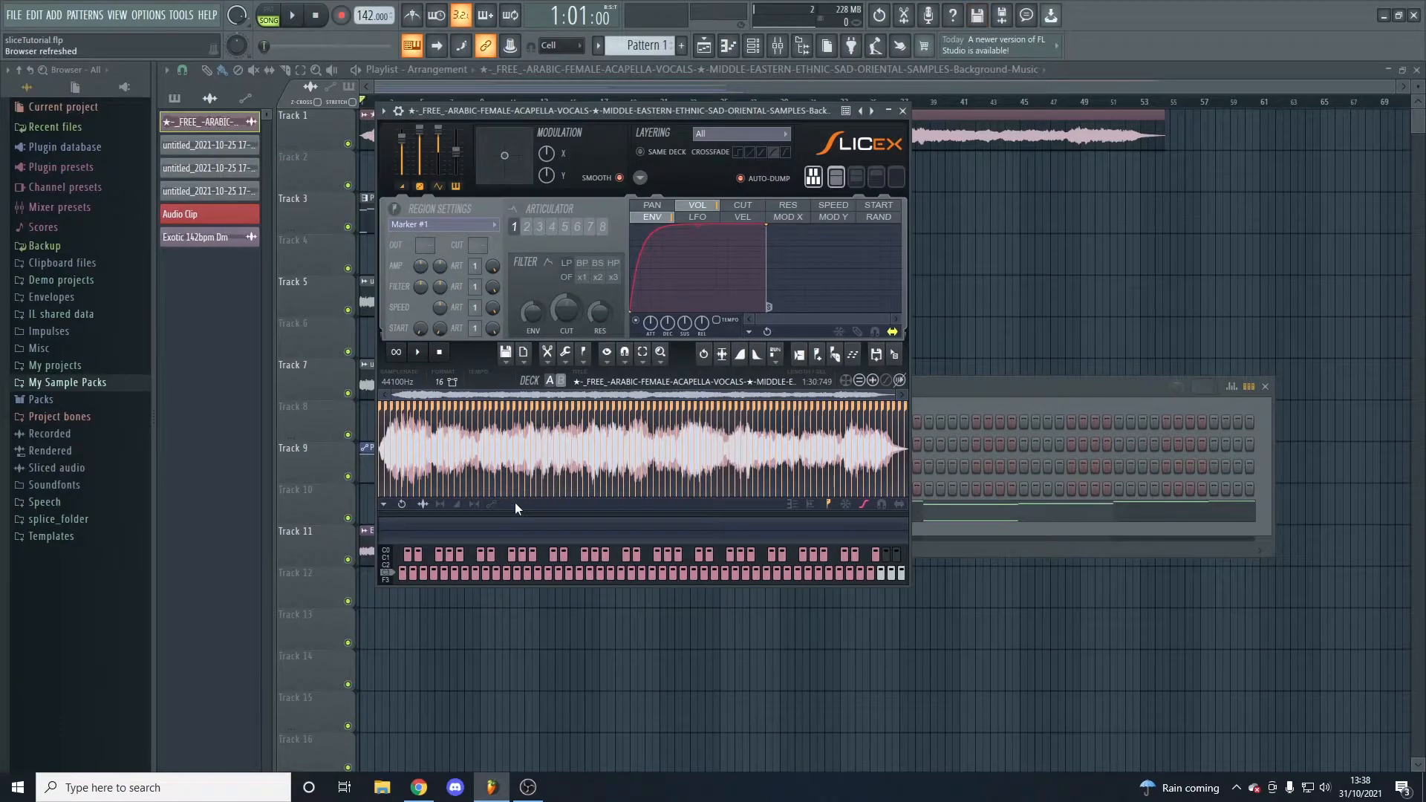
drag(649, 110, 710, 234)
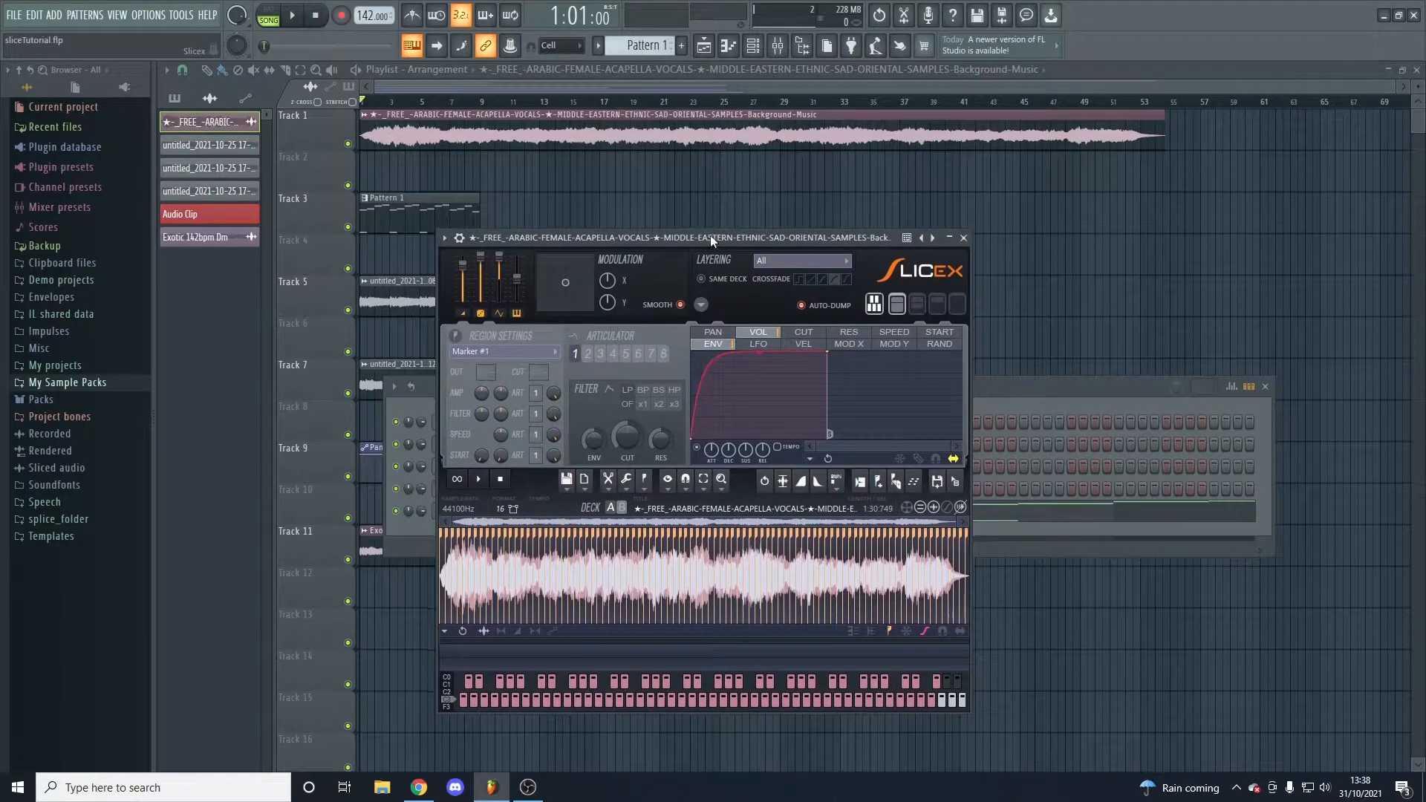
Examine Slicex's auto-slicing and grid-slicing presets without applying one, and reposition the plugin window
click(899, 482)
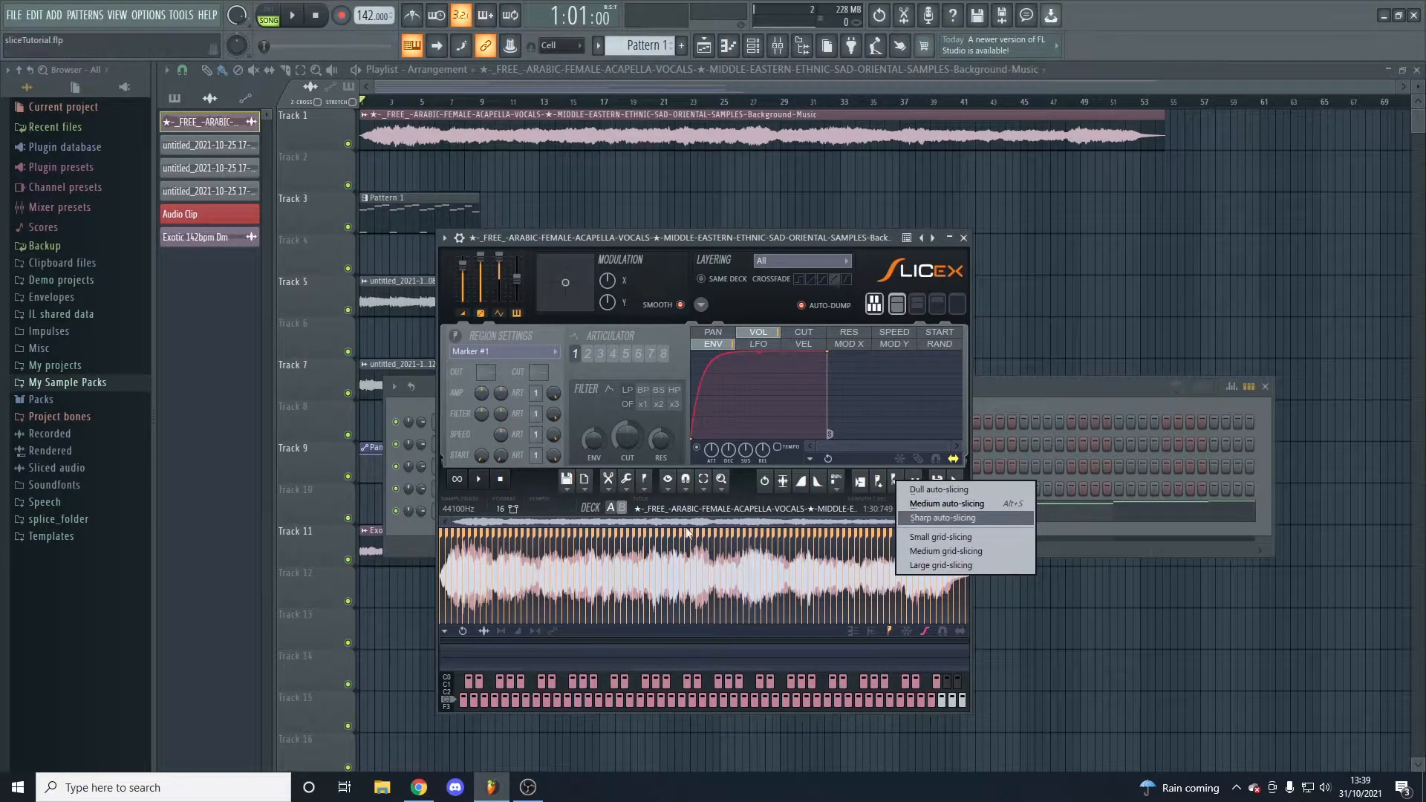
click(764, 235)
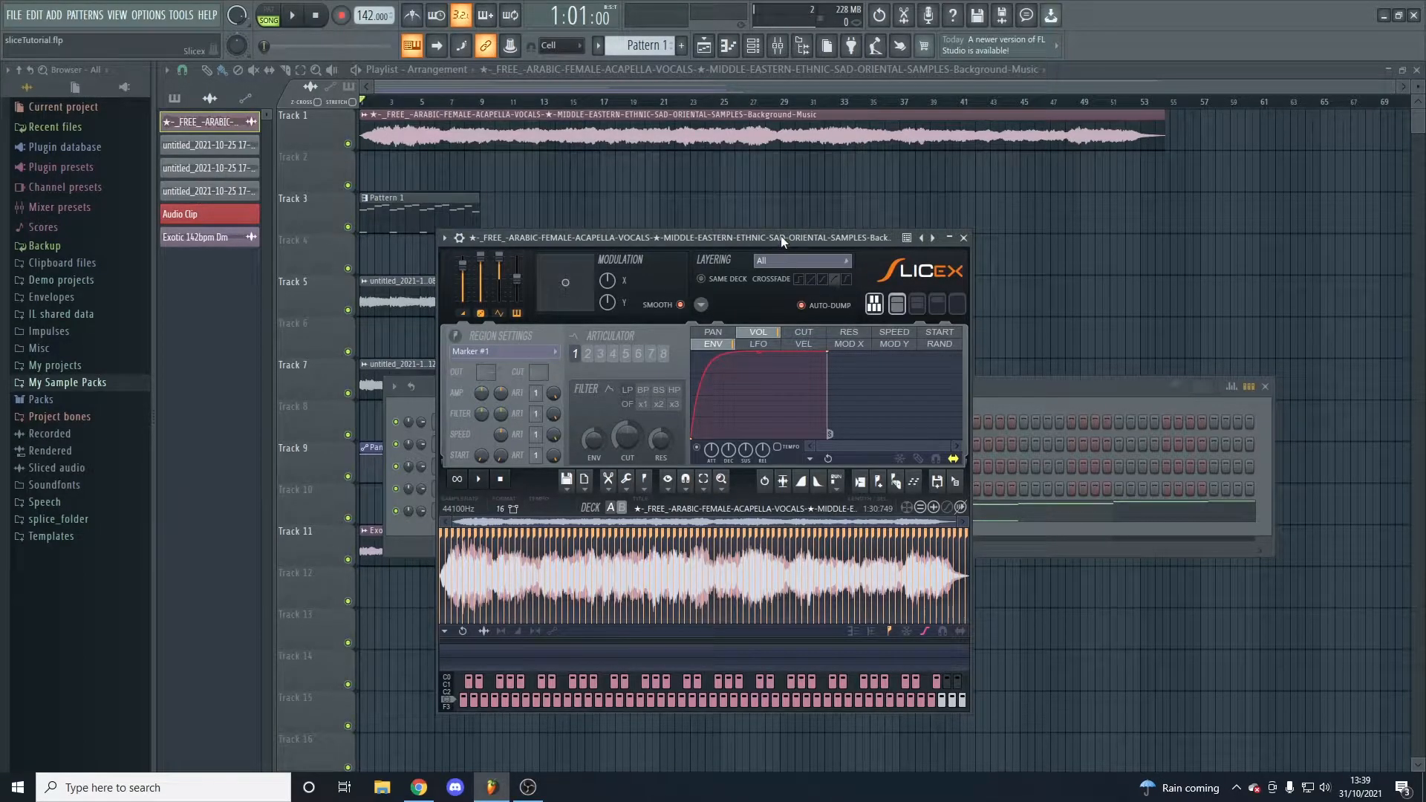
drag(782, 236, 781, 224)
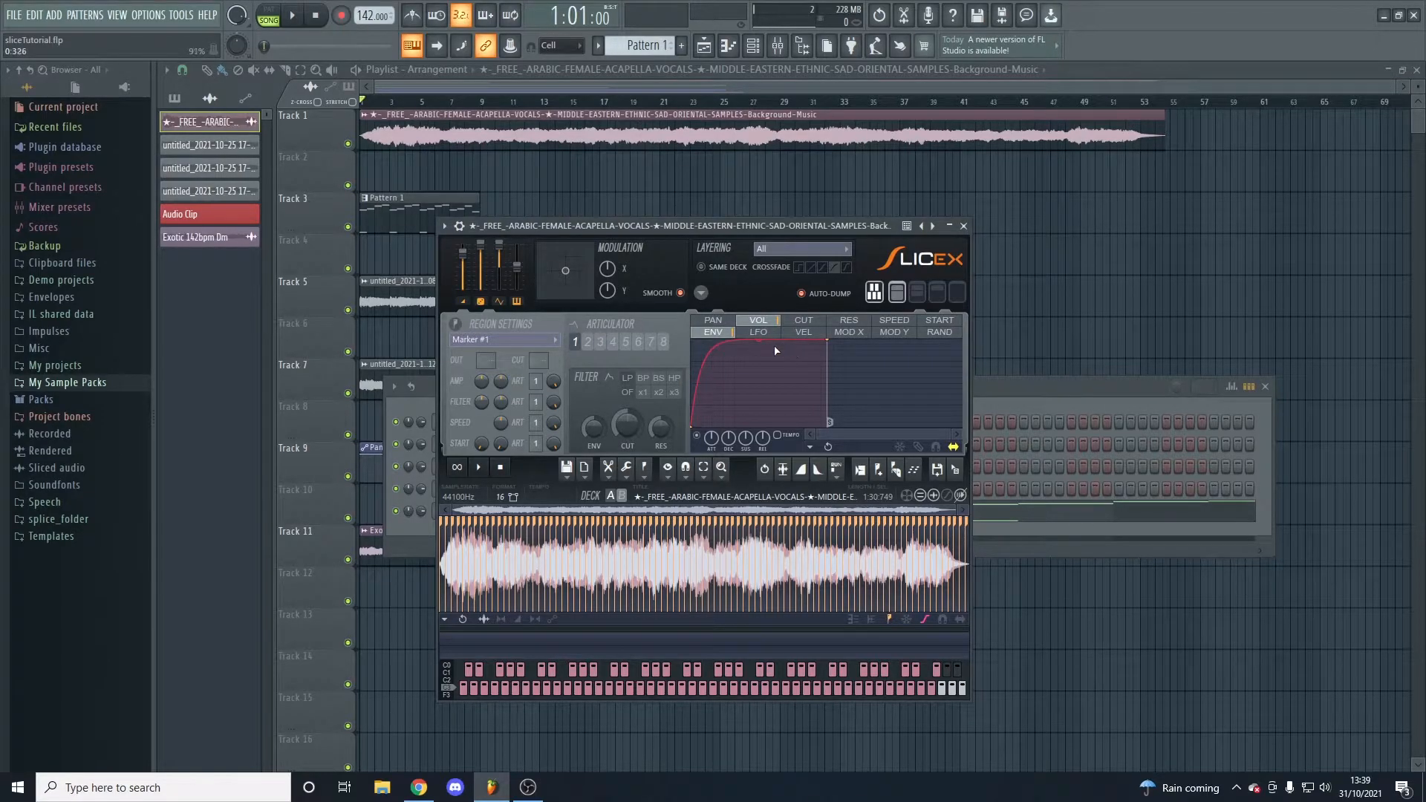
Lower the second point of the Slicex volume envelope to the minimum and raise it back to full level
drag(827, 339, 830, 446)
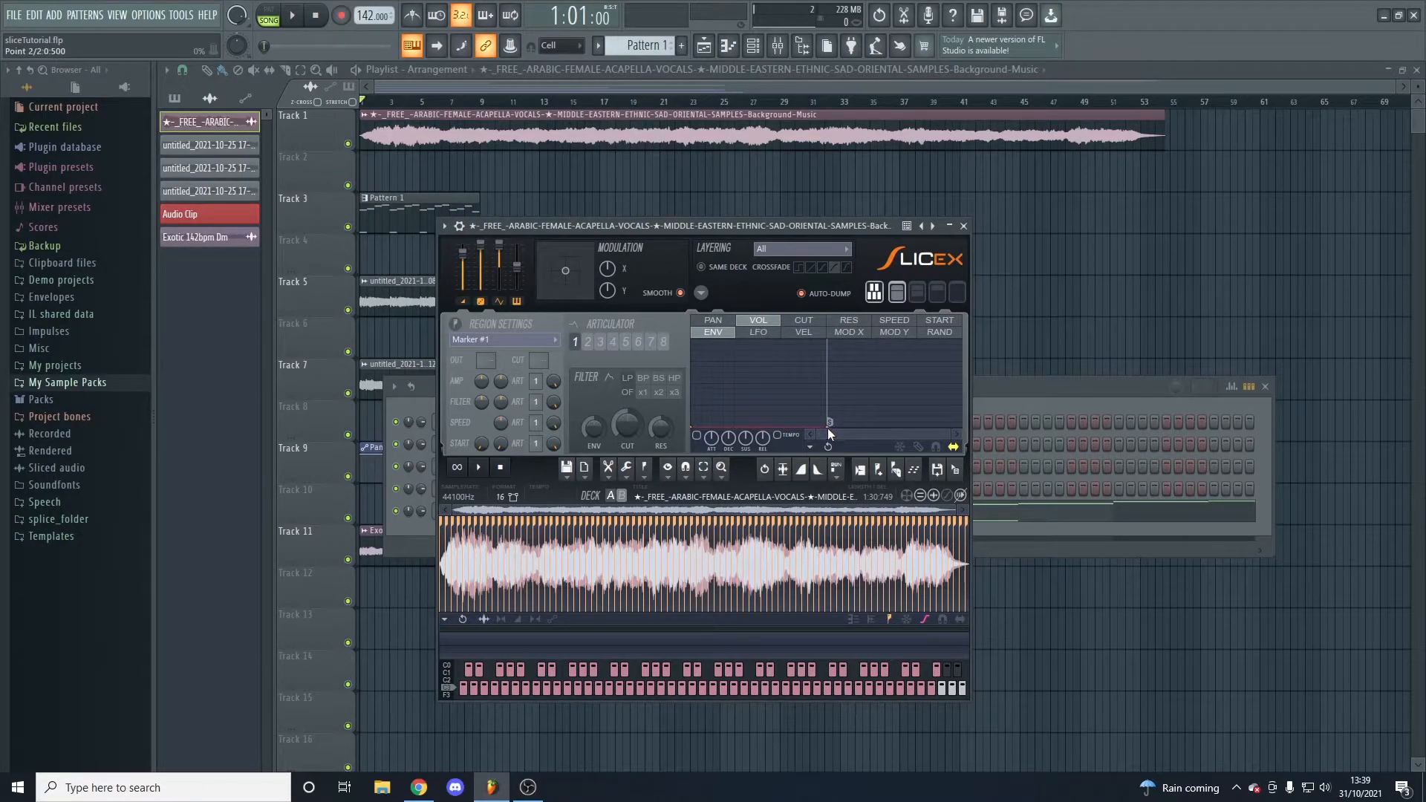
drag(830, 425, 831, 329)
mouse_move(692, 425)
mouse_down()
mouse_move(700, 367)
mouse_move(698, 433)
mouse_up()
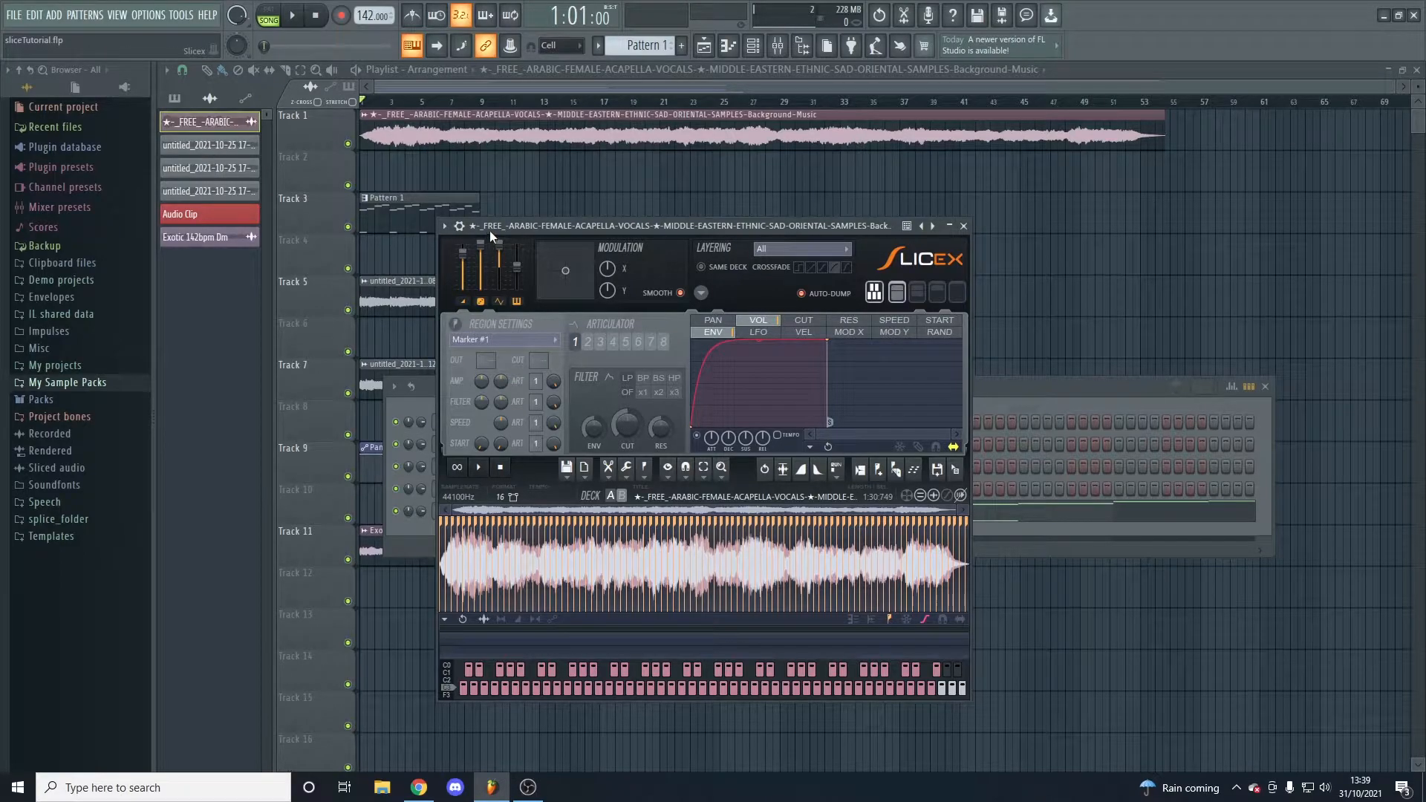
Close Slicex and open the sliced vocal channel's piano roll to examine the placed marker notes
click(964, 226)
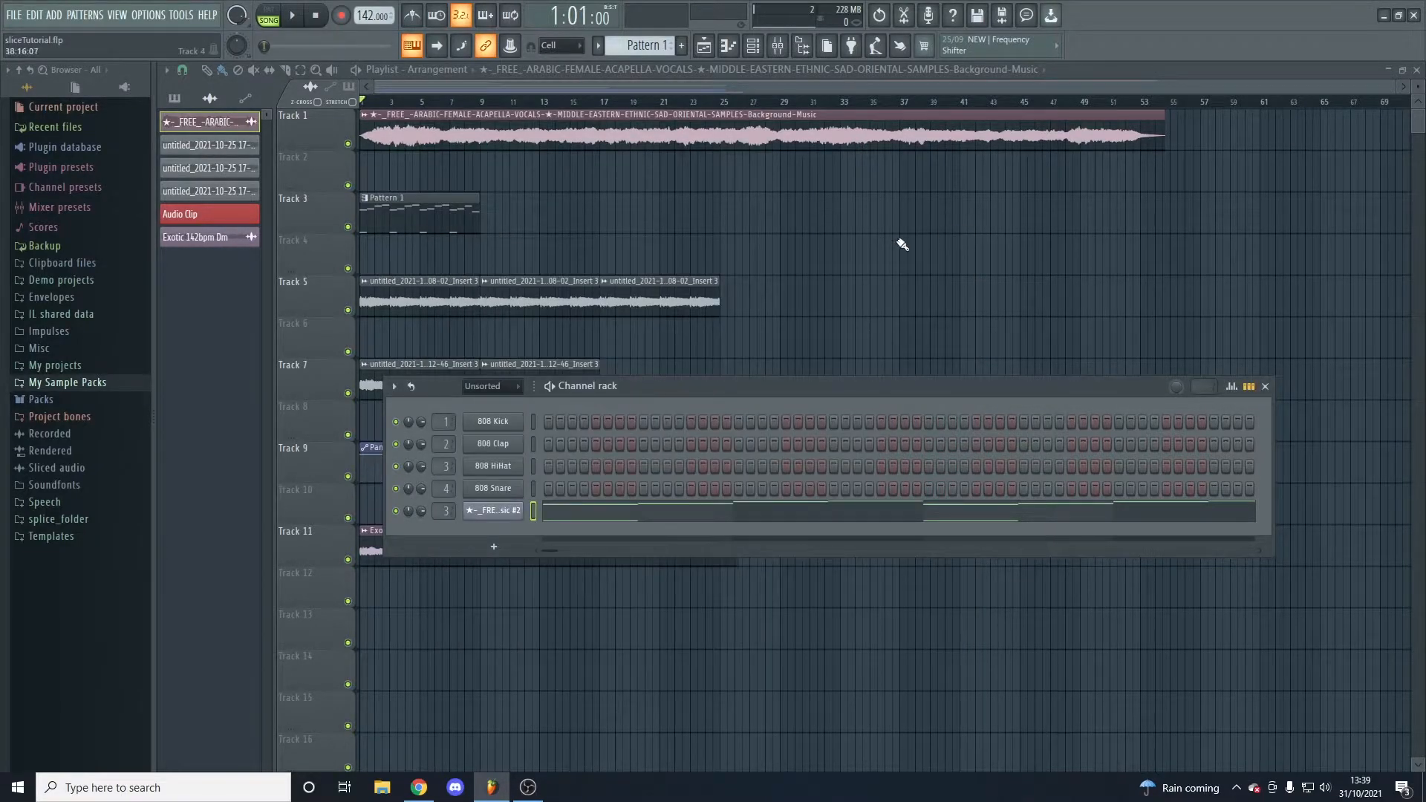
click(627, 516)
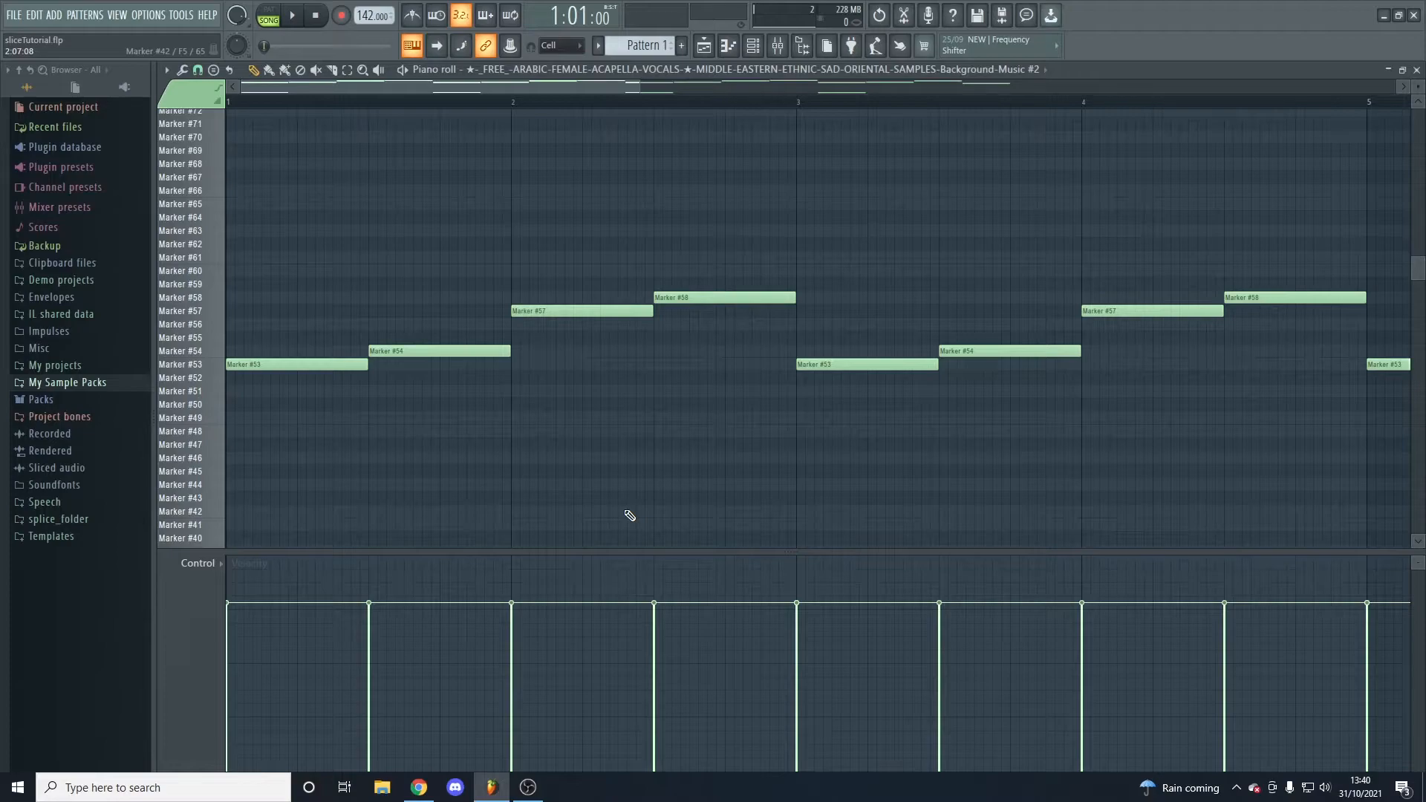
scroll(619, 508, down, 4)
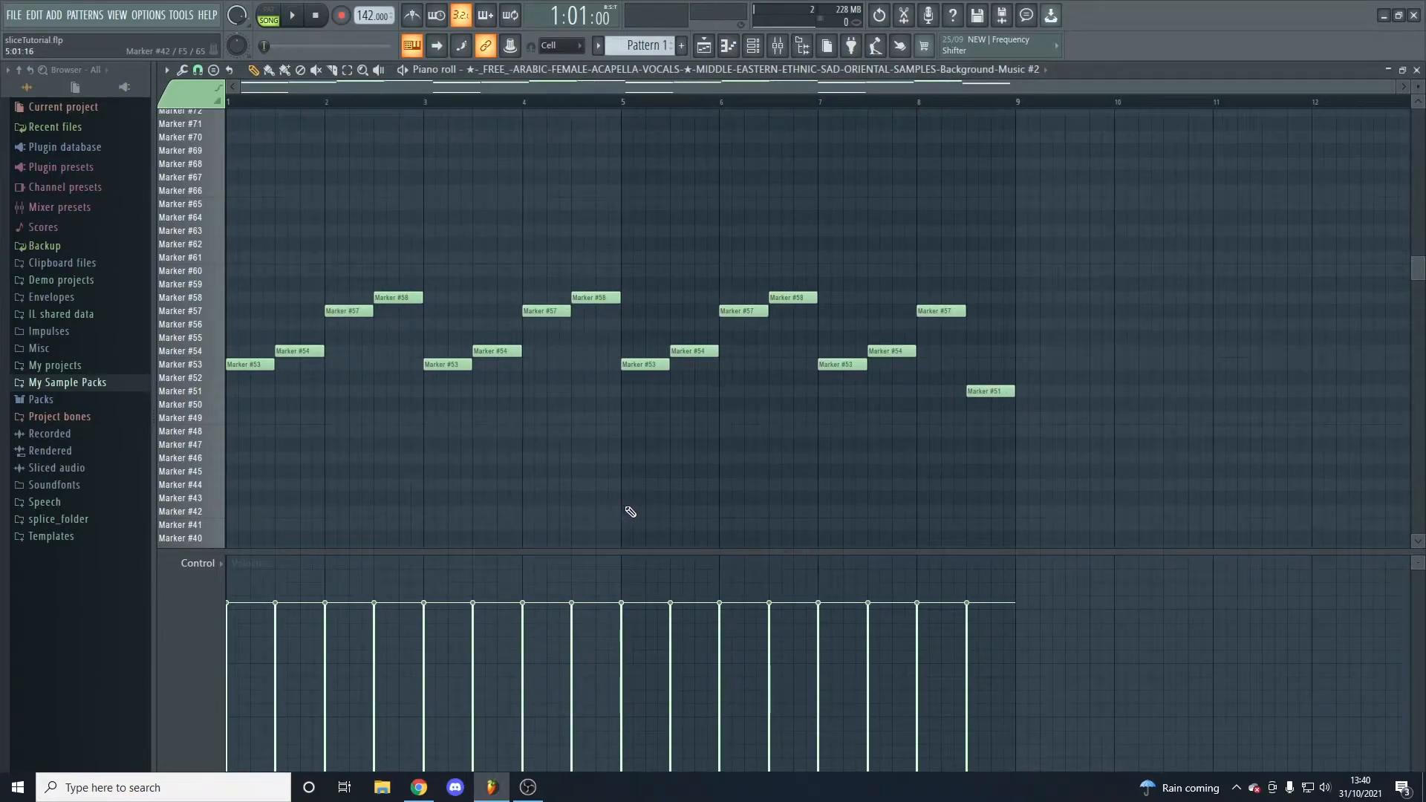
scroll(631, 512, down, 2)
drag(1421, 92, 1419, 93)
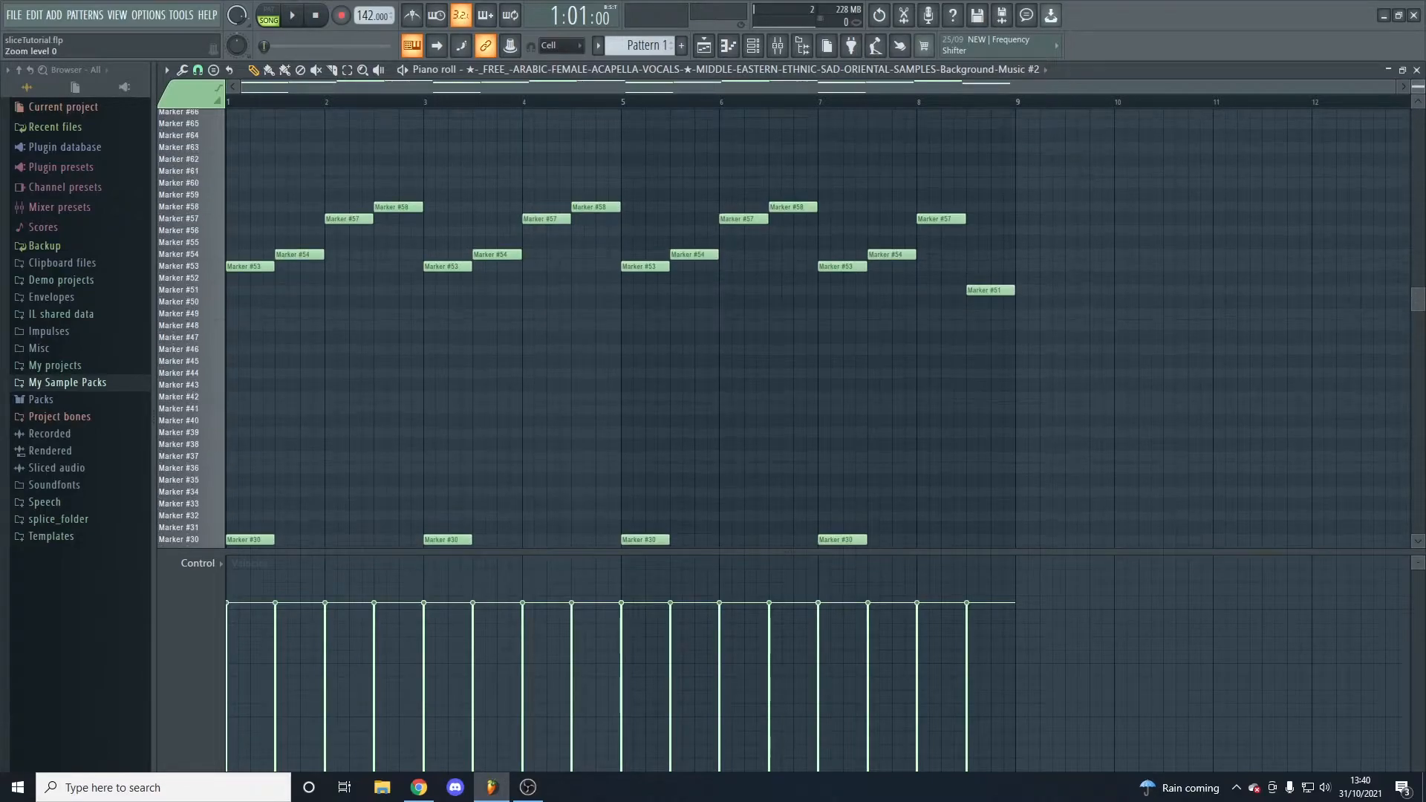
scroll(863, 224, down, 1)
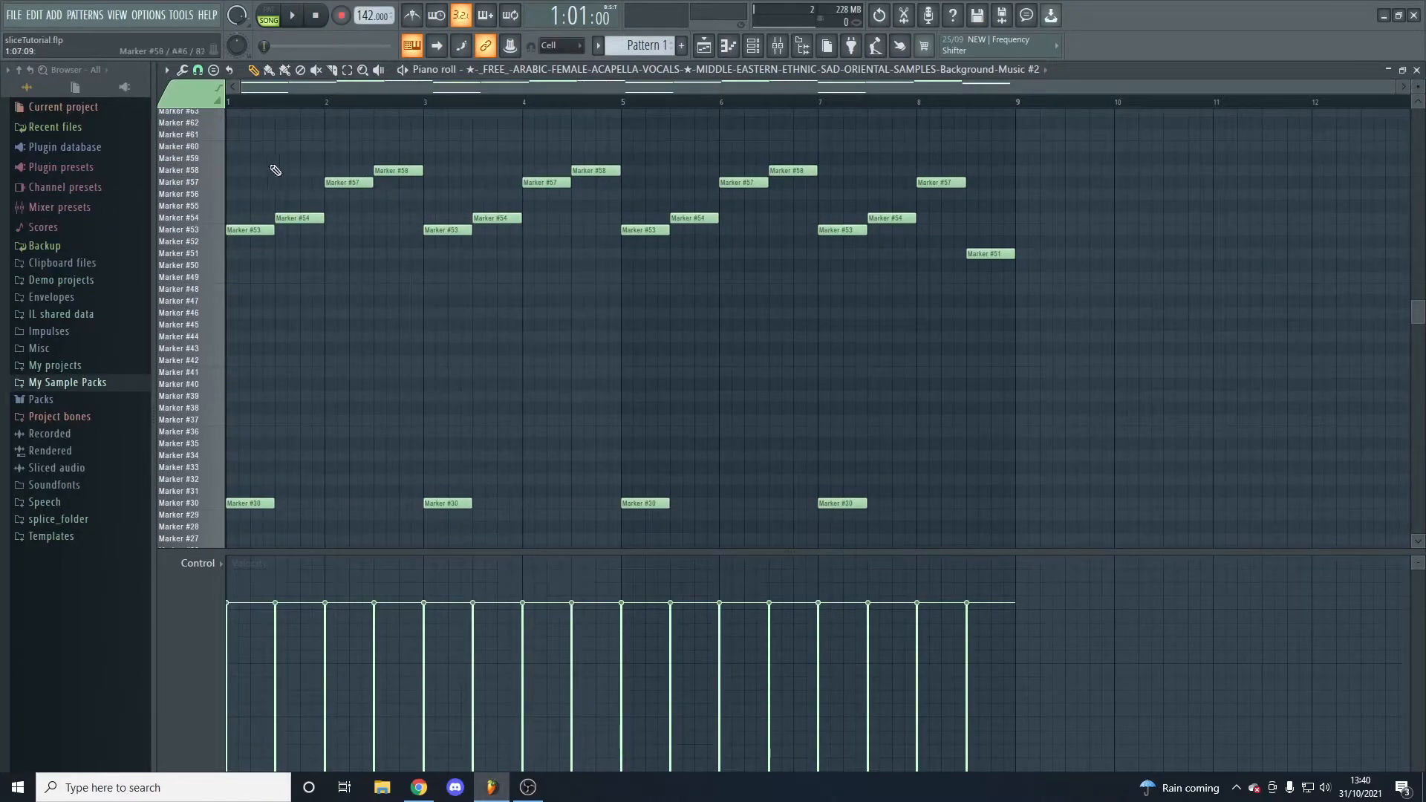
Play the vocal chops from the start in song mode and stop in bar 2
click(265, 231)
mouse_move(258, 373)
mouse_down()
mouse_move(262, 300)
mouse_move(277, 355)
mouse_up()
right_click(300, 359)
scroll(731, 326, up, 1)
scroll(749, 314, down, 1)
key(space)
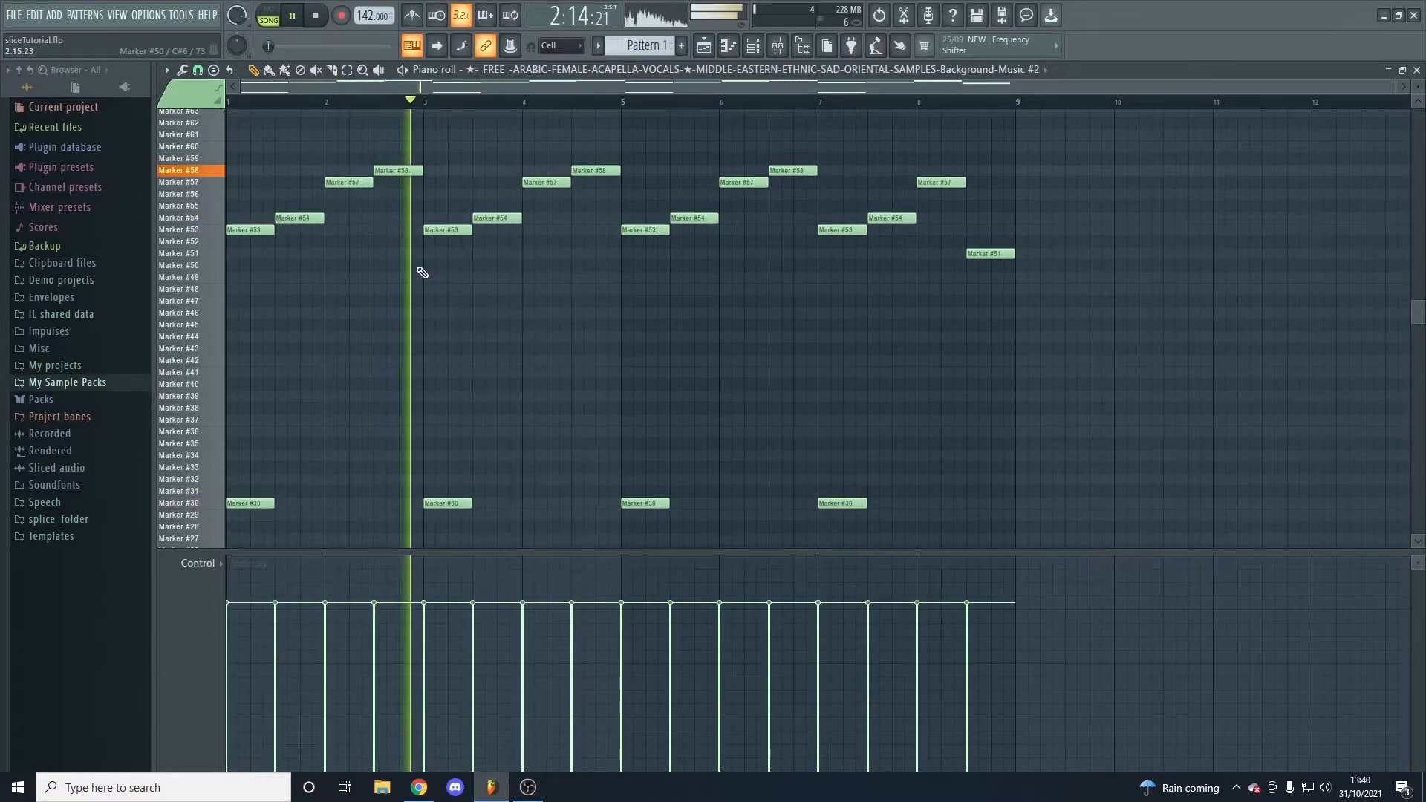
key(space)
Switch playback to pattern mode and reopen the sliced vocal channel's piano roll
click(703, 45)
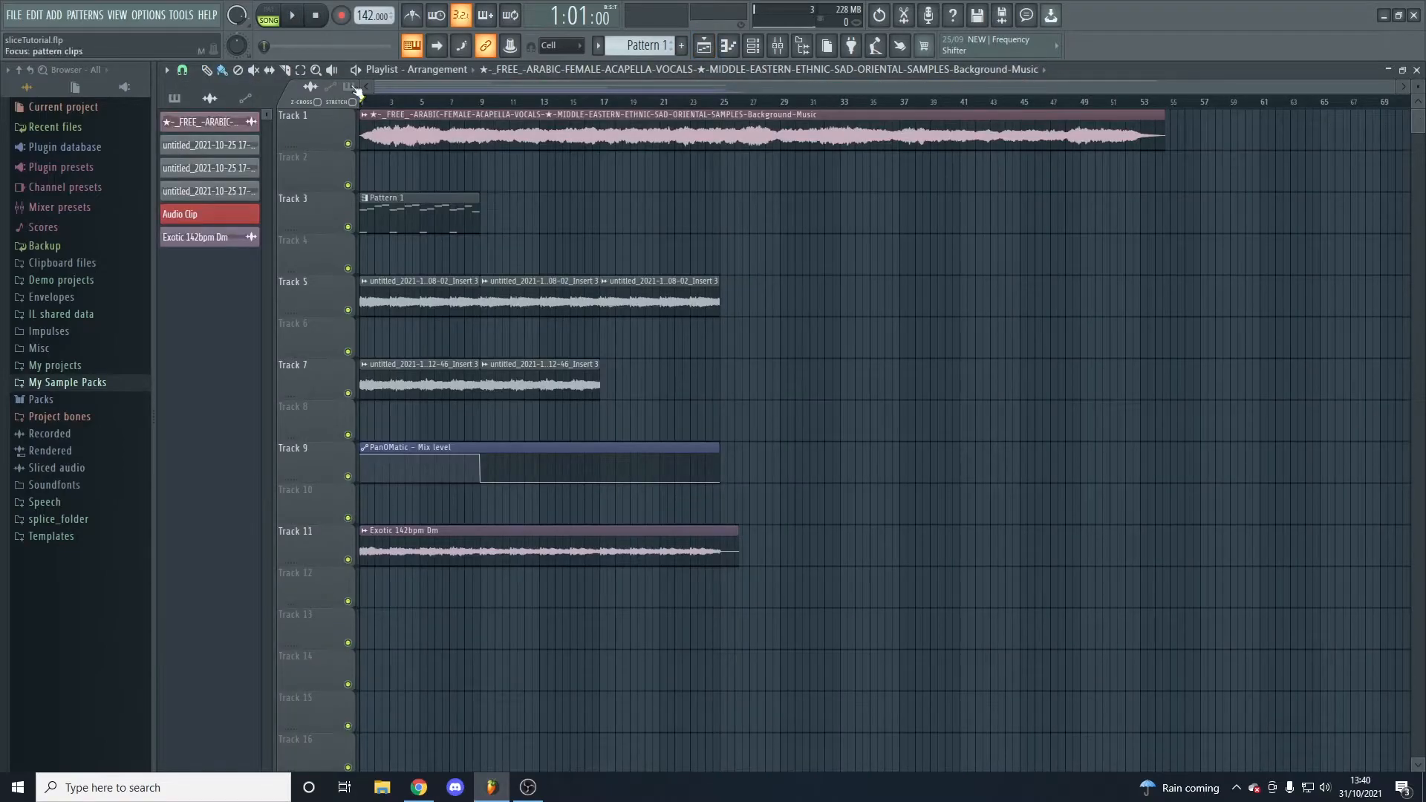
click(269, 18)
click(752, 45)
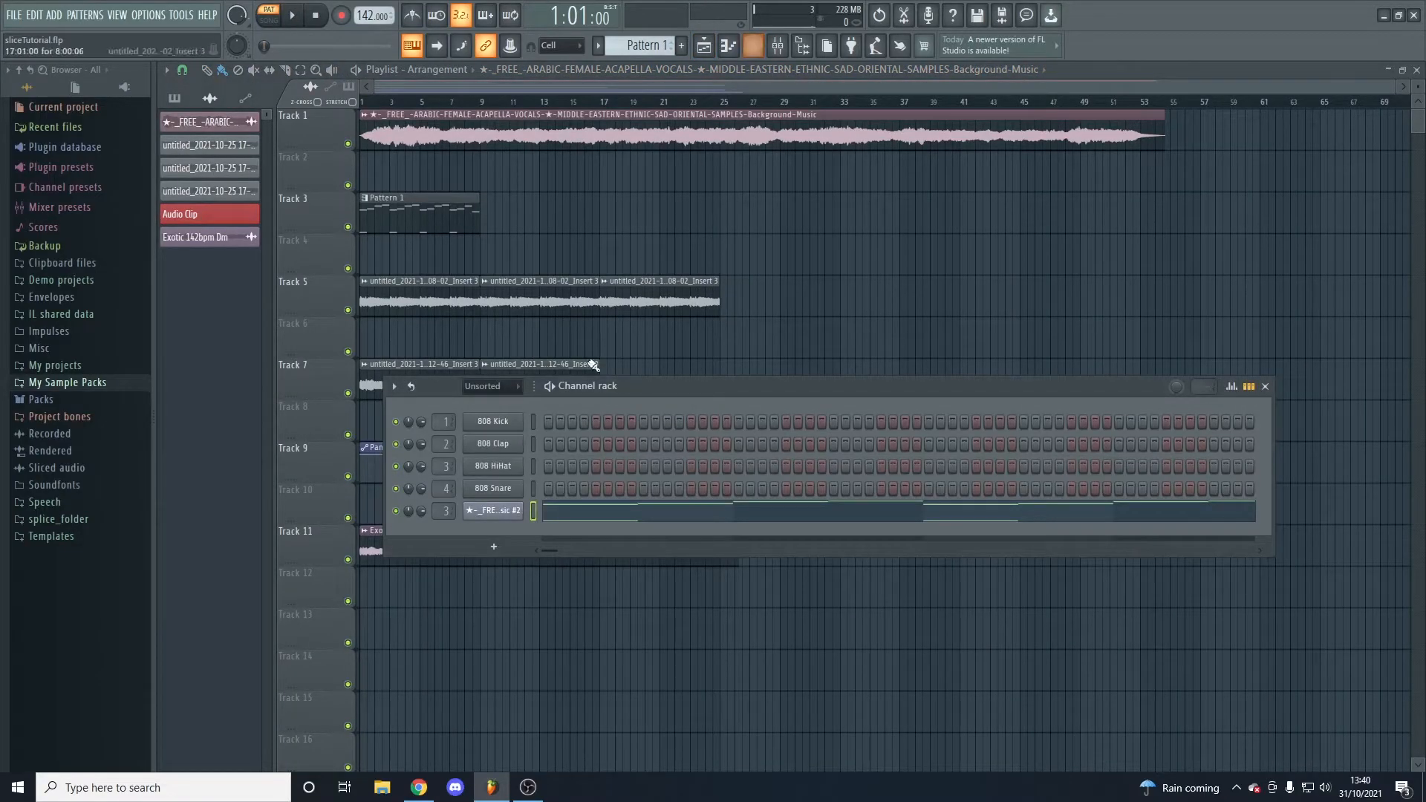
click(627, 516)
Audition the Pattern 1 vocal chops from the start and again from bar 7 to hear the ending variation
key(space)
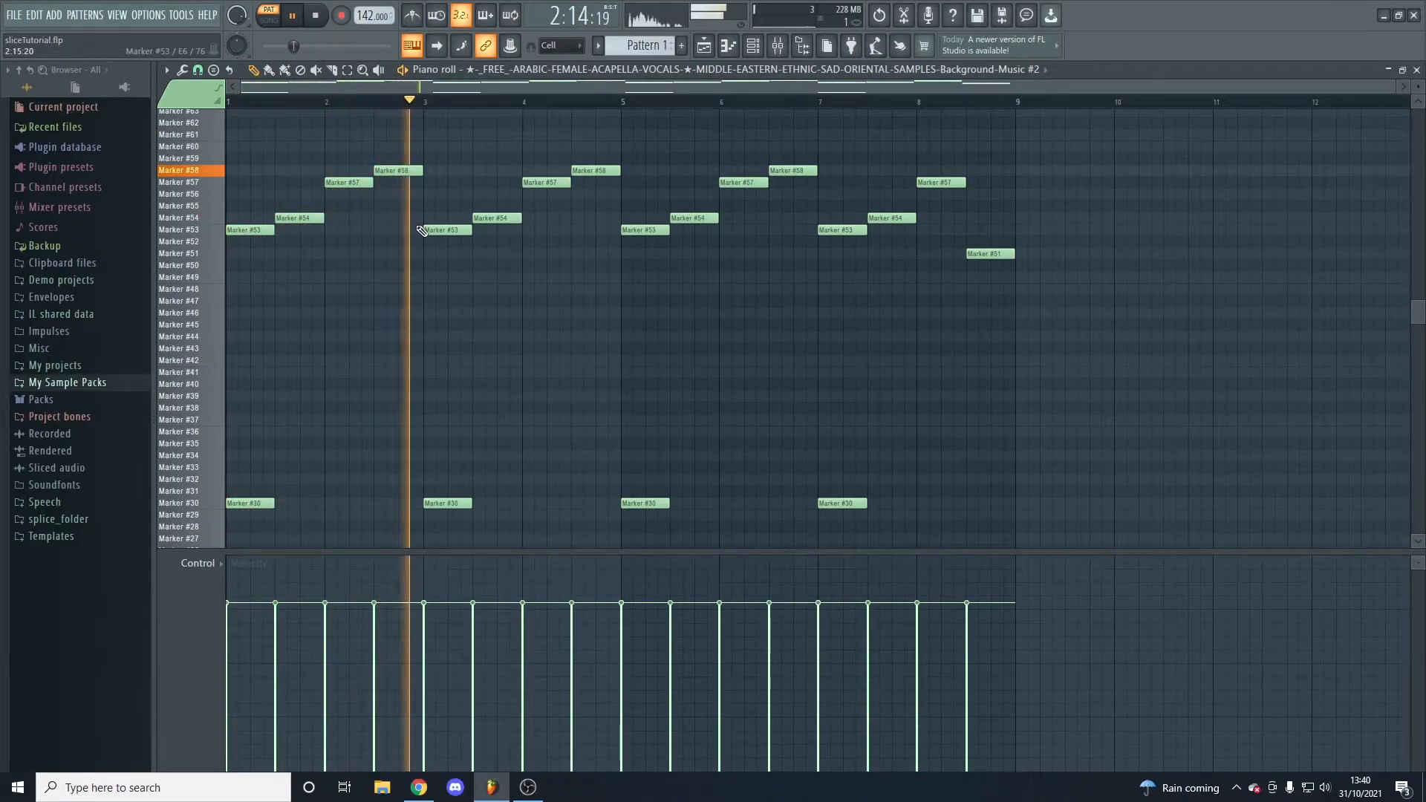
key(space)
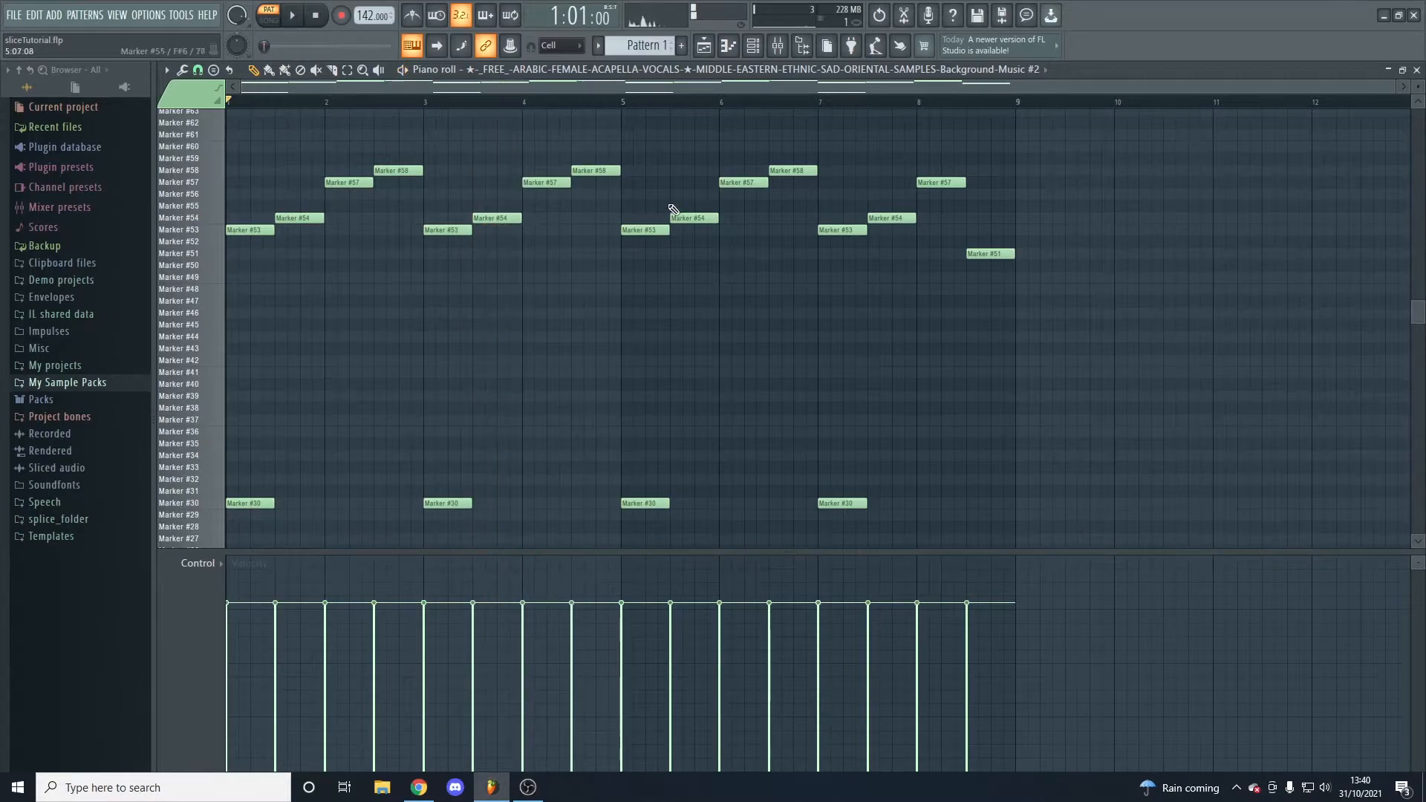
click(822, 104)
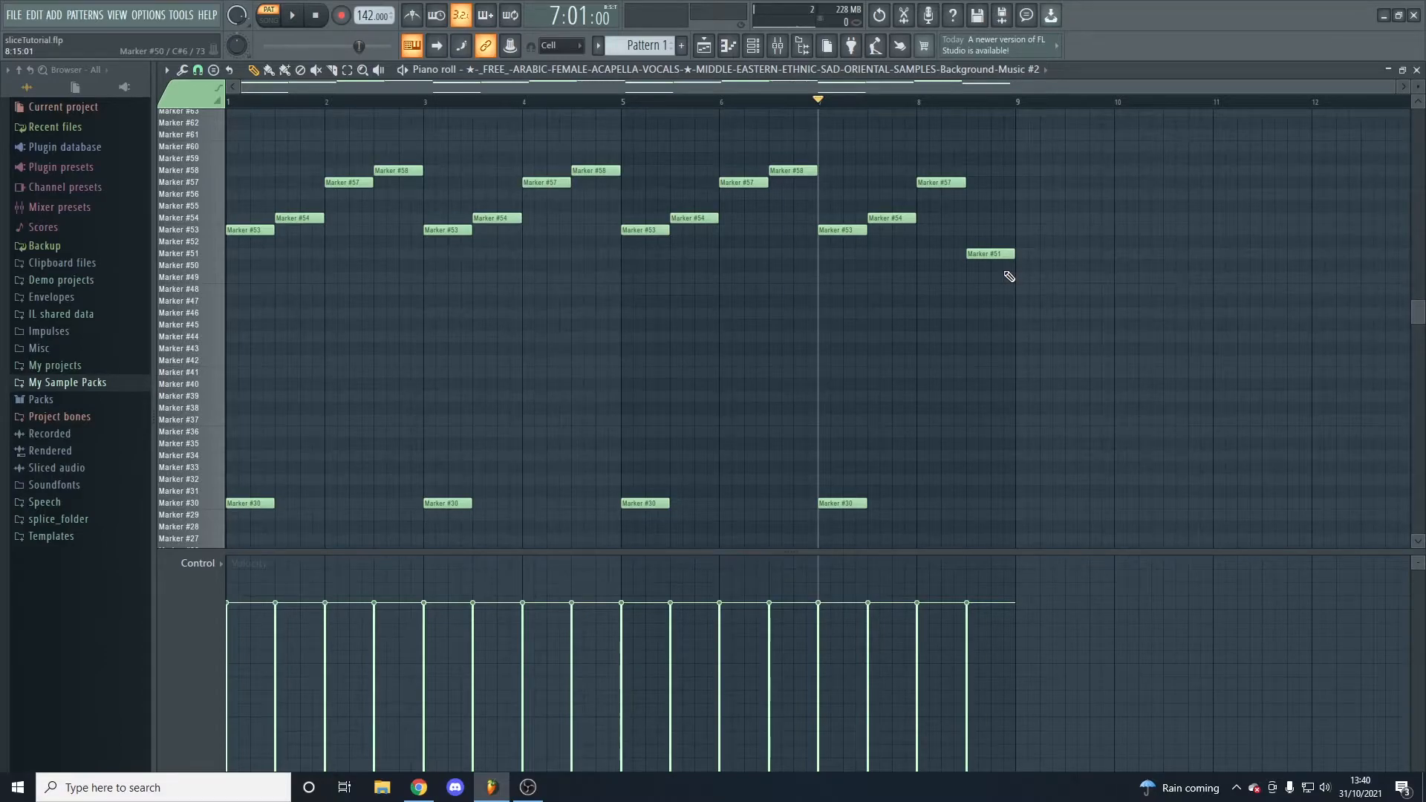
key(space)
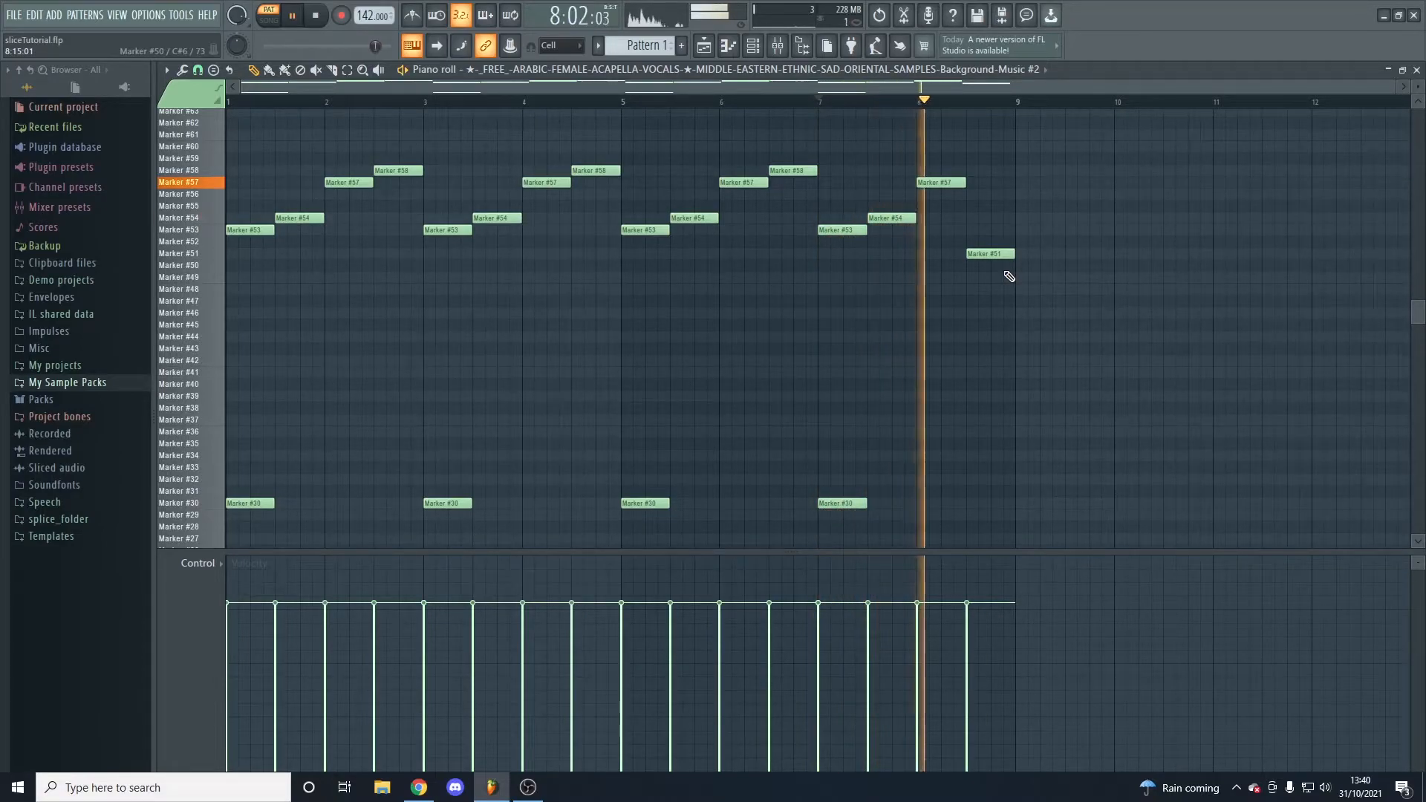
key(space)
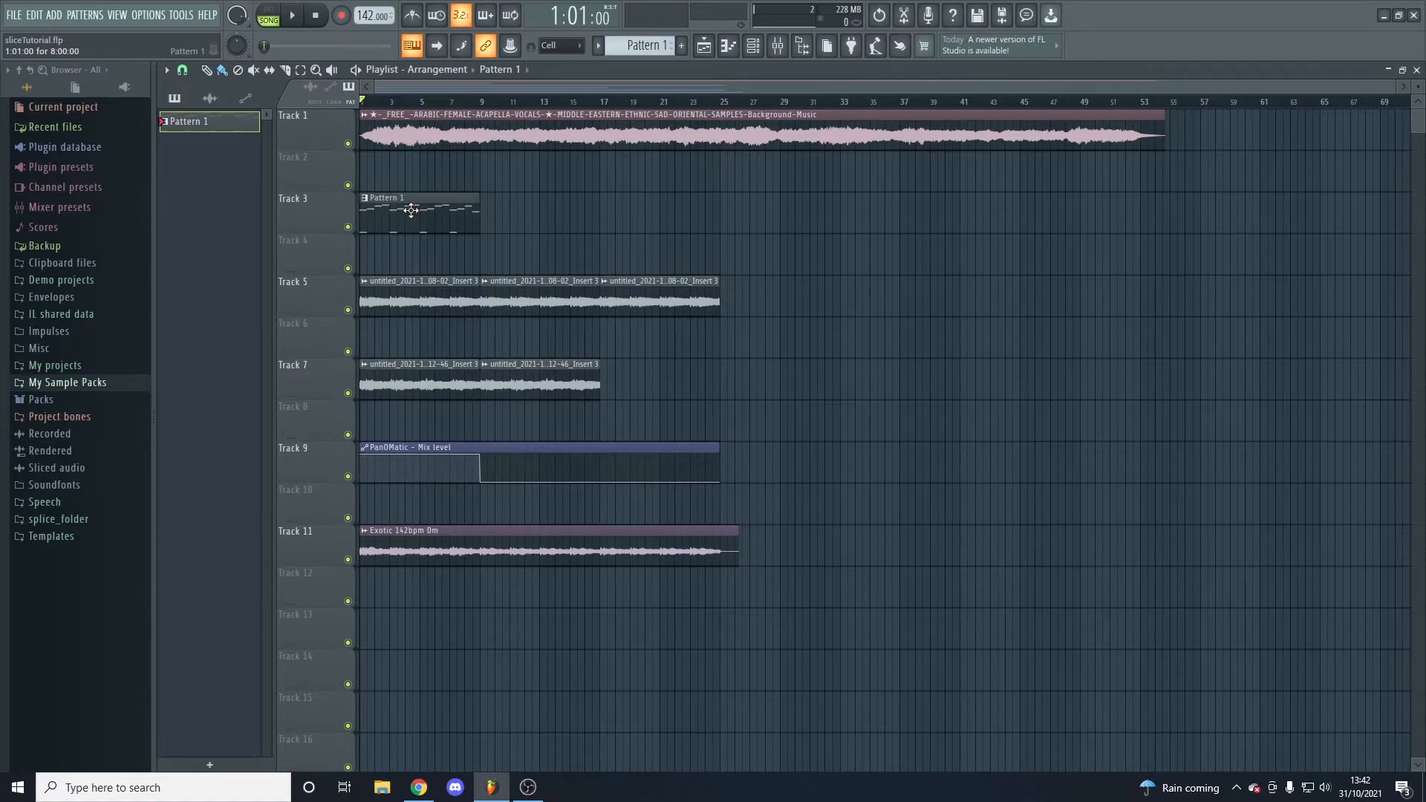
Try to render the soloed Track 3 vocal pattern over the selected first 8 bars through the armed Master mixer track
right_click(348, 226)
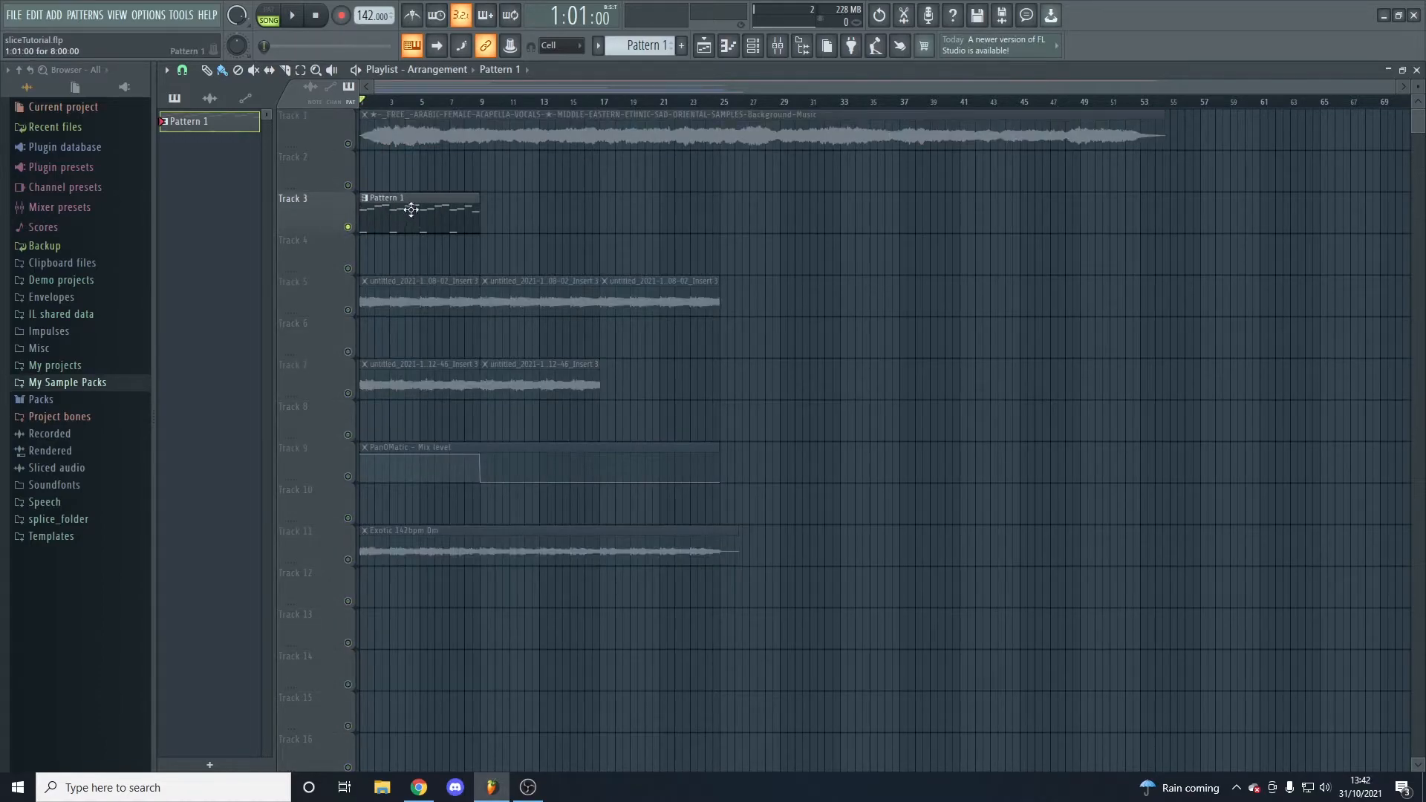
drag(487, 104, 361, 104)
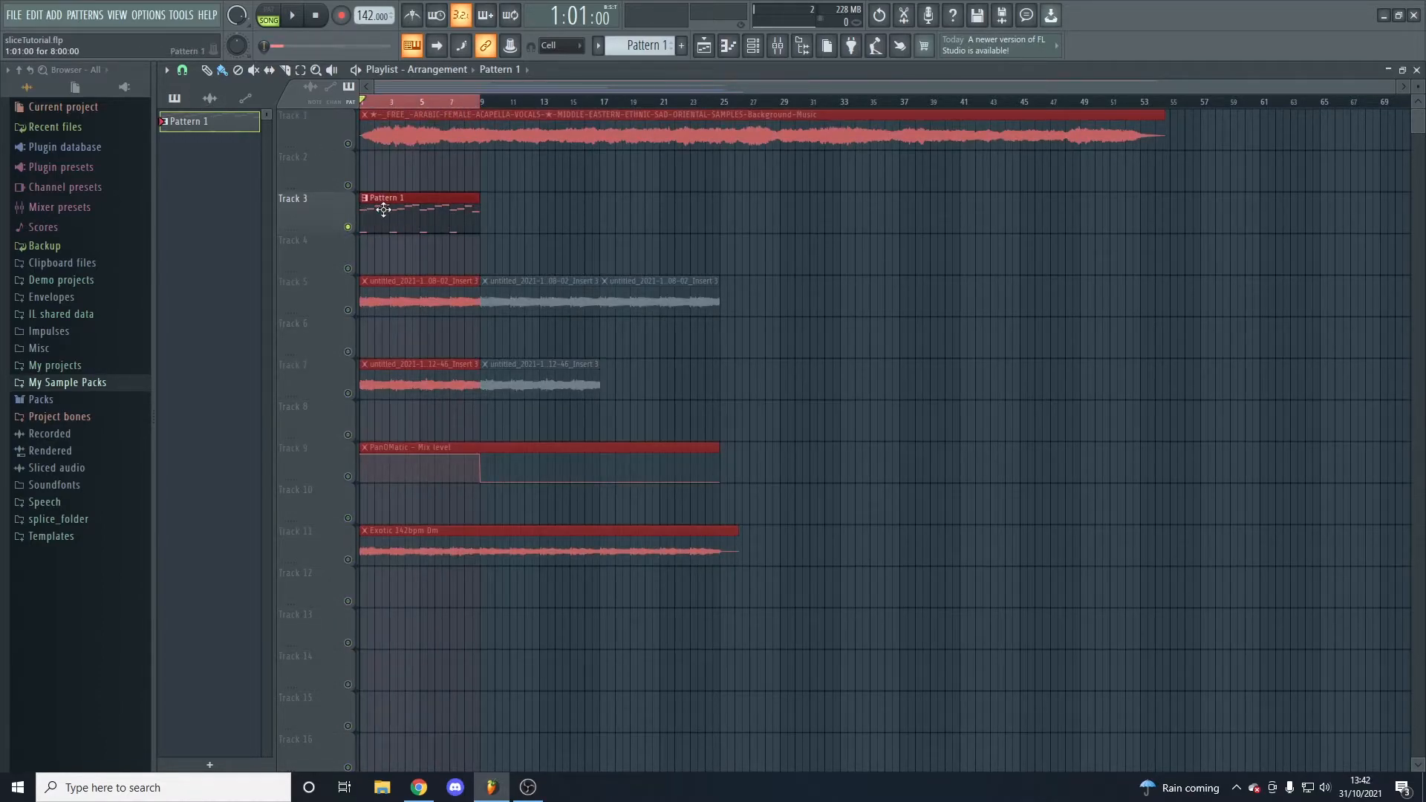
click(777, 46)
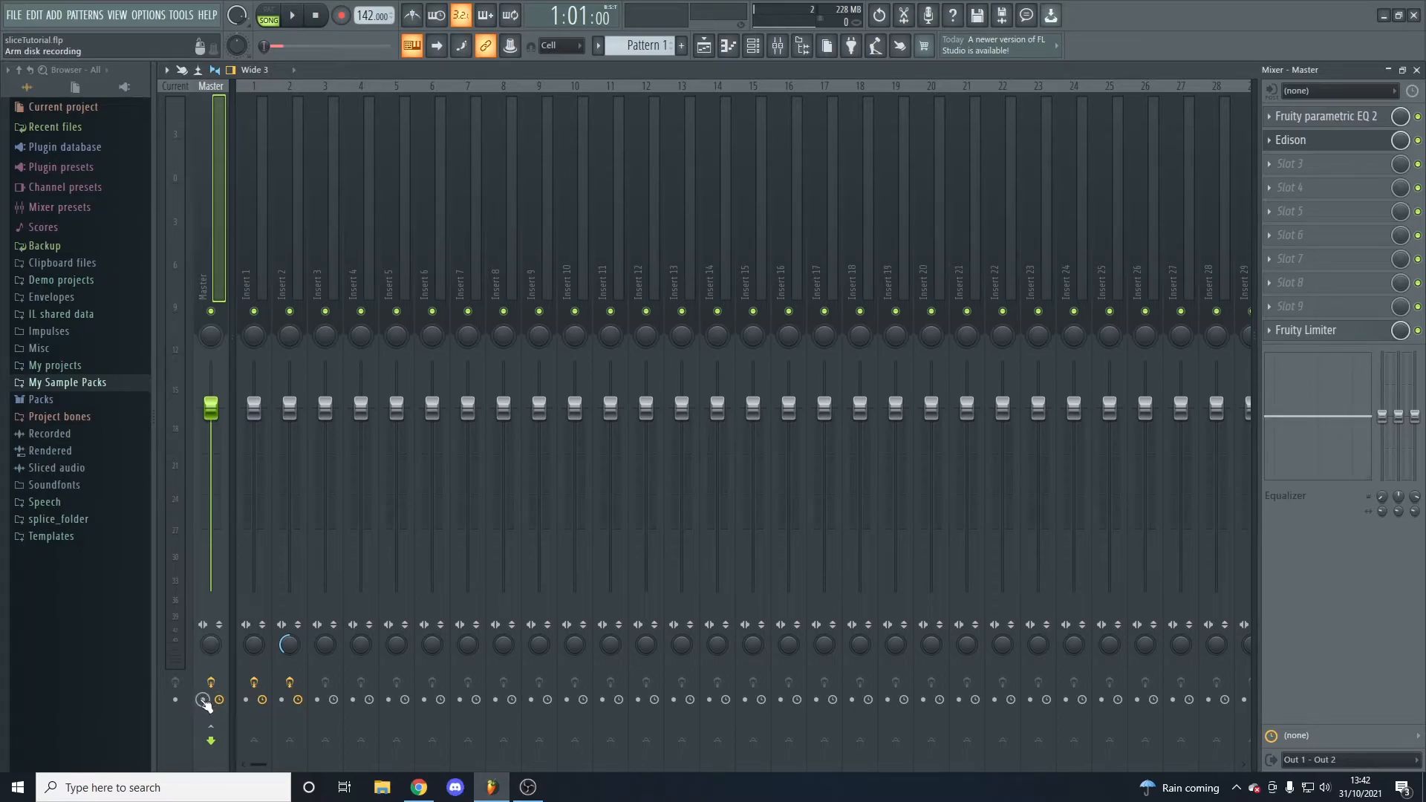
click(202, 700)
key(alt+r)
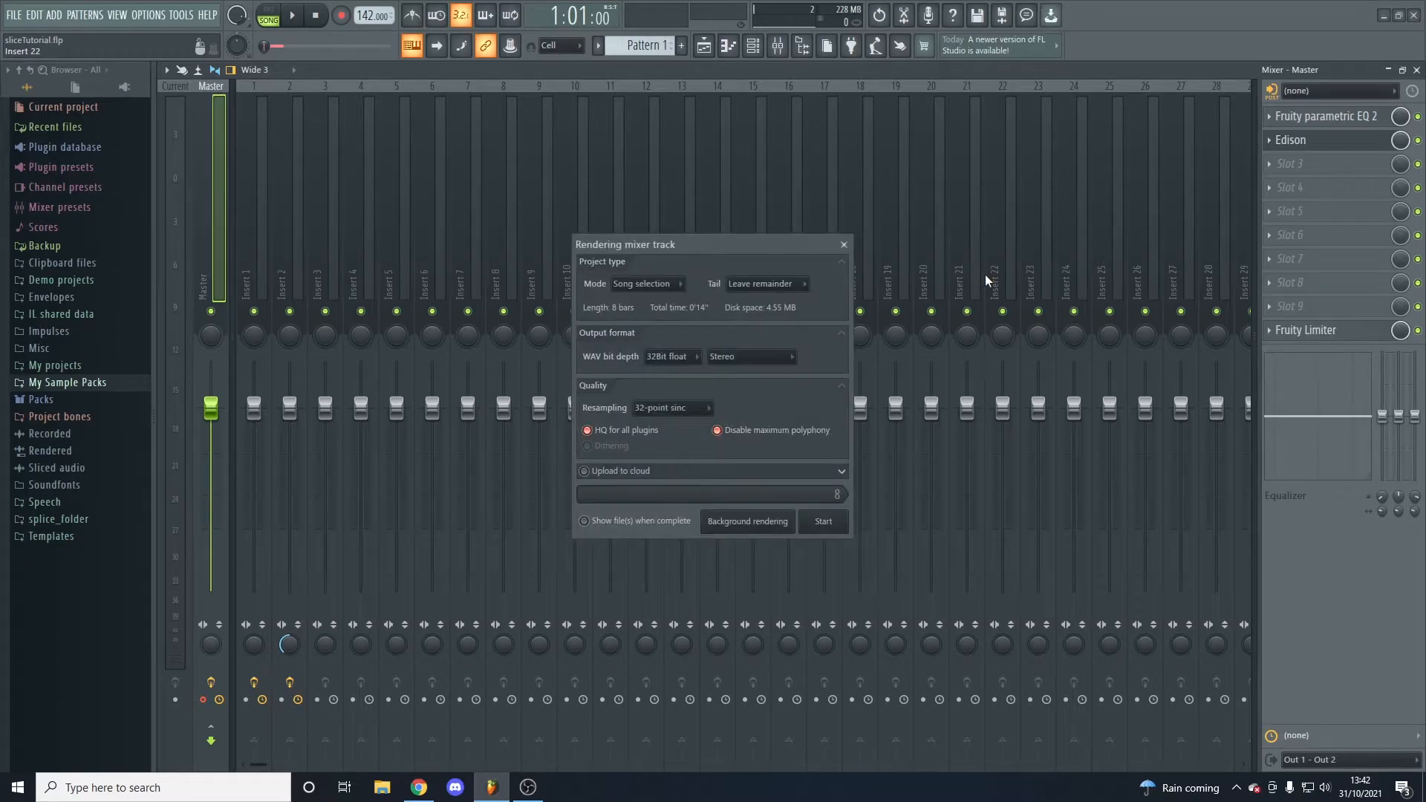
click(827, 520)
key(F5)
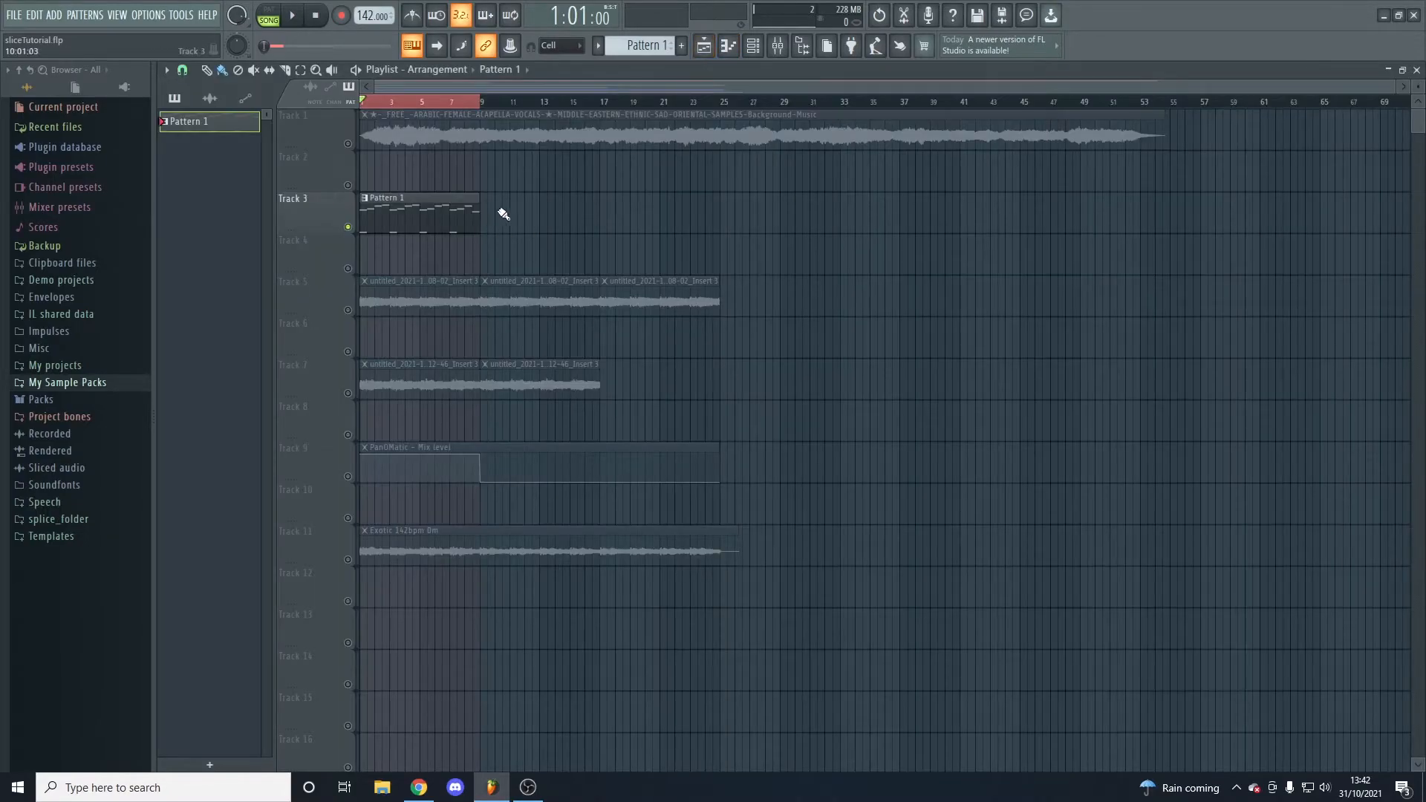
Solo Track 5, view its audio clip's channel settings and audition the rendered vocal from the start
right_click(349, 311)
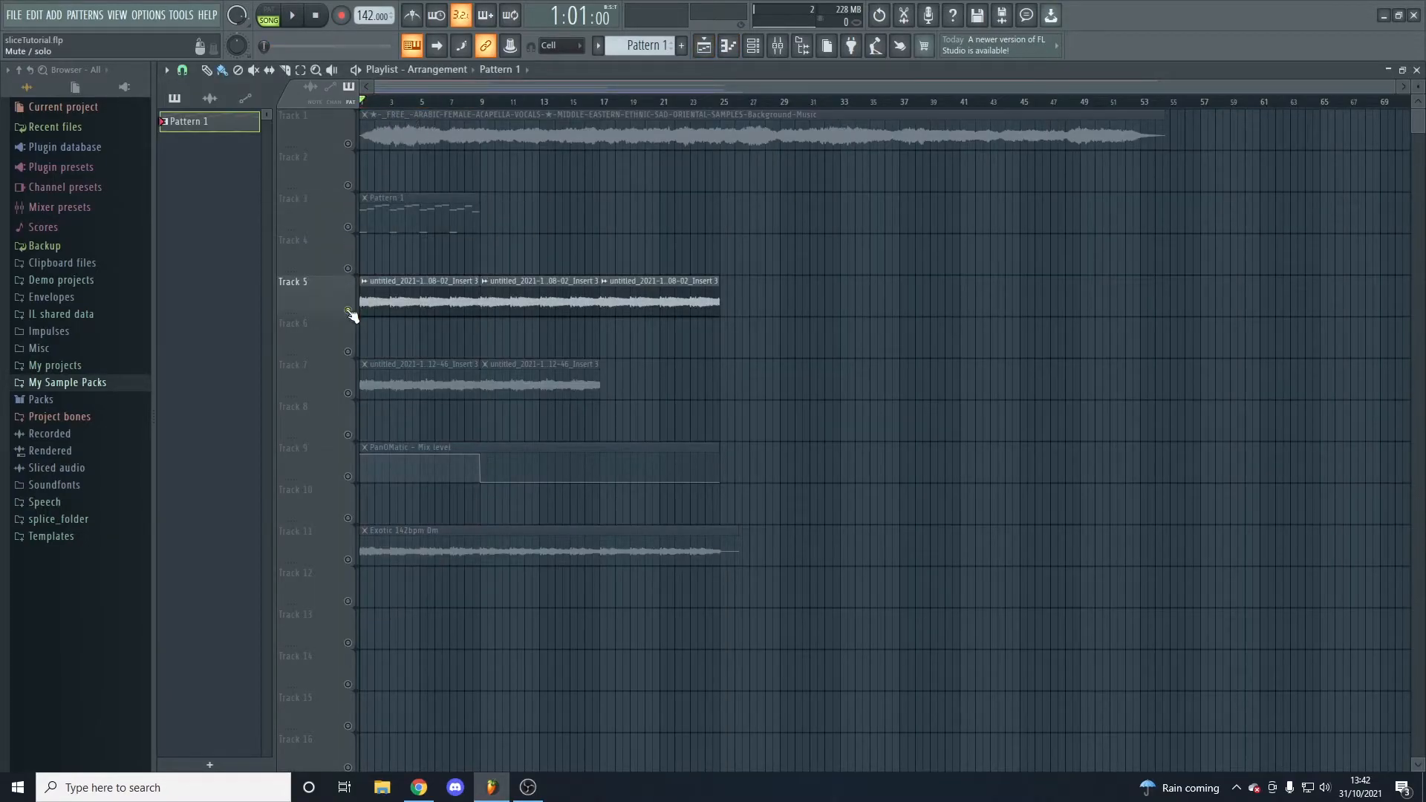
double_click(444, 301)
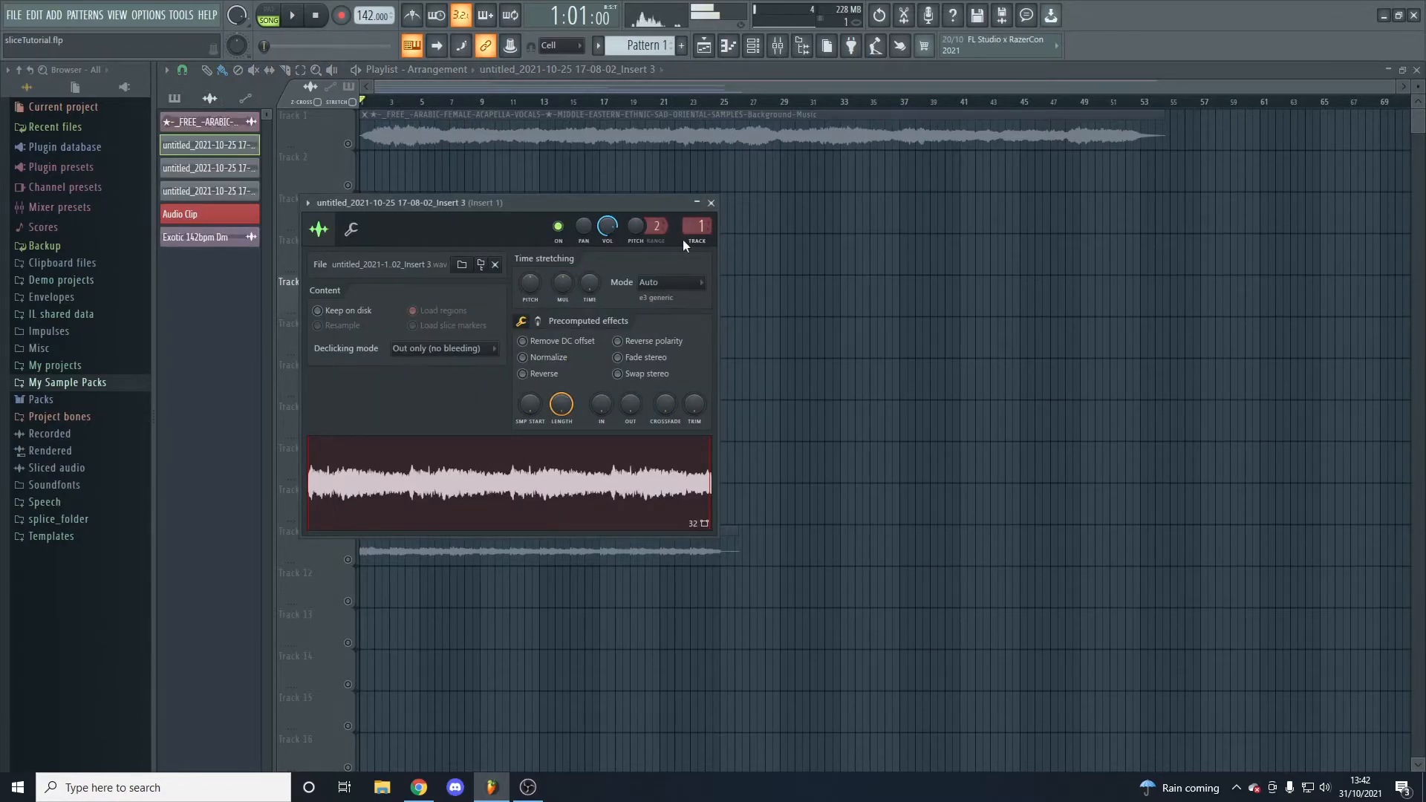
click(711, 203)
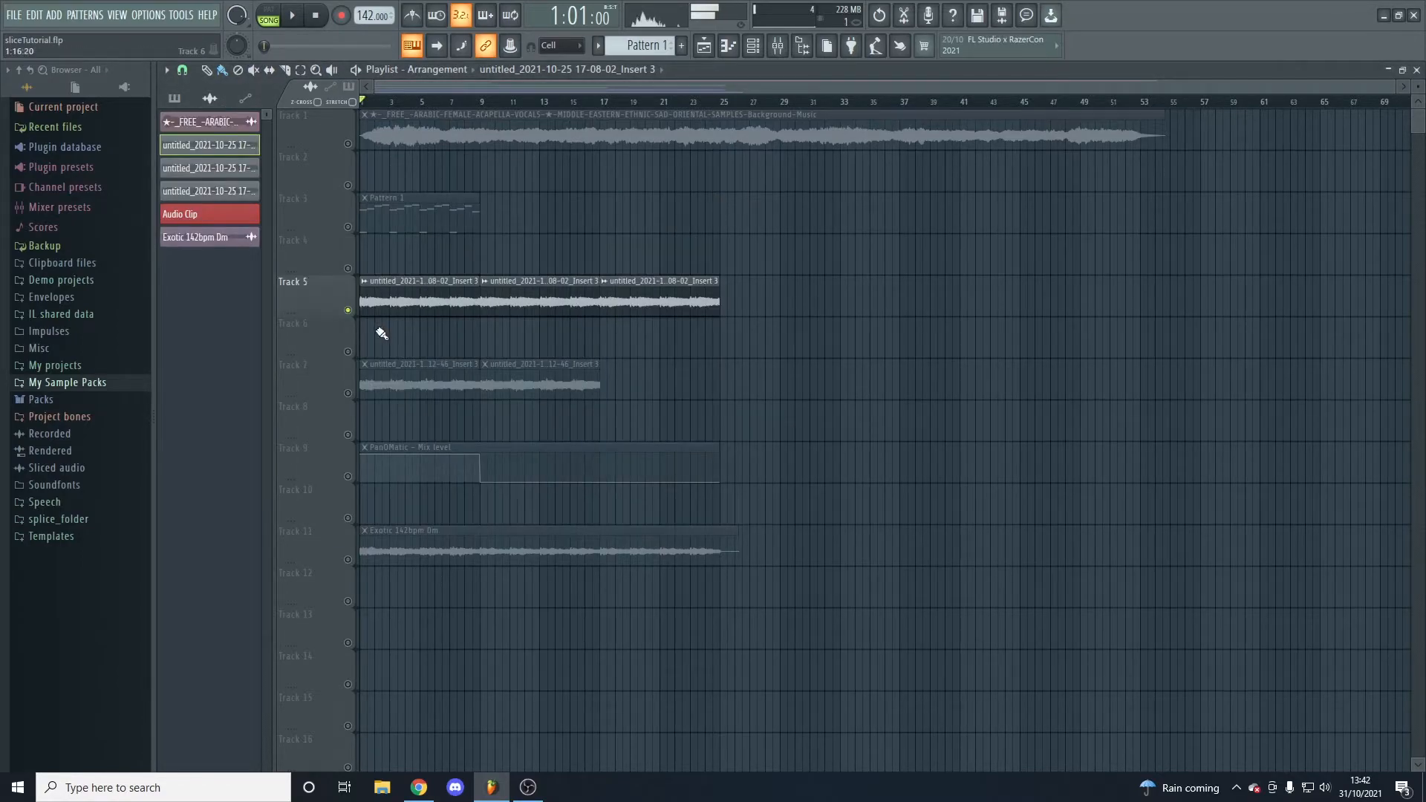
key(space)
key(space)
right_click(348, 310)
right_click(348, 310)
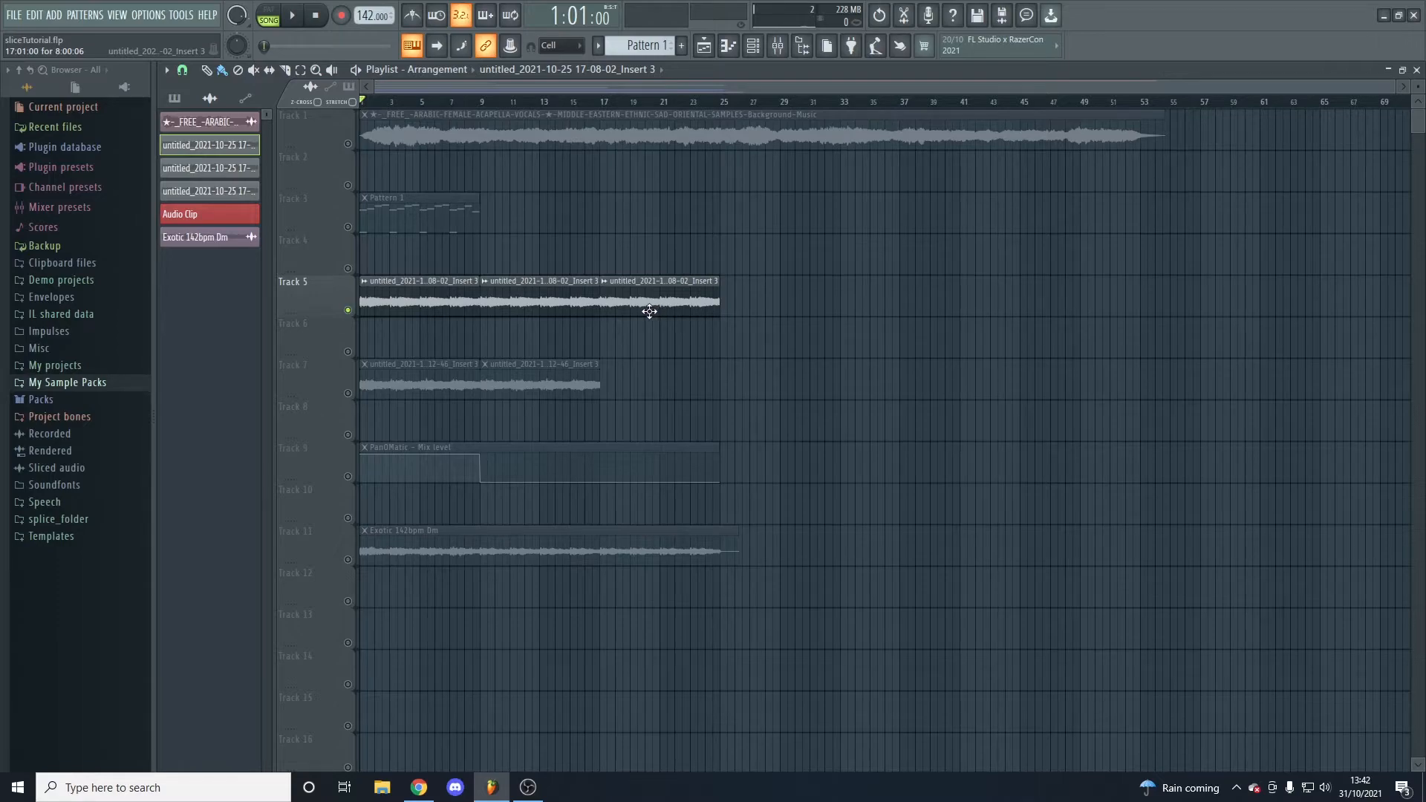
Switch the solo to Track 7 and back to Track 5, replay Track 5 briefly and unsolo it
ctrl+click(348, 394)
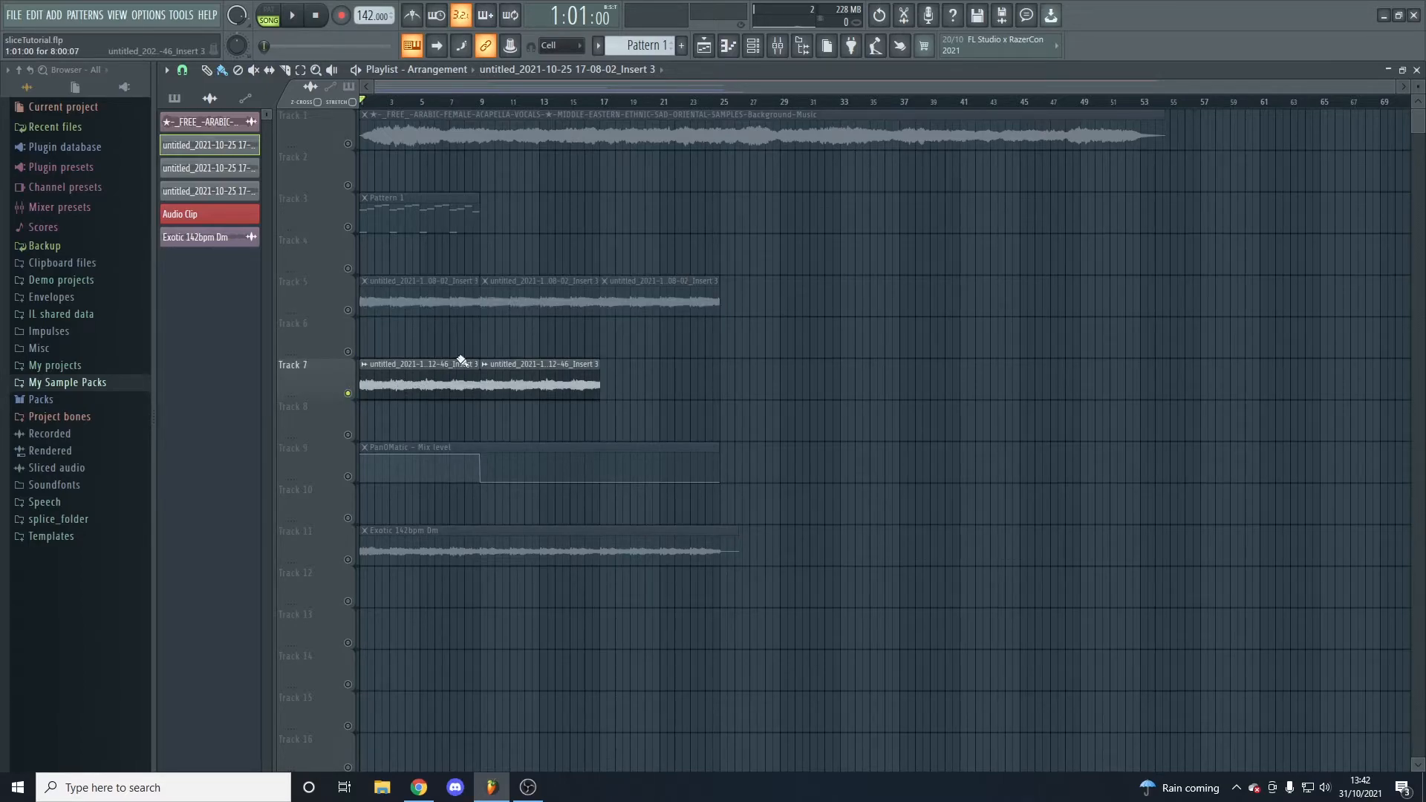
ctrl+click(349, 309)
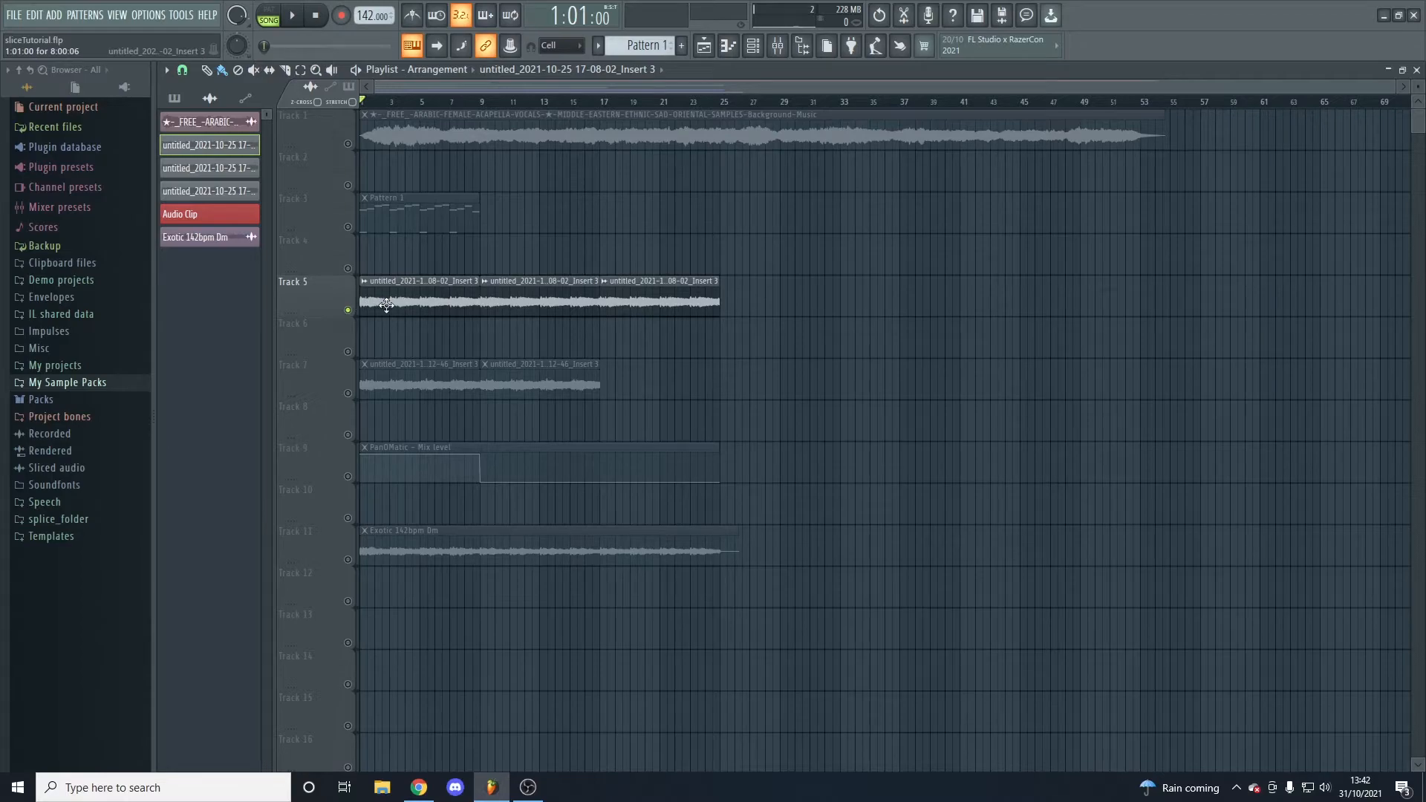
ctrl+click(349, 309)
ctrl+click(348, 310)
key(space)
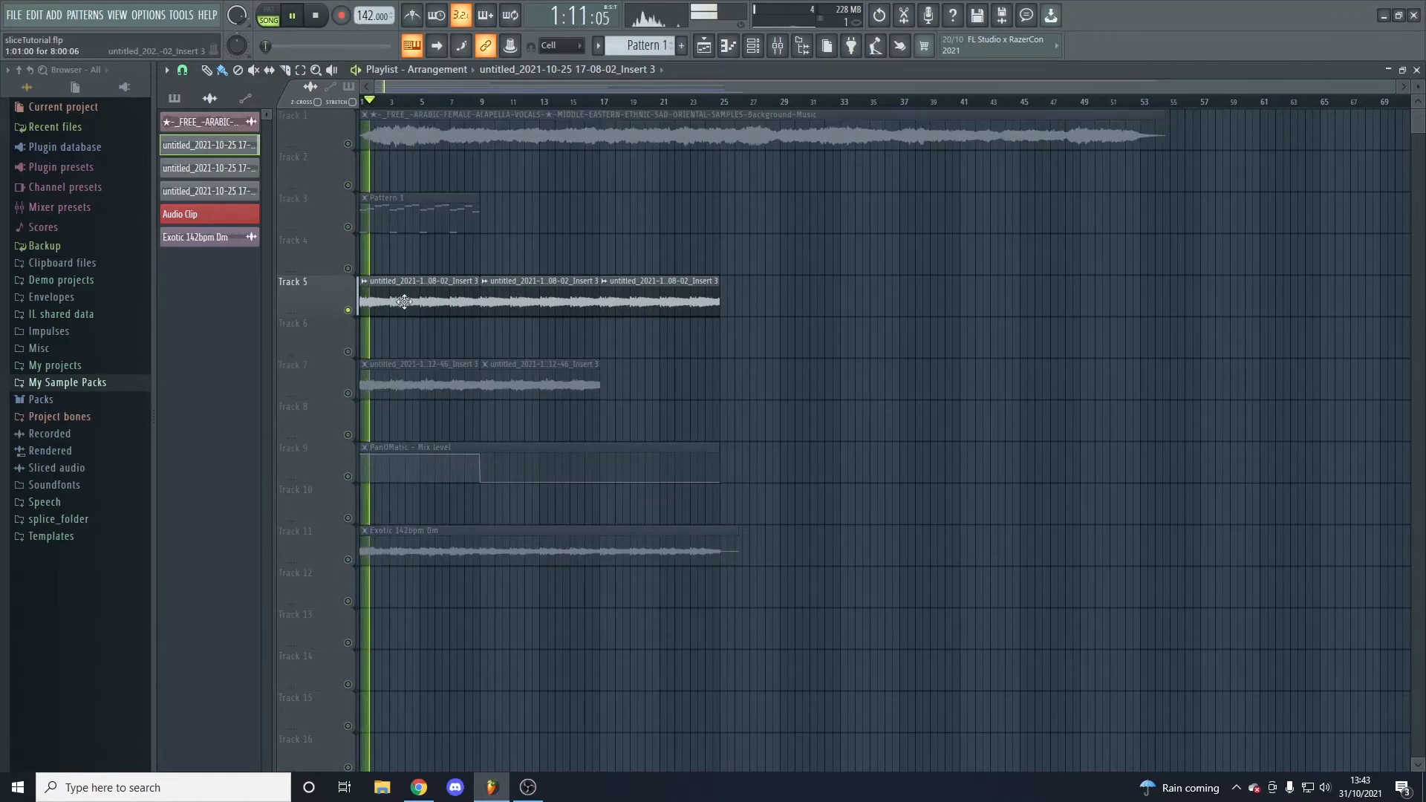
key(space)
ctrl+click(348, 311)
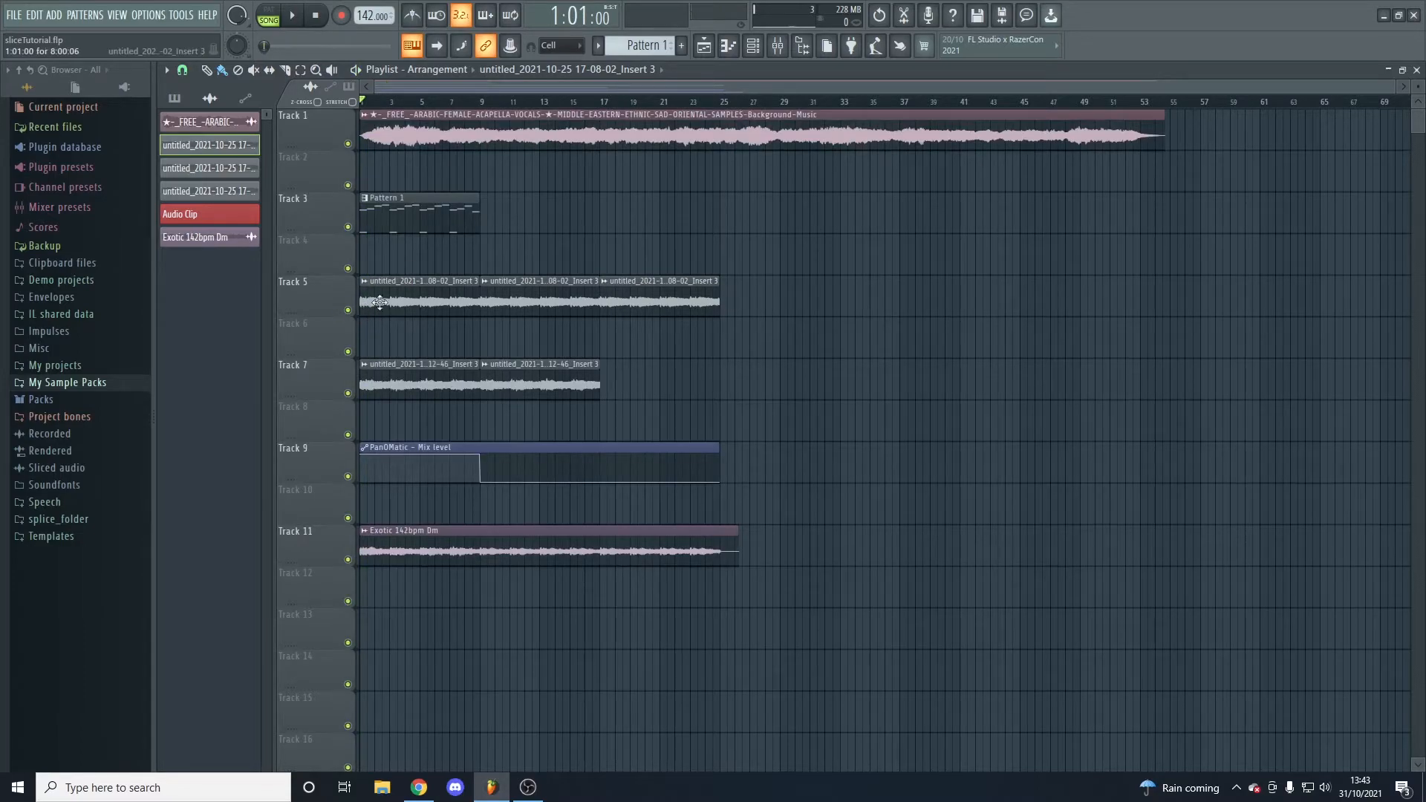
Place copies of the Track 5 audio clip at bar 33 on Tracks 7 and 5 and try pitch-shifting the sample
click(854, 386)
click(850, 297)
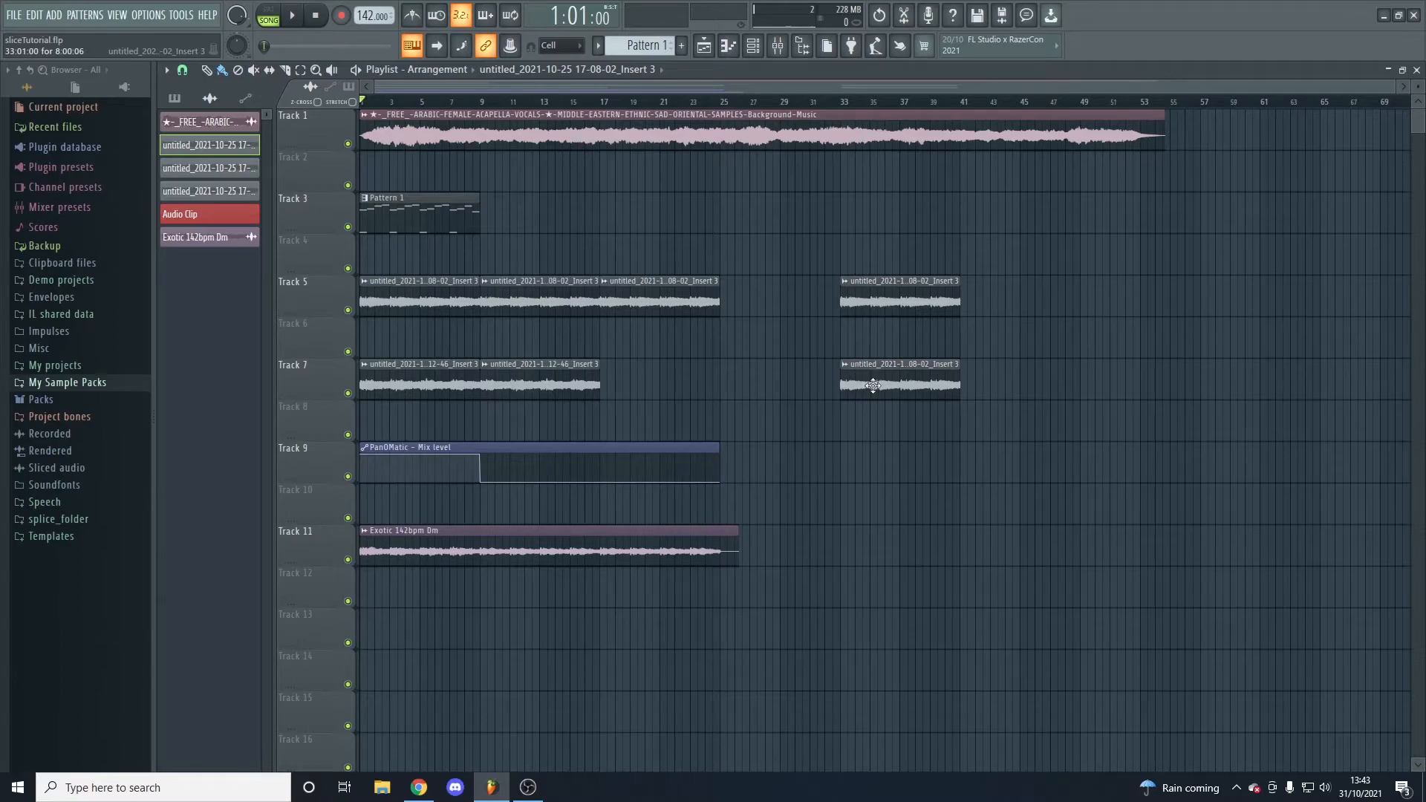
double_click(873, 385)
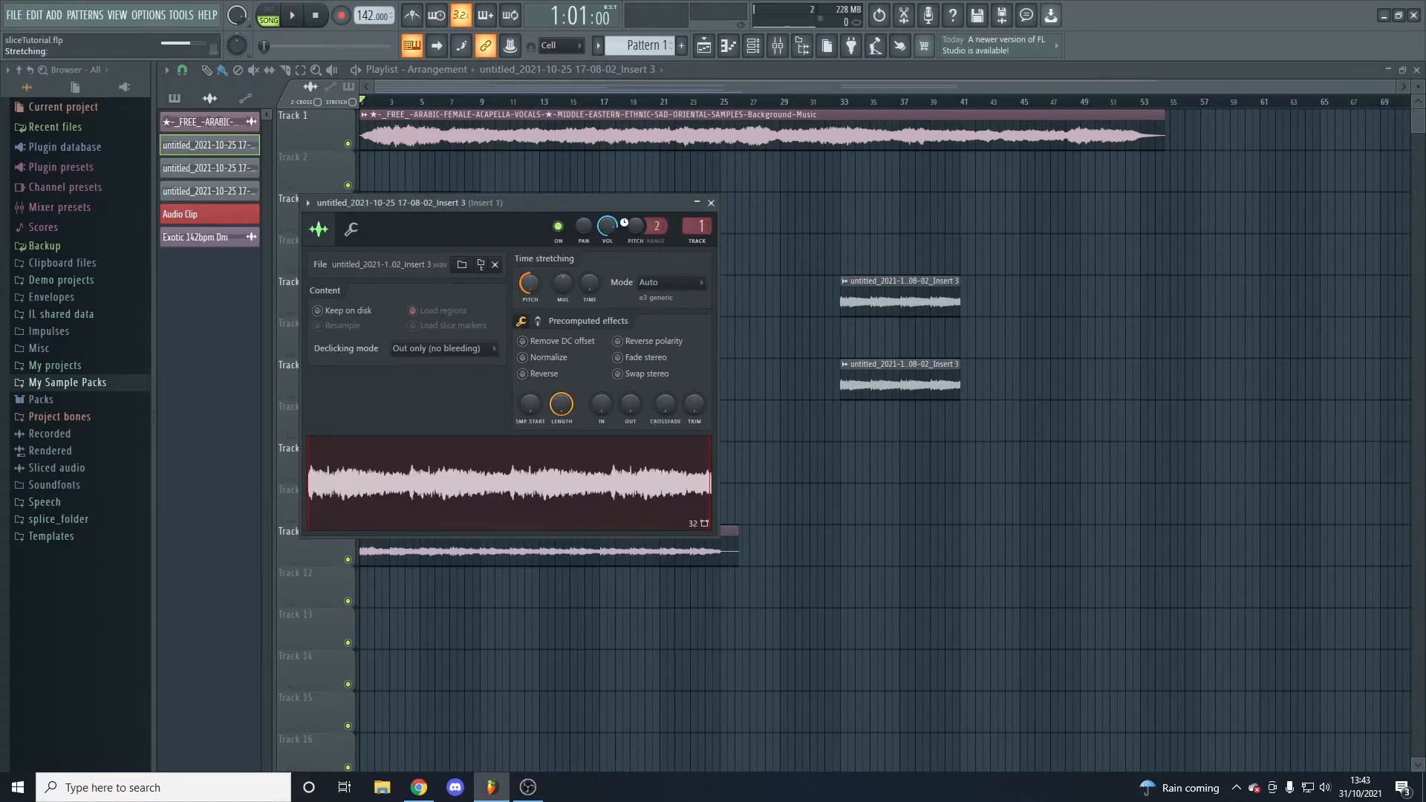
drag(608, 226, 608, 256)
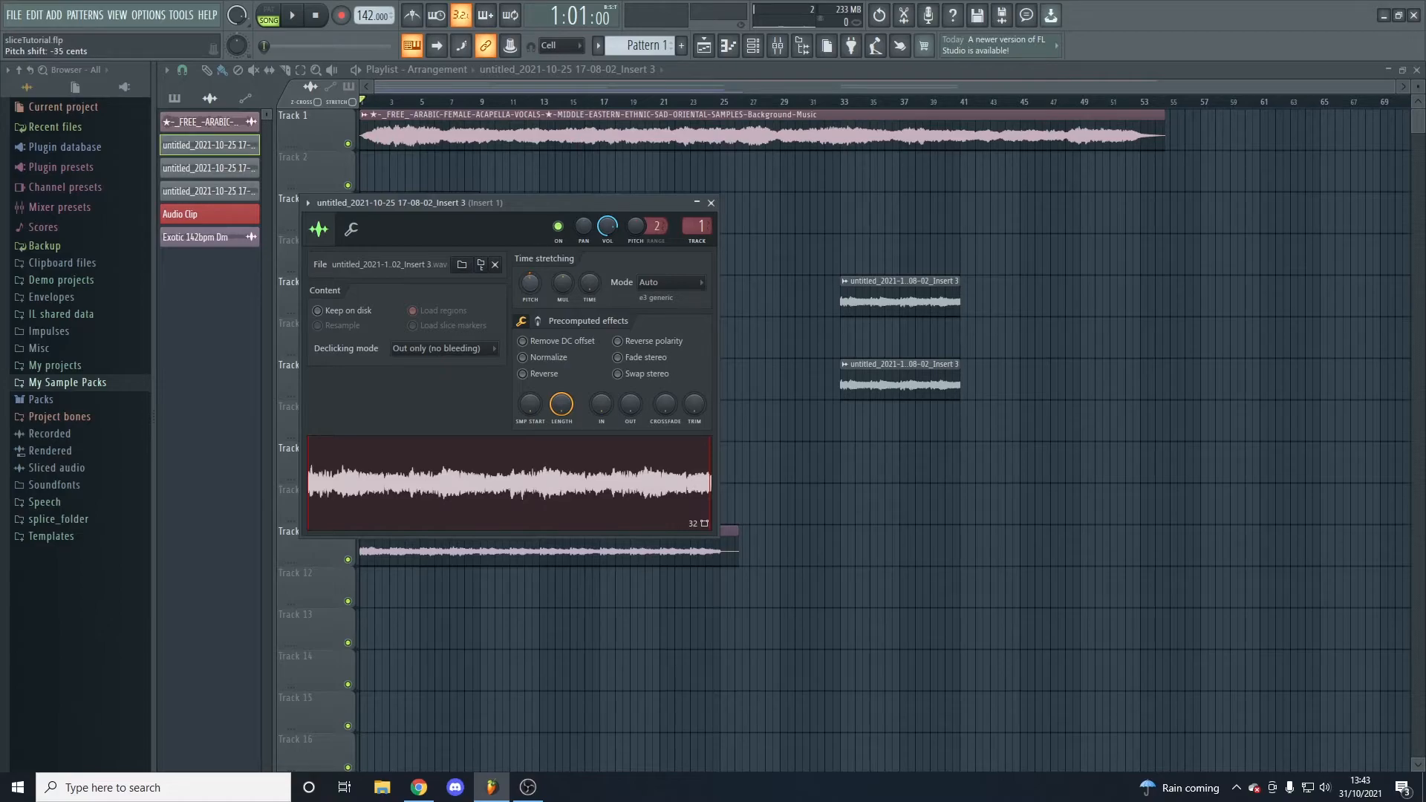
click(711, 203)
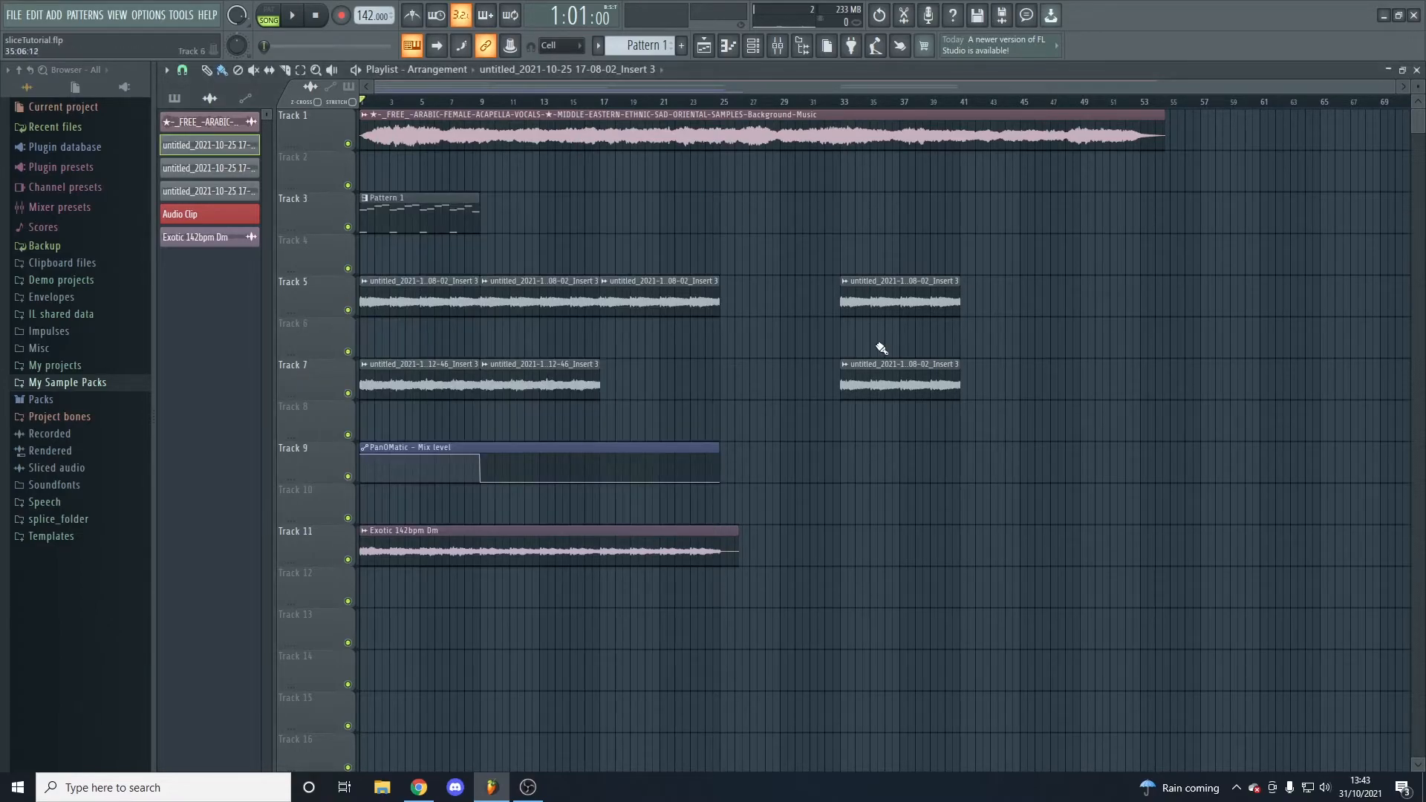
Delete the two test clips at bar 33 from Tracks 7 and 5
right_click(891, 375)
right_click(900, 297)
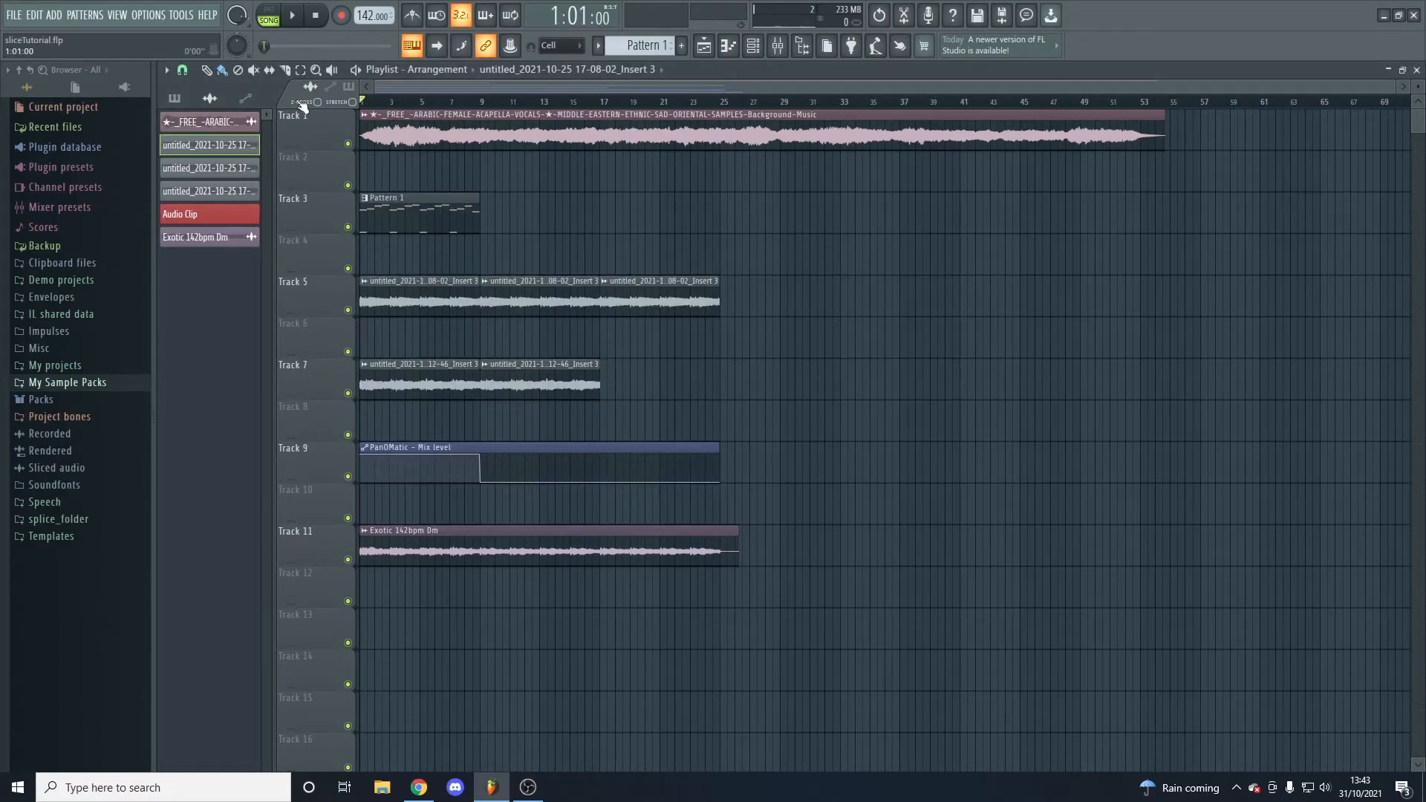
Examine the pitch, volume and Reverse settings of the Track 7 audio clip and solo its track
double_click(412, 377)
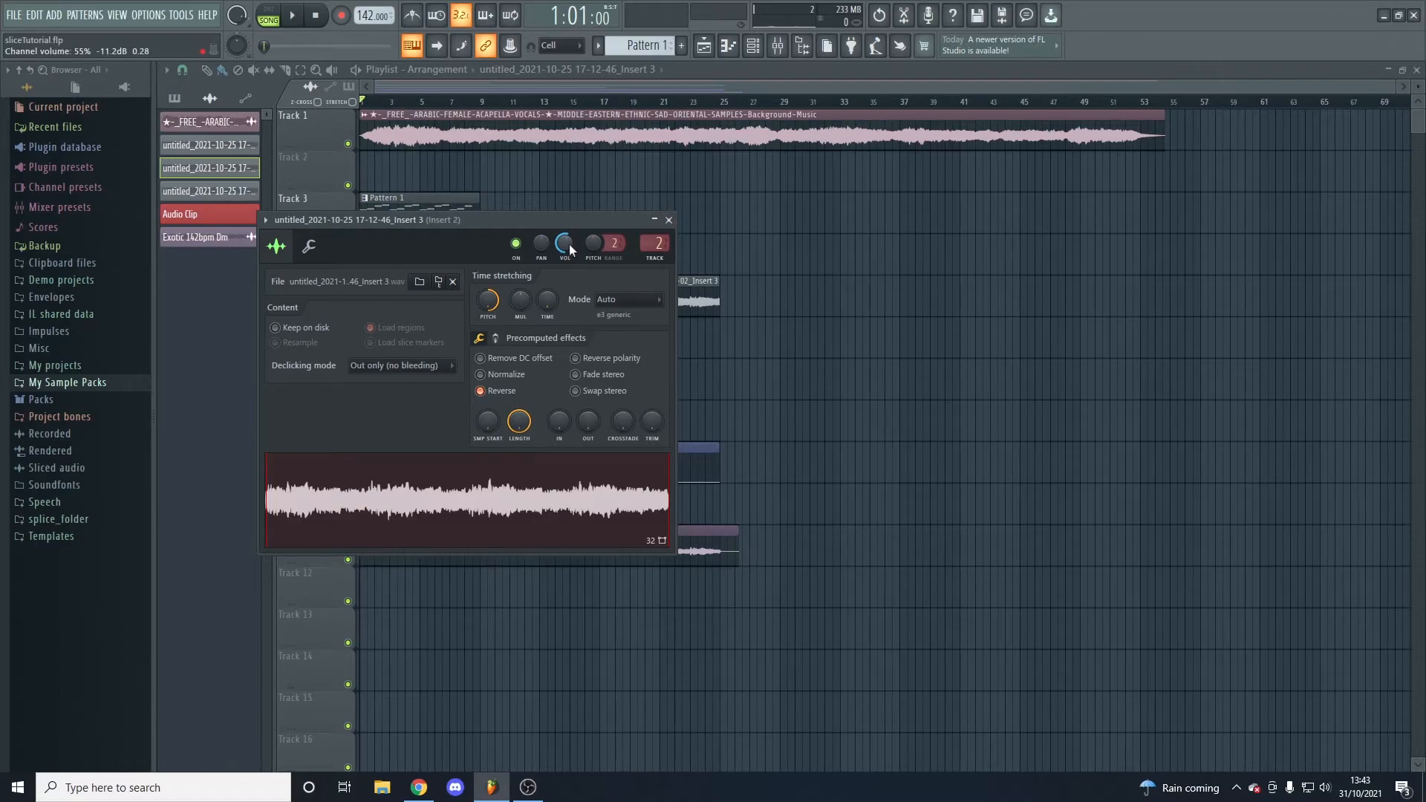
click(670, 221)
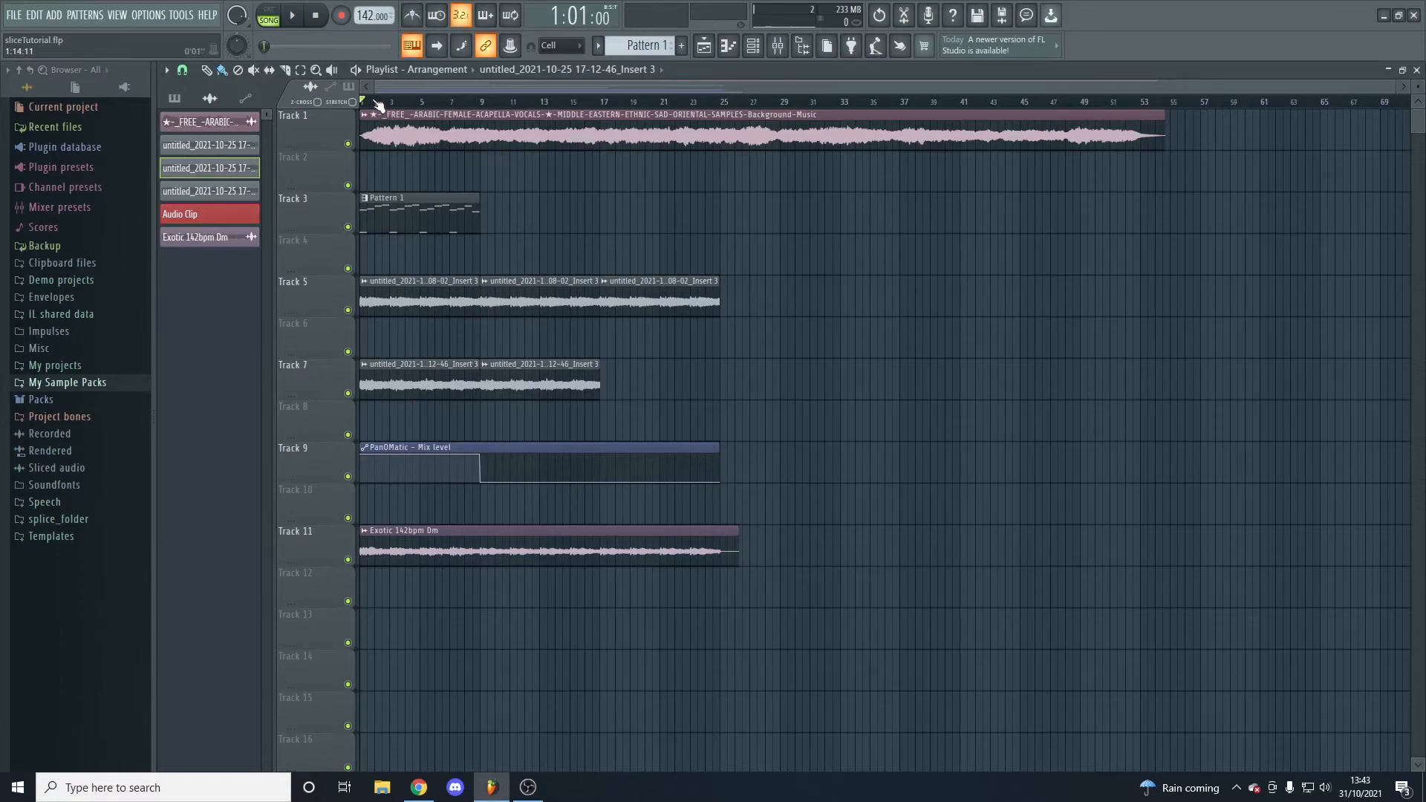
right_click(347, 393)
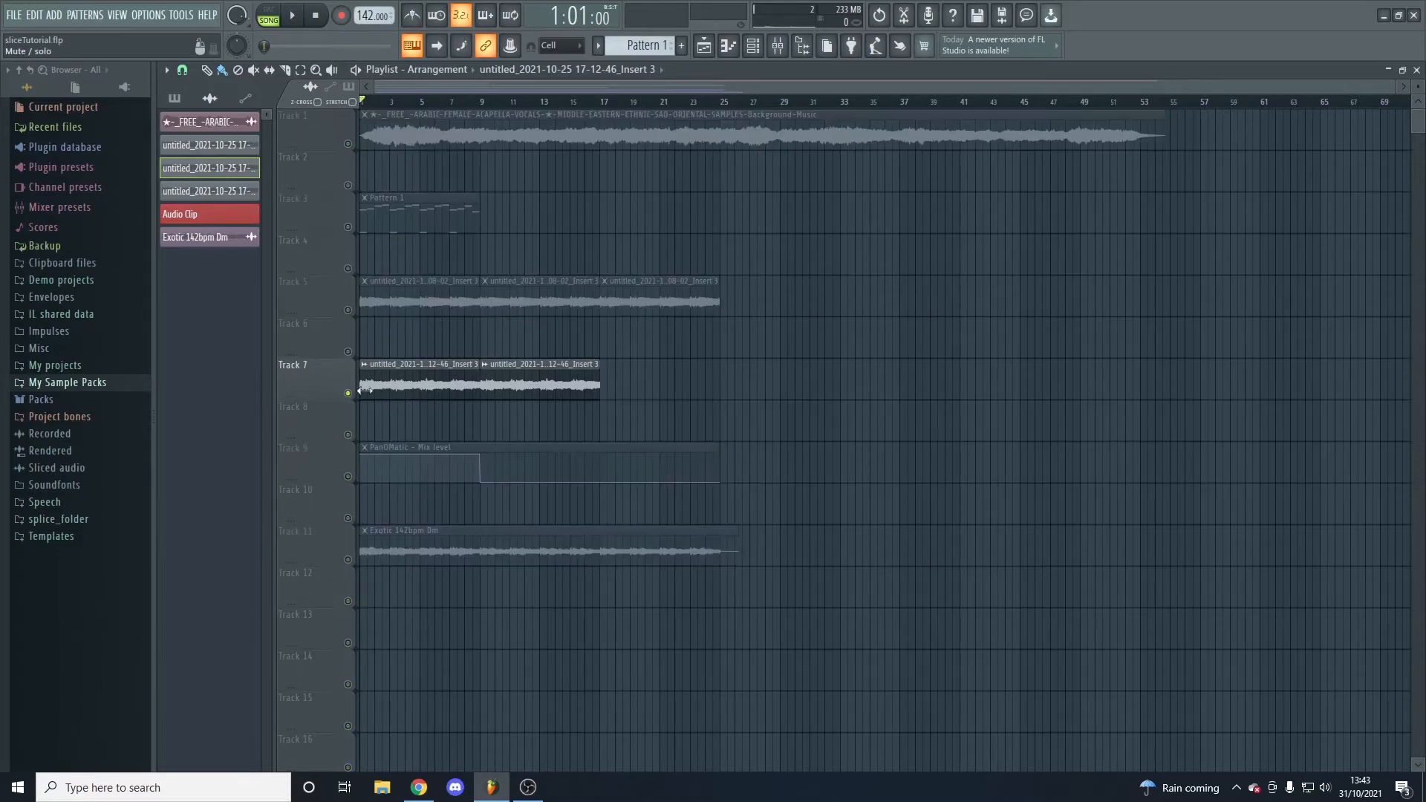
double_click(419, 376)
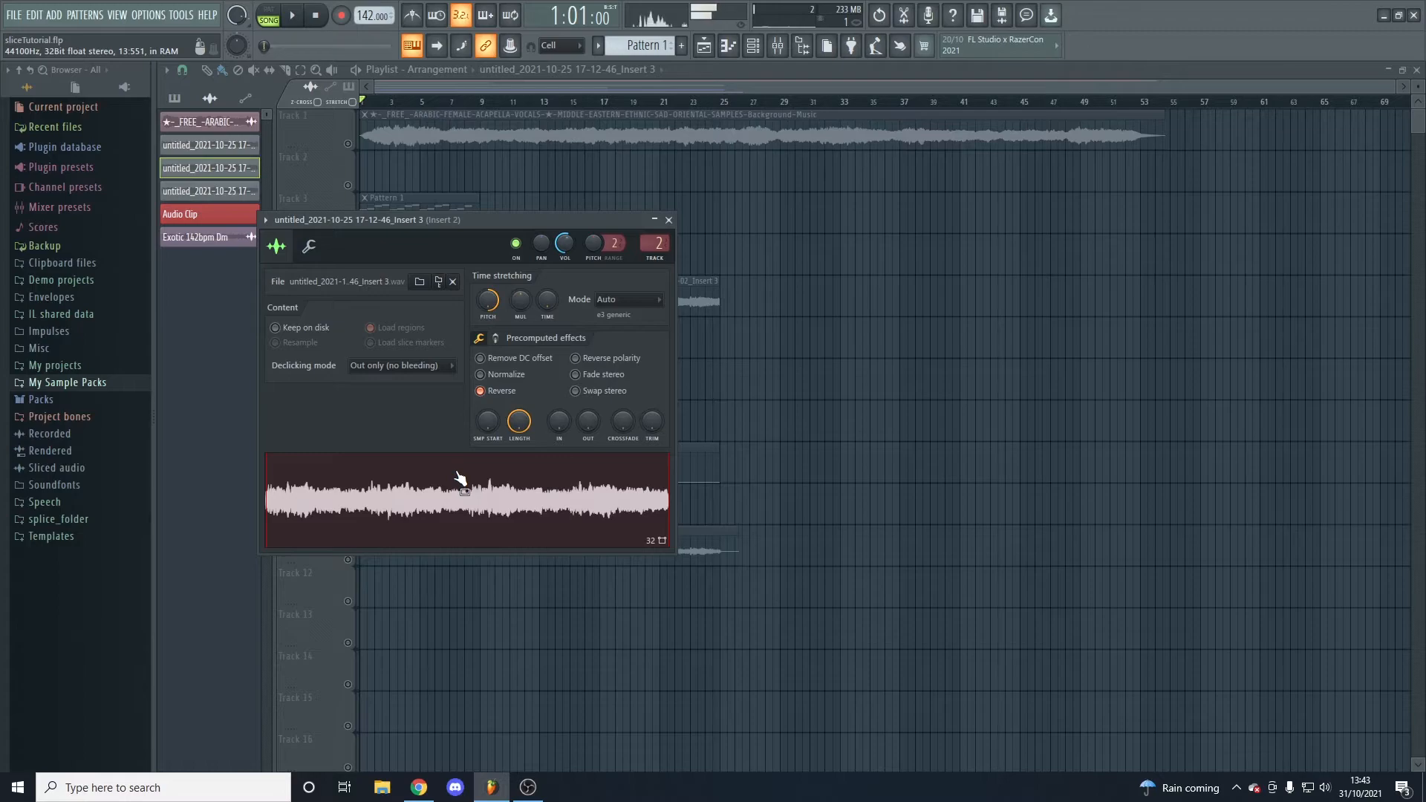
click(669, 220)
Play the soloed Track 7 vocal from the start, unsolo the track and stop playback
key(space)
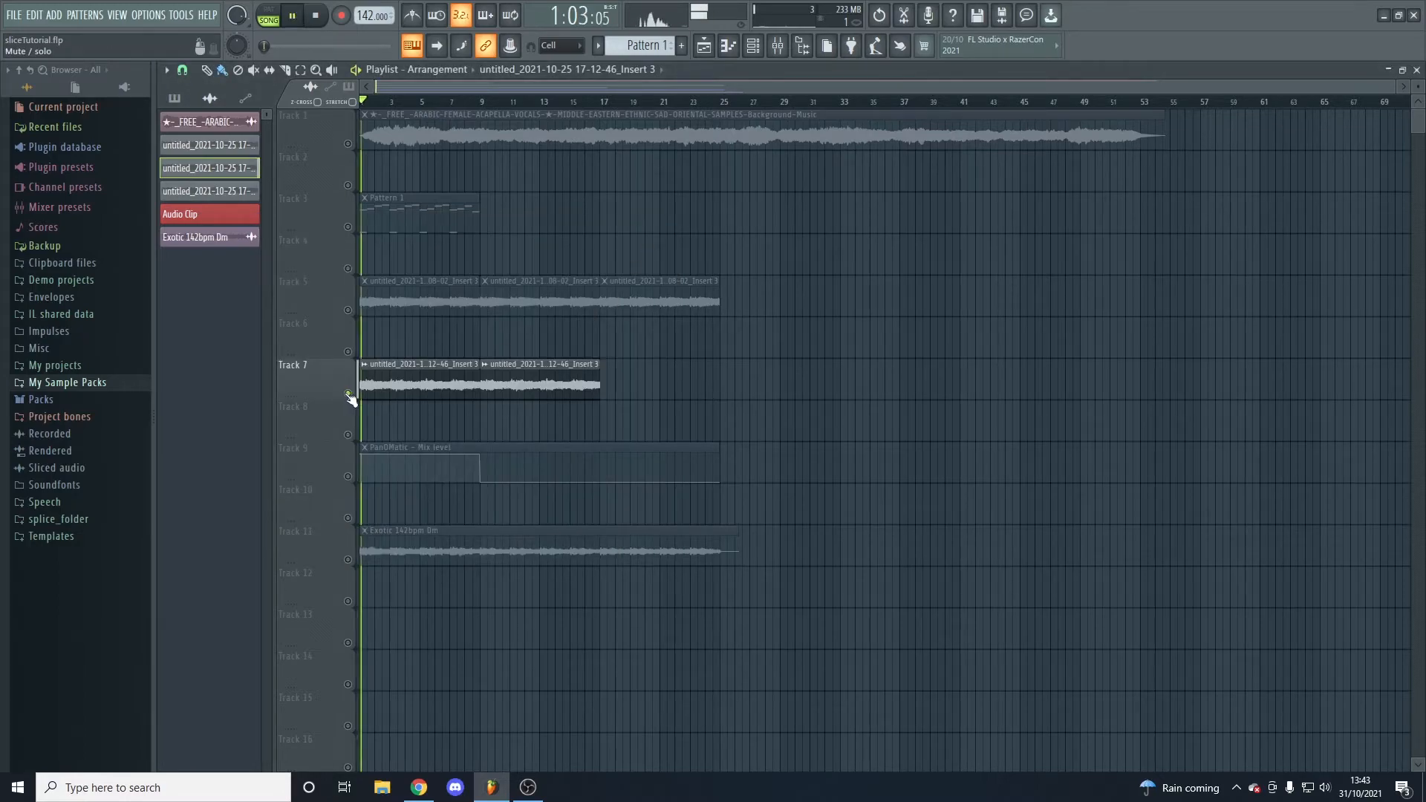
right_click(348, 393)
key(space)
Try the Reverse effect on the Track 5 audio clip's sample and close its channel settings
double_click(395, 285)
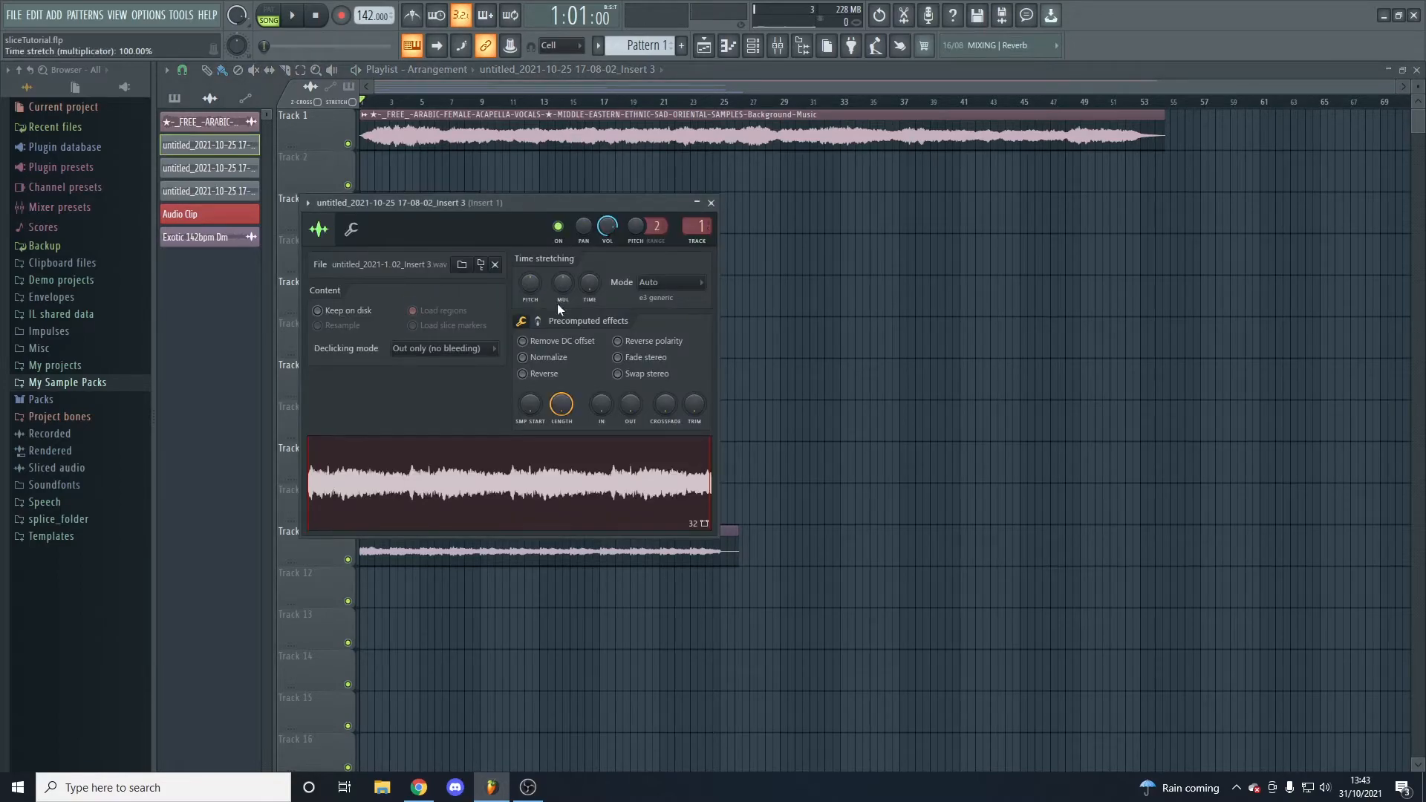
click(523, 374)
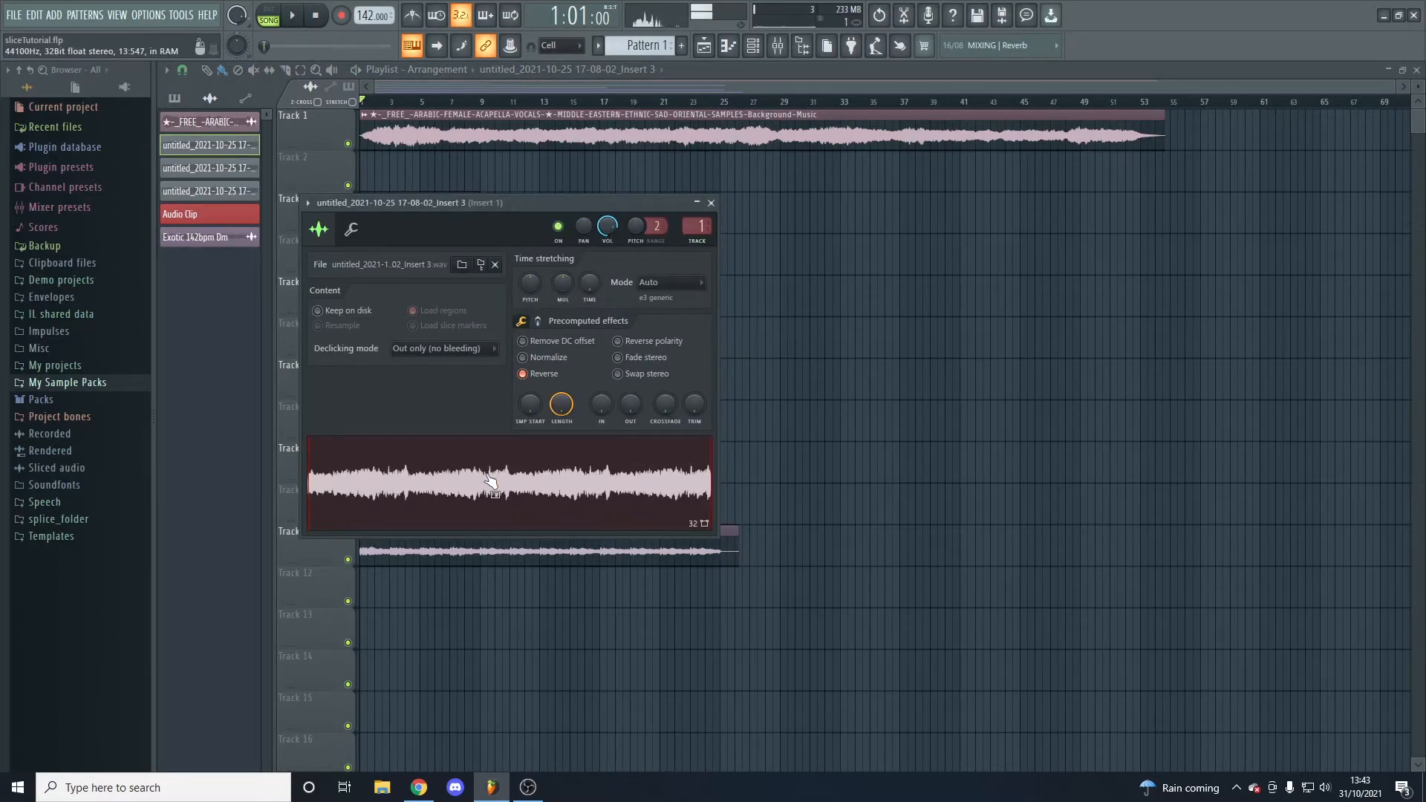
click(523, 358)
click(710, 202)
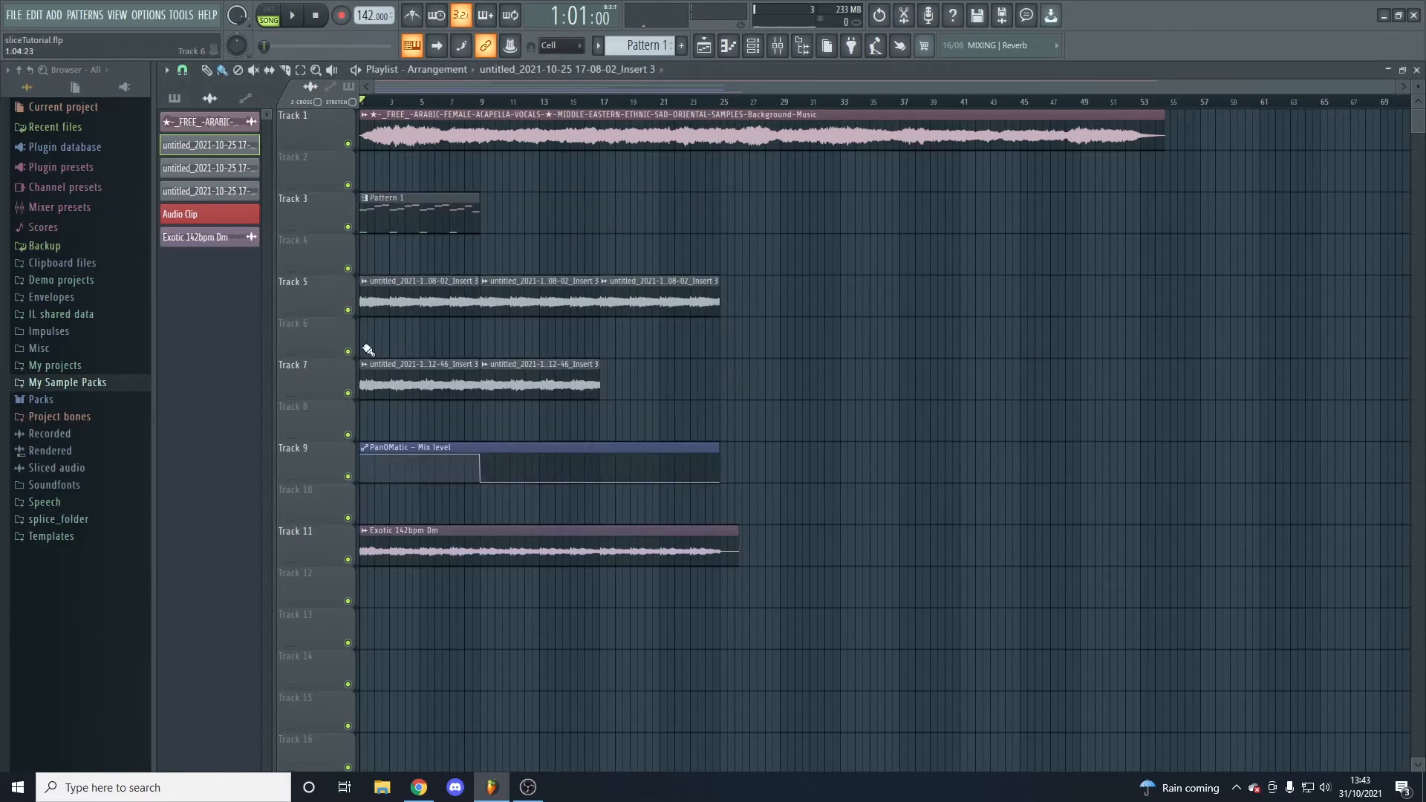
Flip all of Pattern 1's vocal chop notes horizontally in the piano roll, preserving start times
double_click(393, 217)
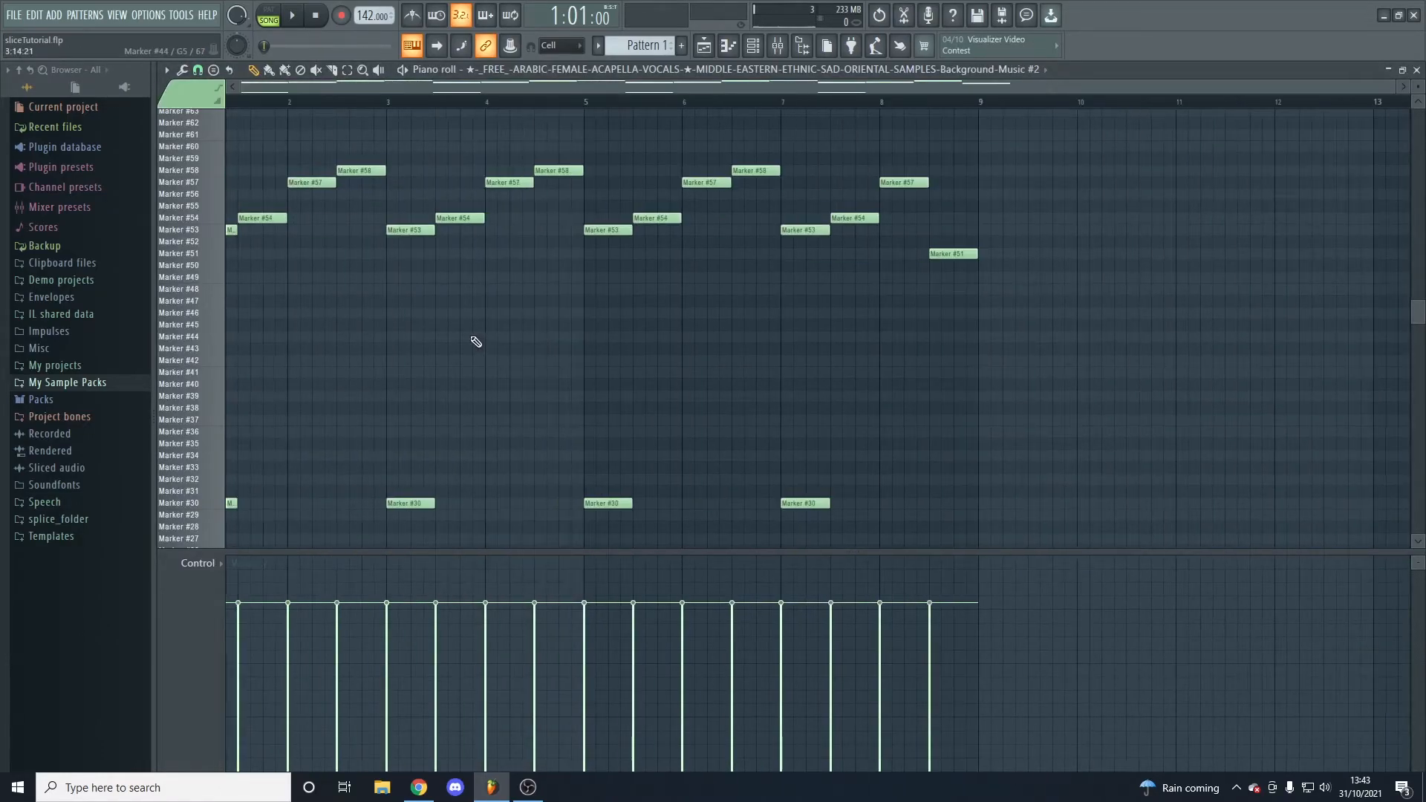
key(ctrl+a)
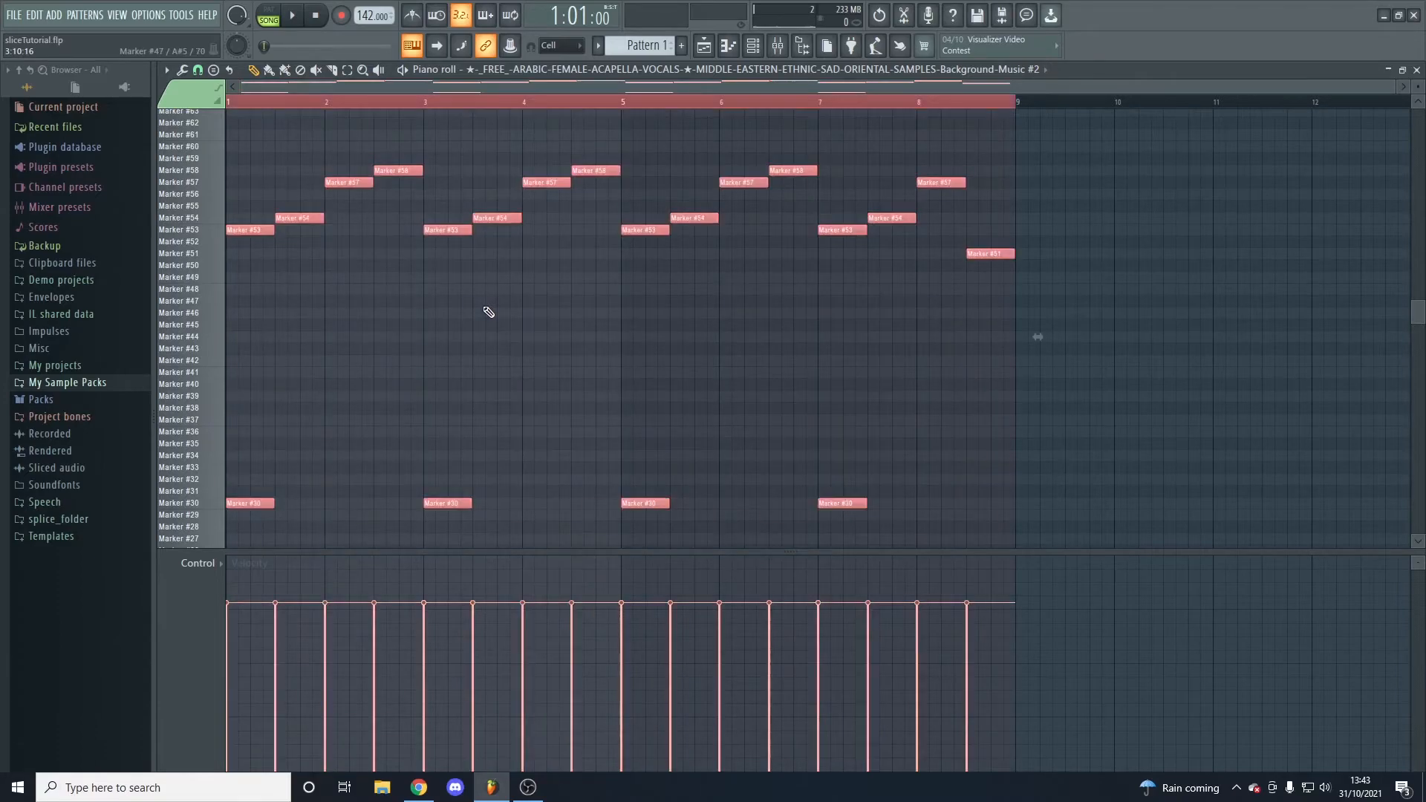
key(alt+y)
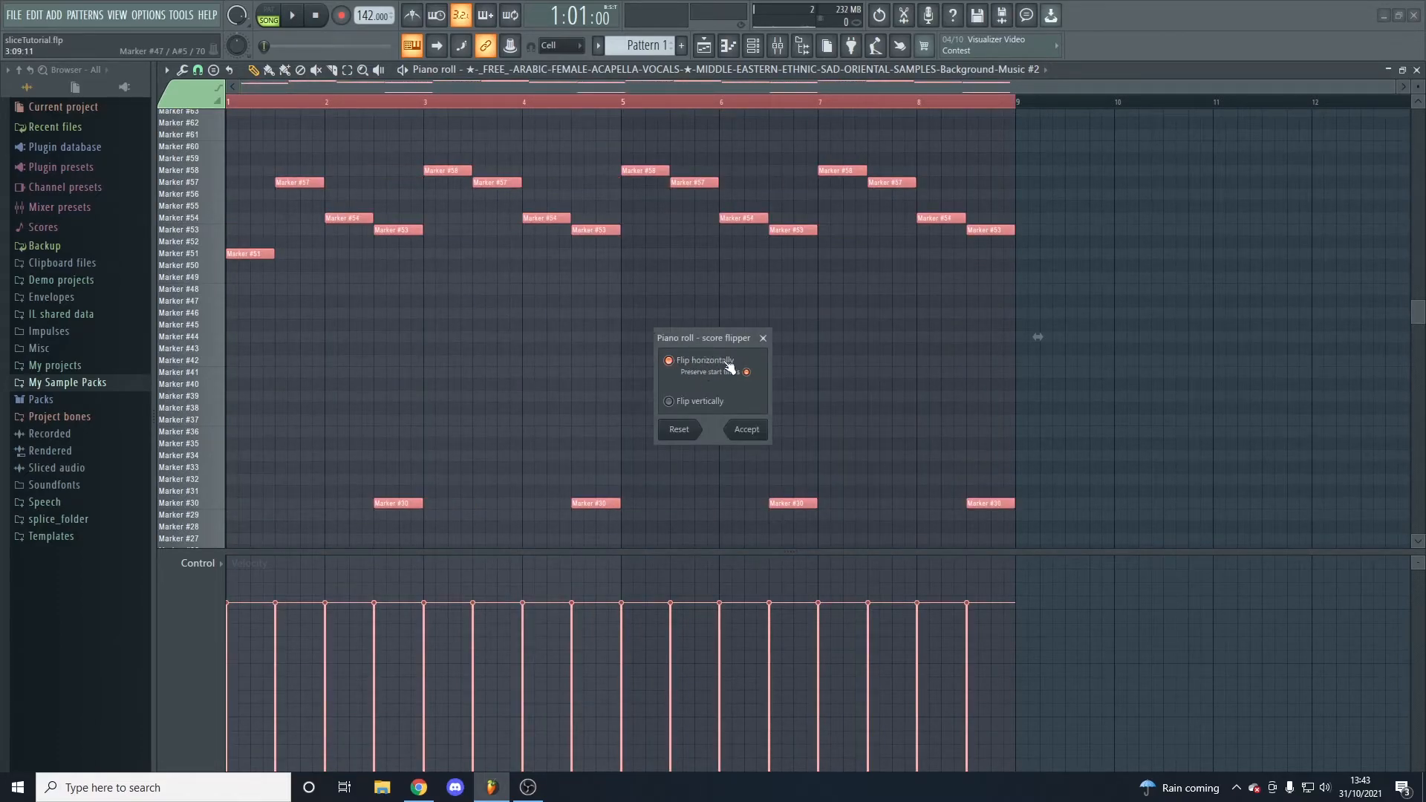
click(752, 430)
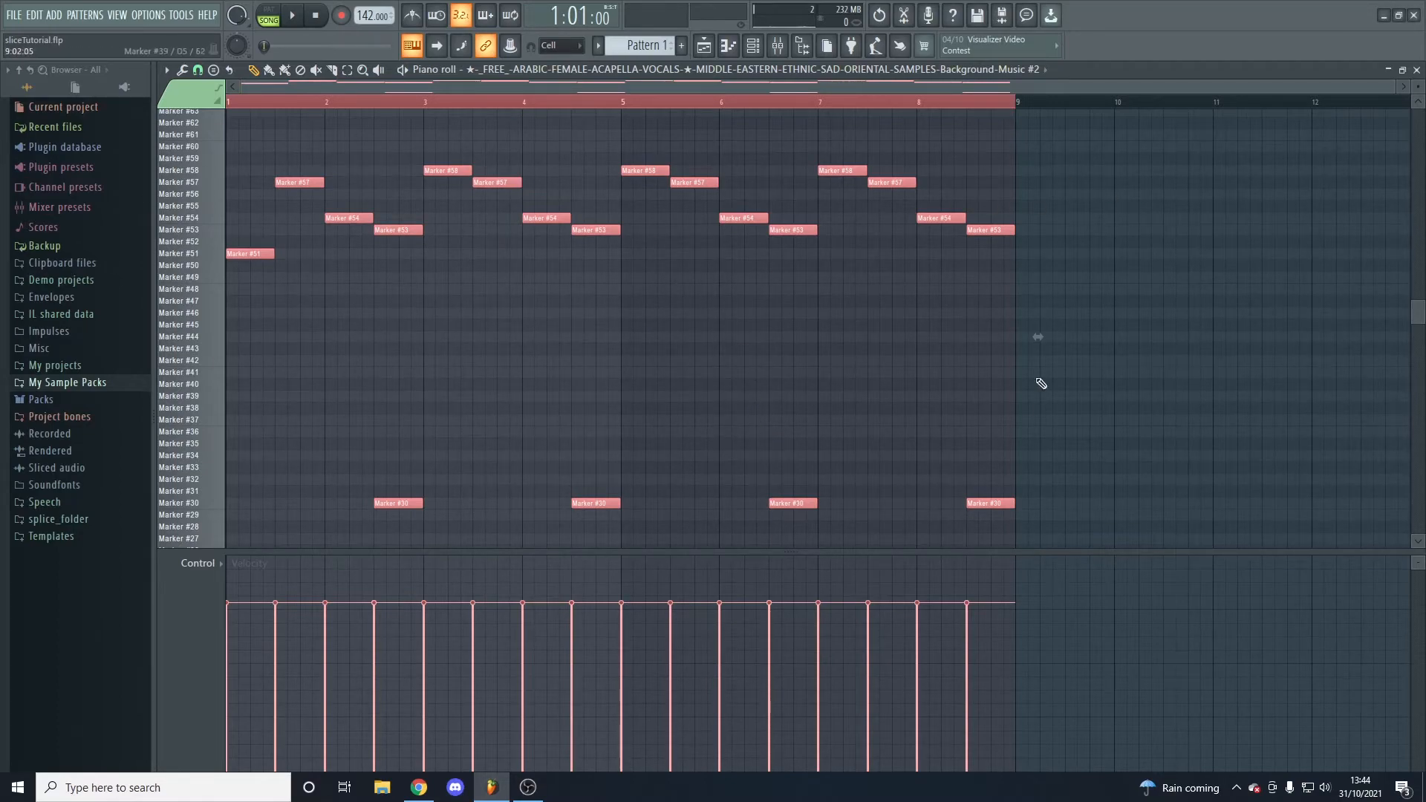
Toggle Reverse off and back on for the Track 7 audio clip to compare its waveforms
click(703, 45)
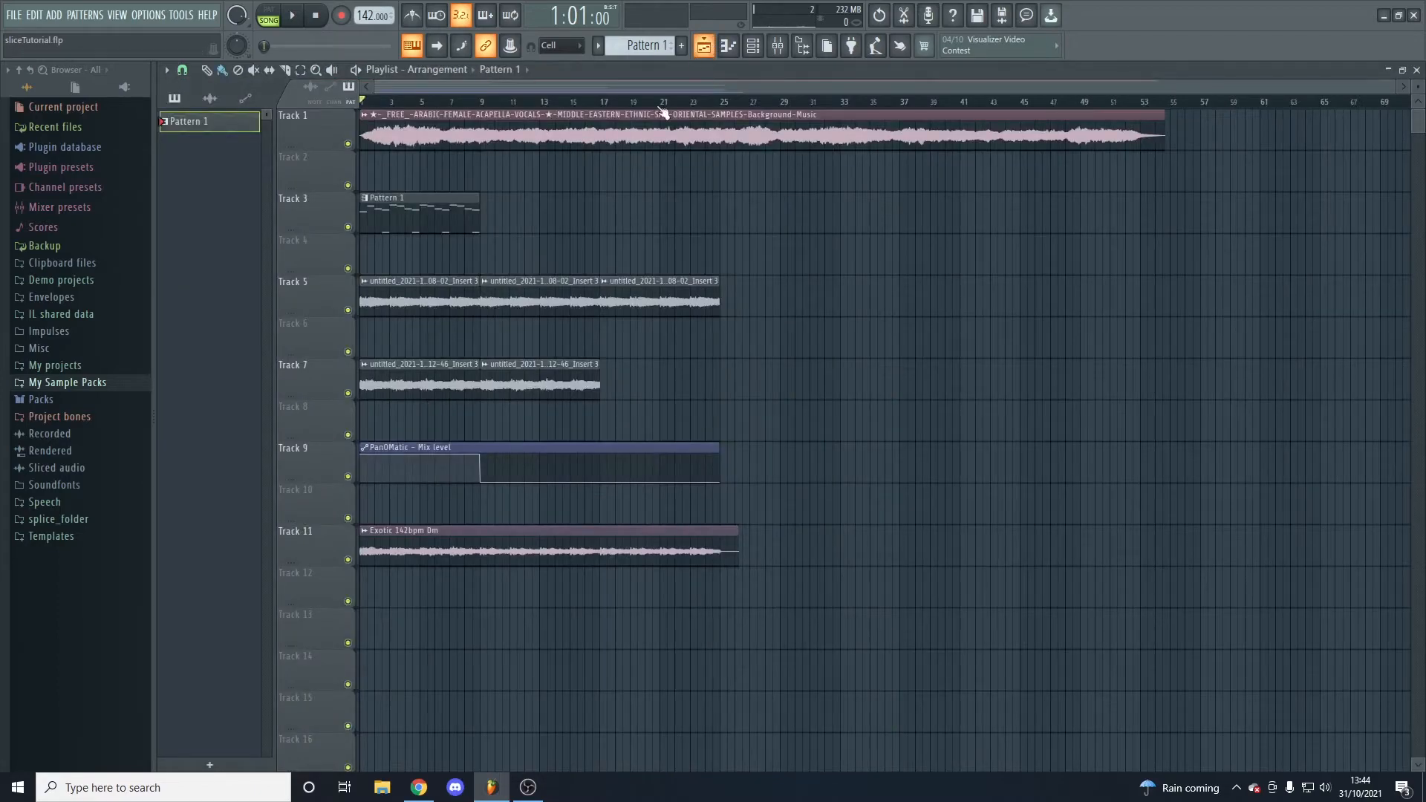
double_click(493, 400)
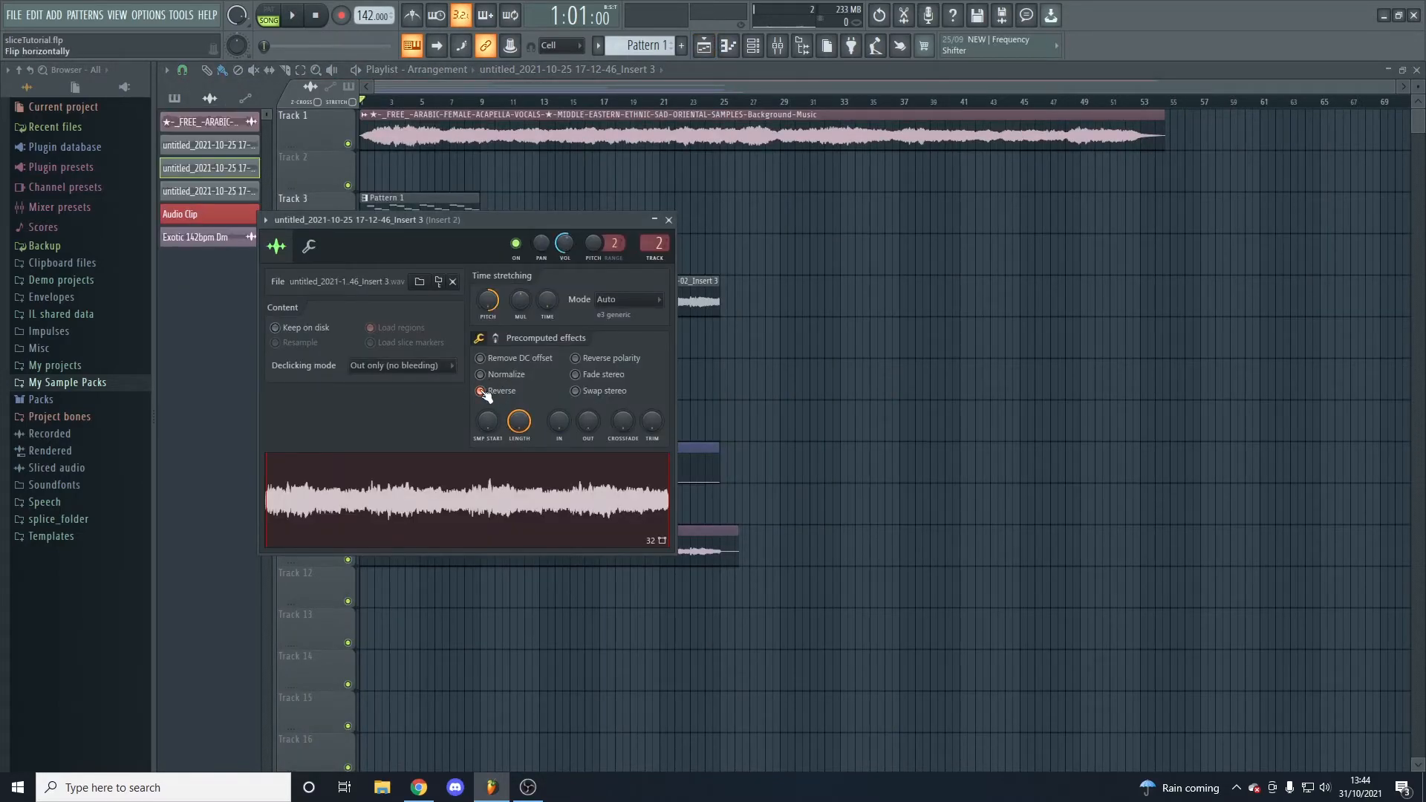
click(480, 391)
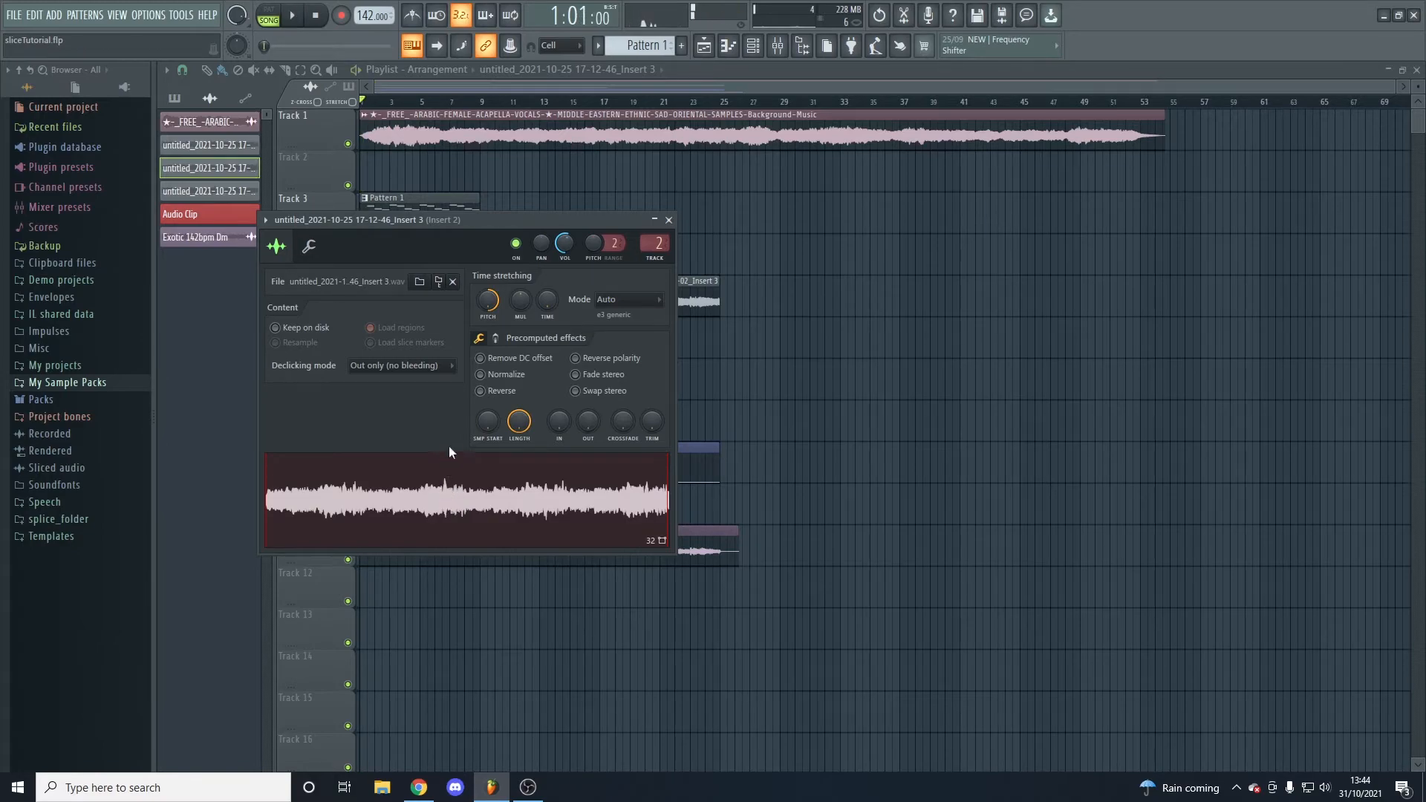
click(481, 392)
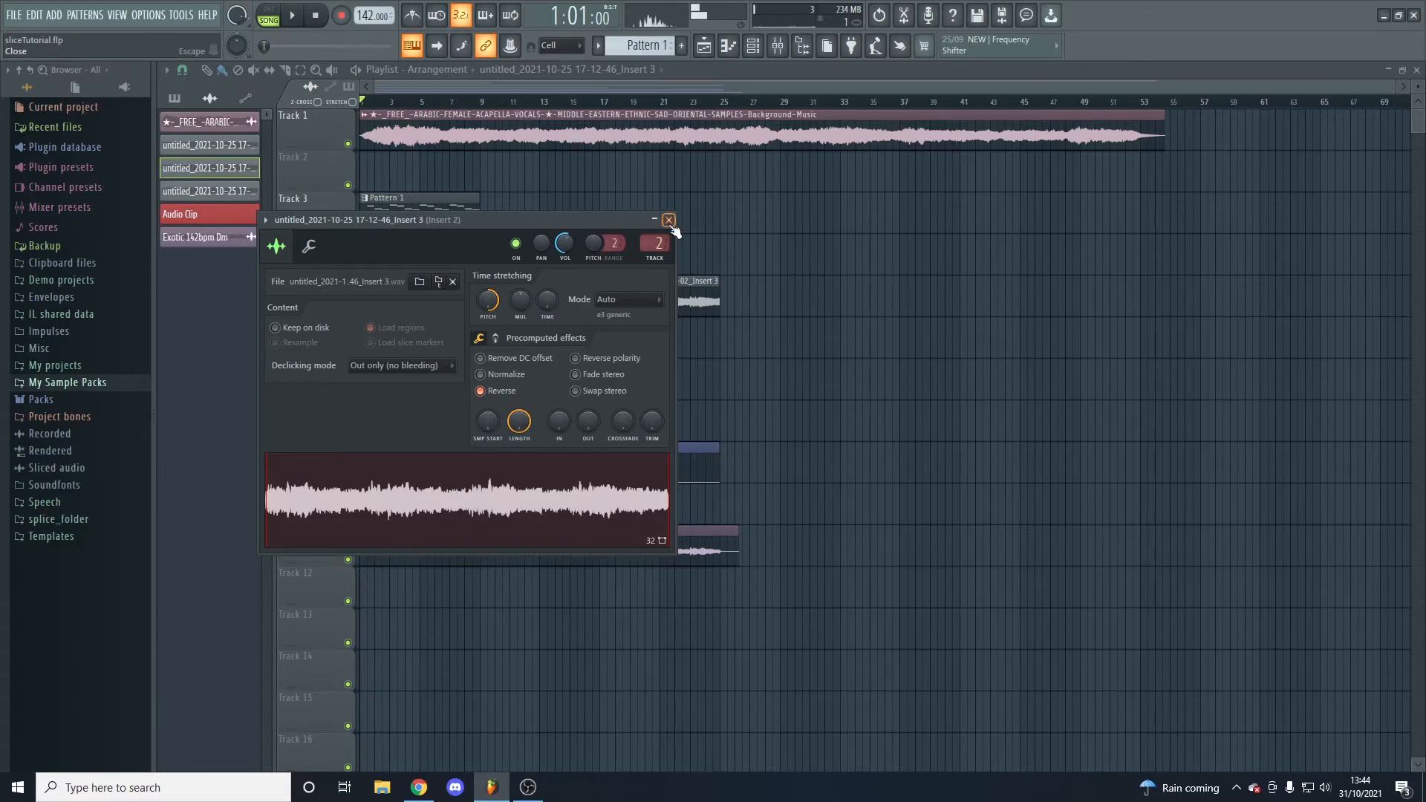
click(668, 221)
Reopen Pattern 1's piano roll to examine the horizontally flipped marker notes
double_click(408, 228)
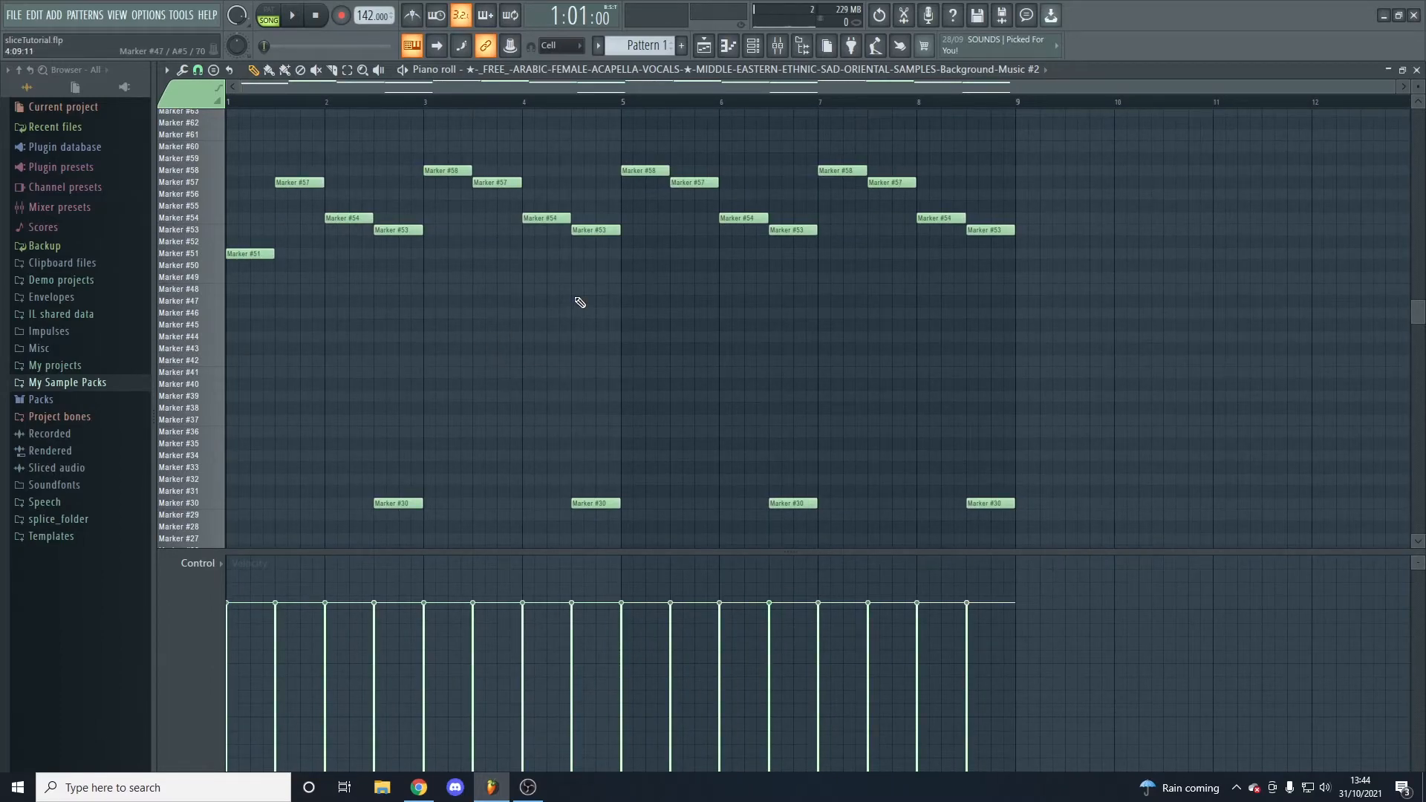
Flip all of Pattern 1's marker notes horizontally again in the piano roll and return to the playlist
key(ctrl+a)
key(alt+y)
click(747, 430)
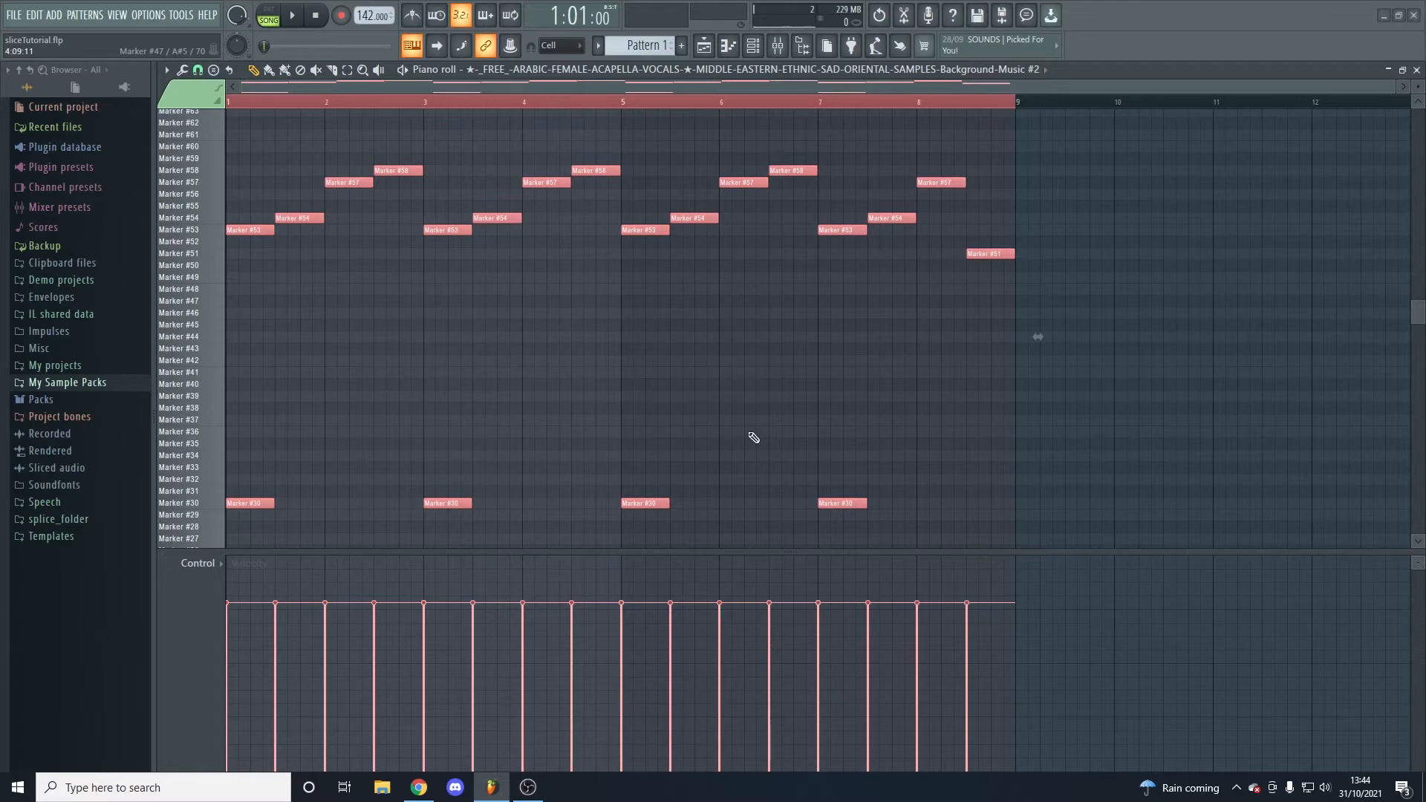
key(F5)
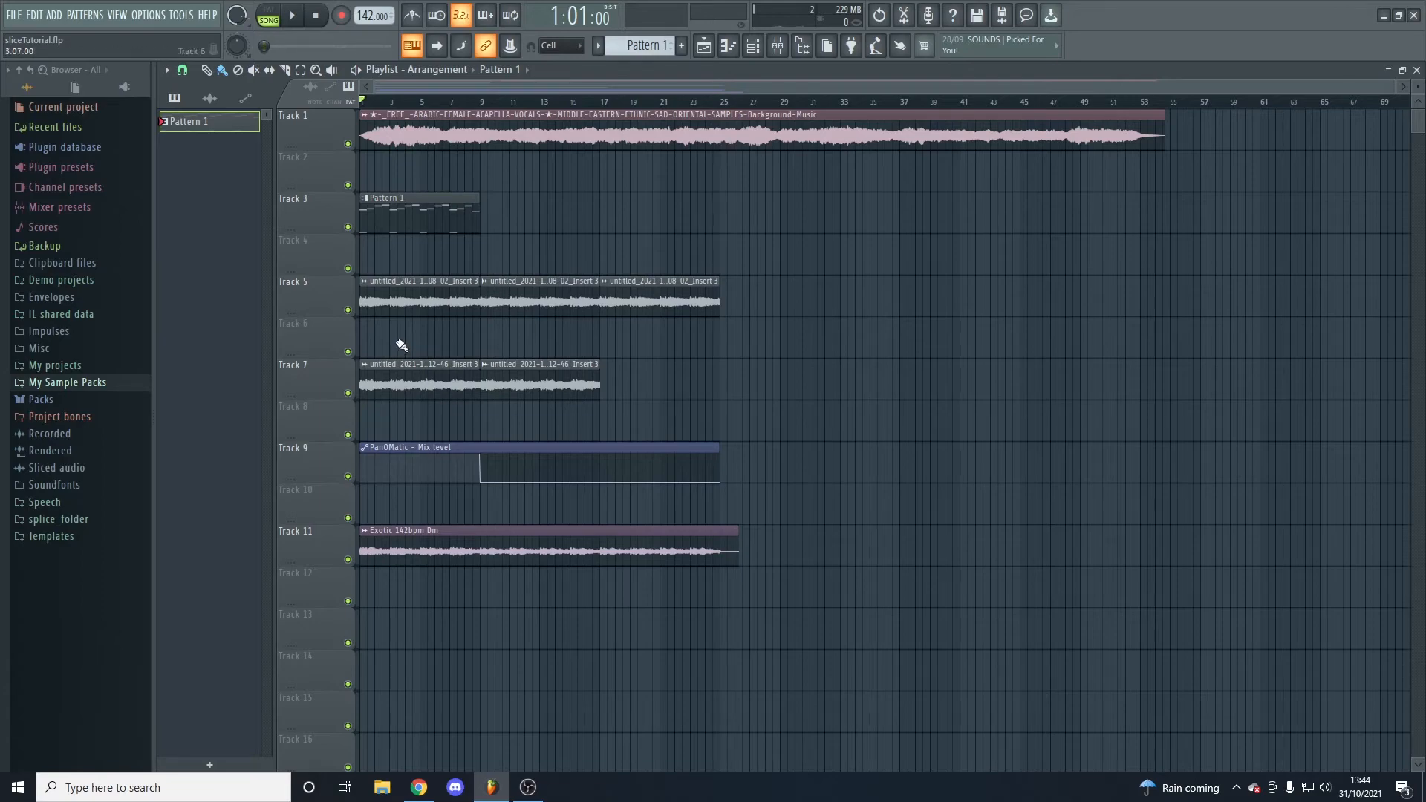
Isolate Tracks 5, 7 and 9 in the playlist and audition them from the start and from about bar 17
ctrl+click(348, 311)
click(348, 394)
click(348, 475)
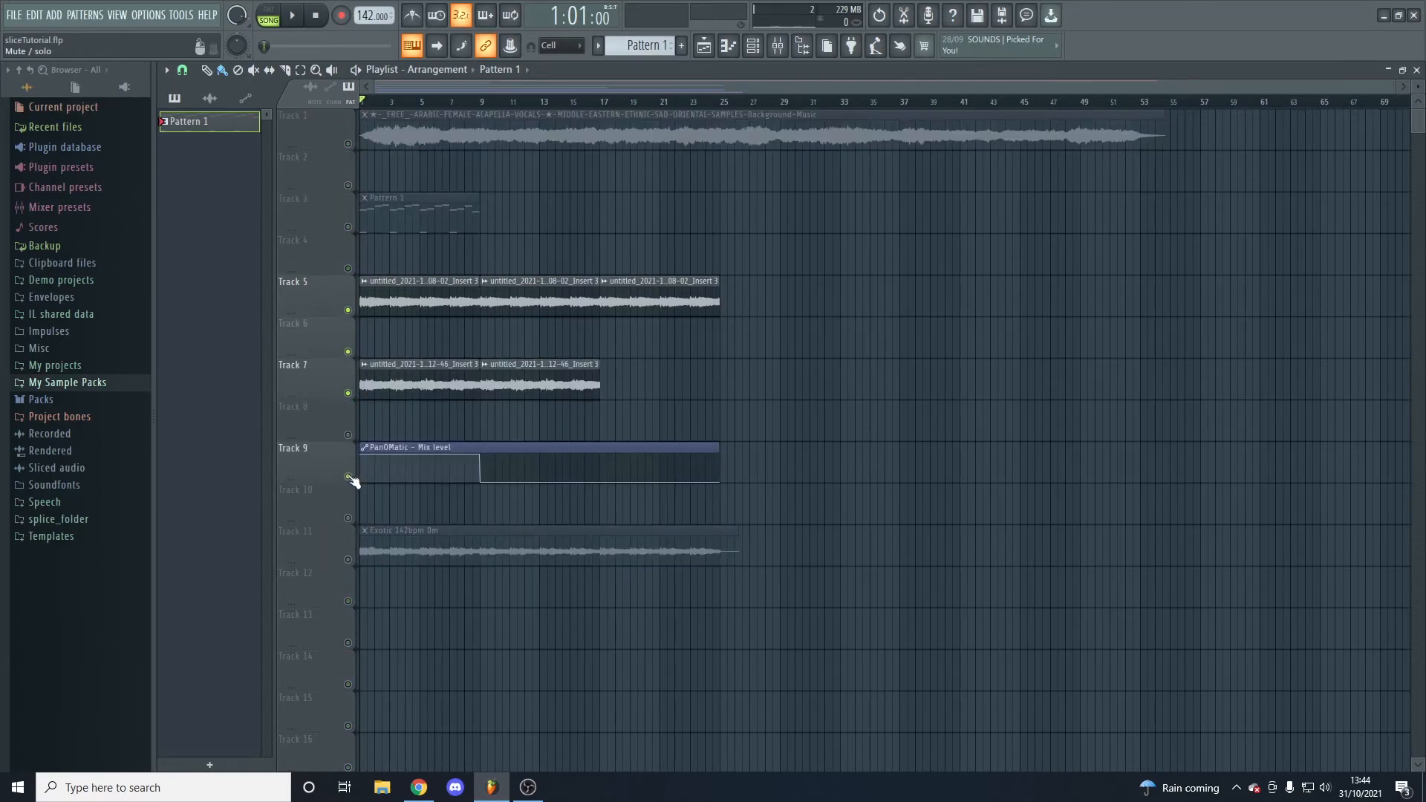
key(space)
key(space)
click(604, 104)
key(space)
key(space)
Check the Track 7 clip's channel settings, play Track 7 soloed, and re-enable the PanOMatic automation on Track 9
double_click(410, 381)
click(669, 220)
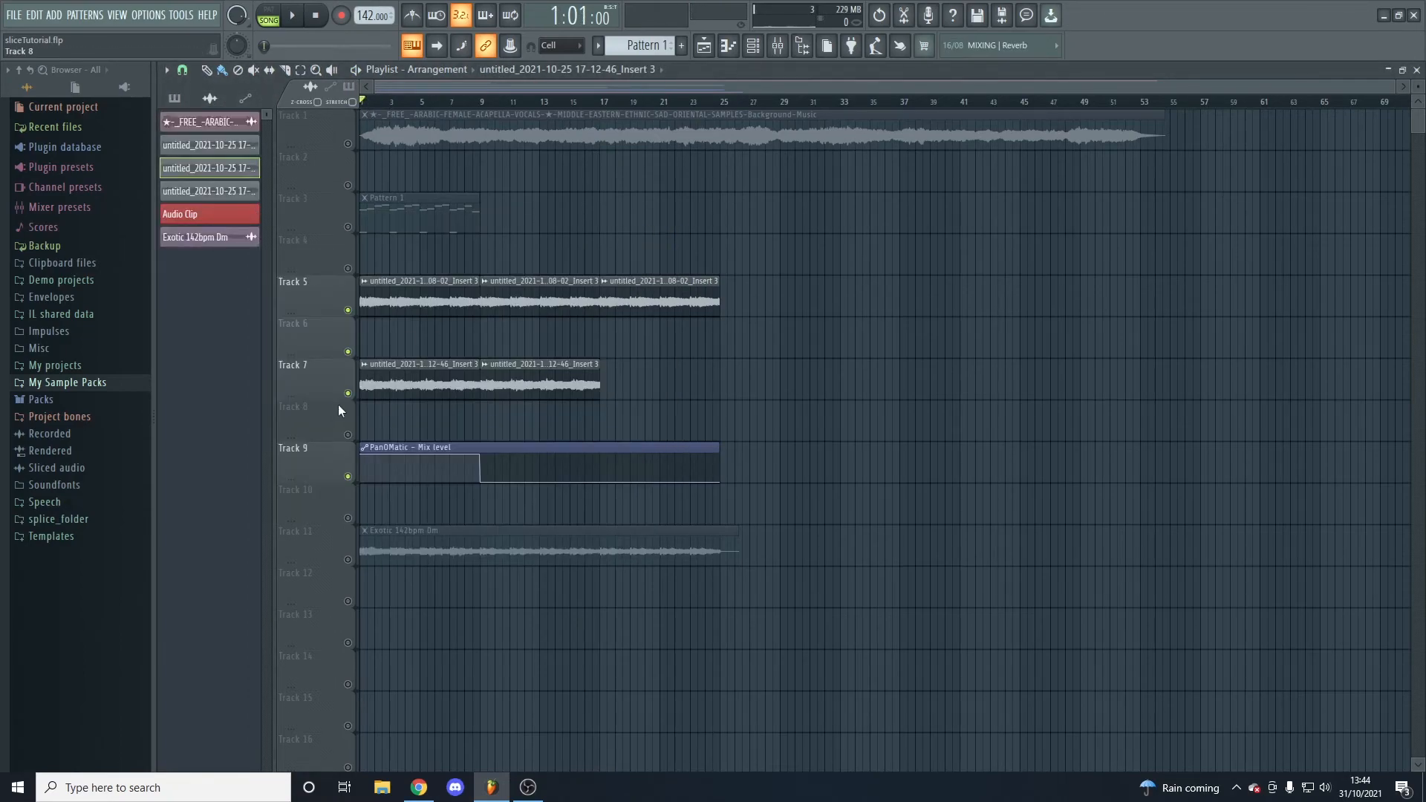
right_click(347, 393)
key(space)
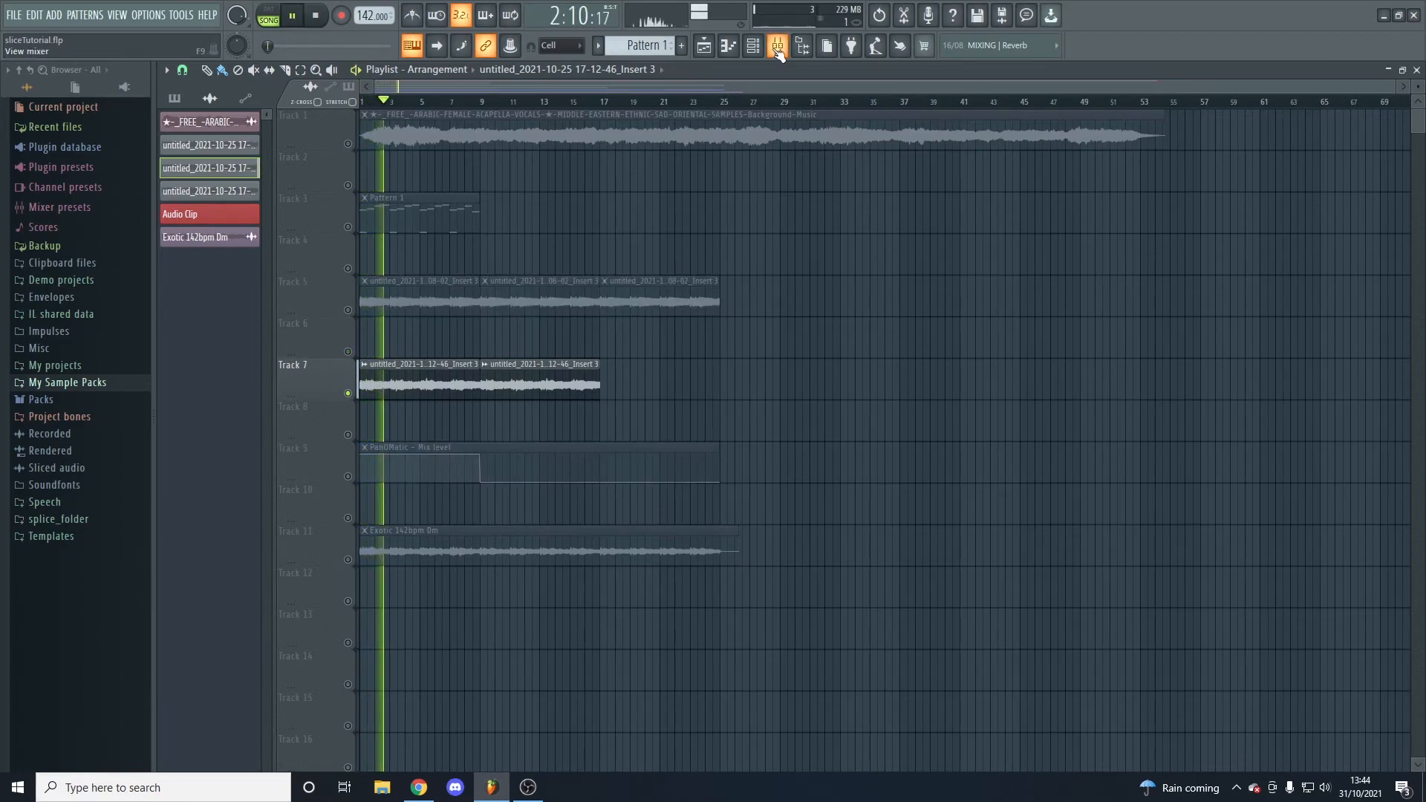
key(space)
click(348, 477)
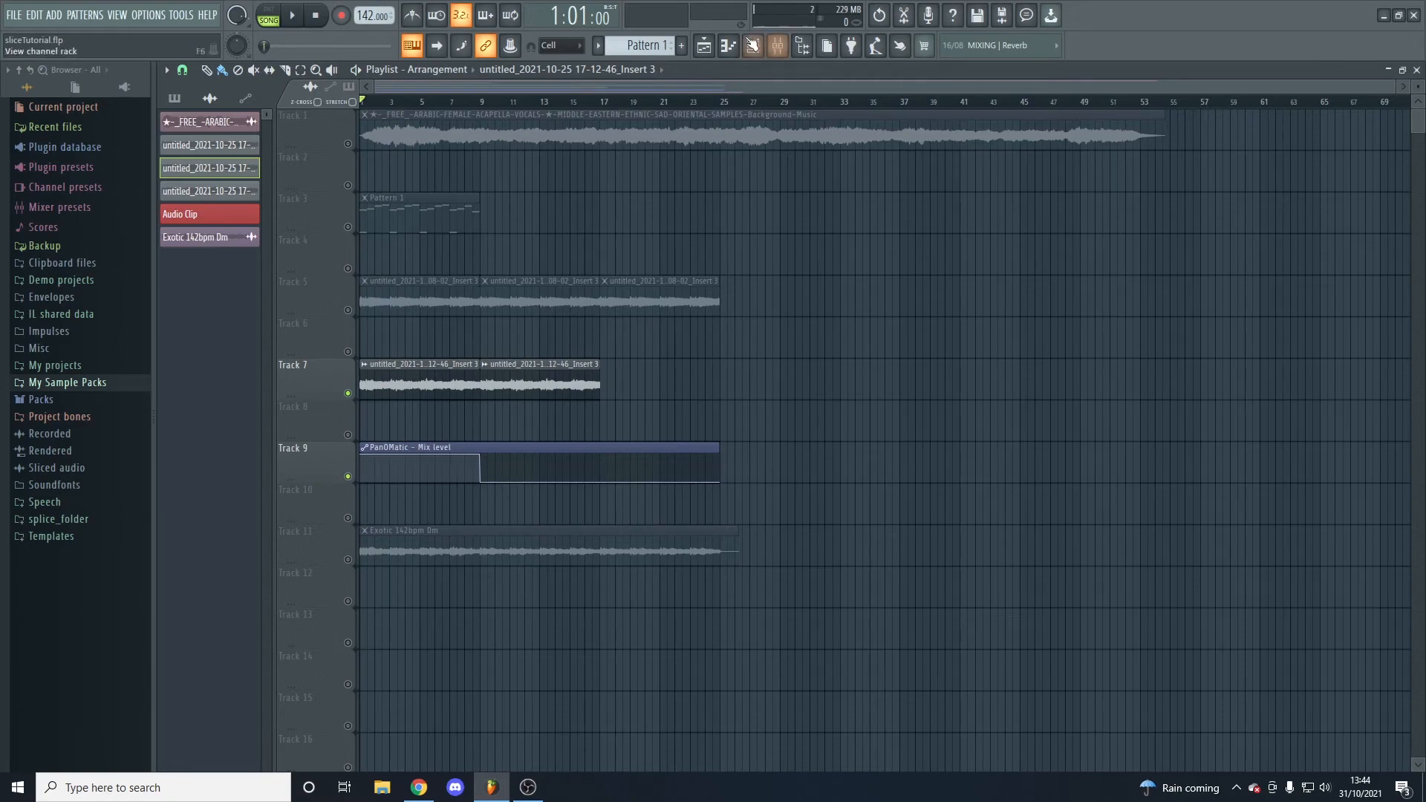
Disarm recording on the Master mixer track and select Insert 2
key(F9)
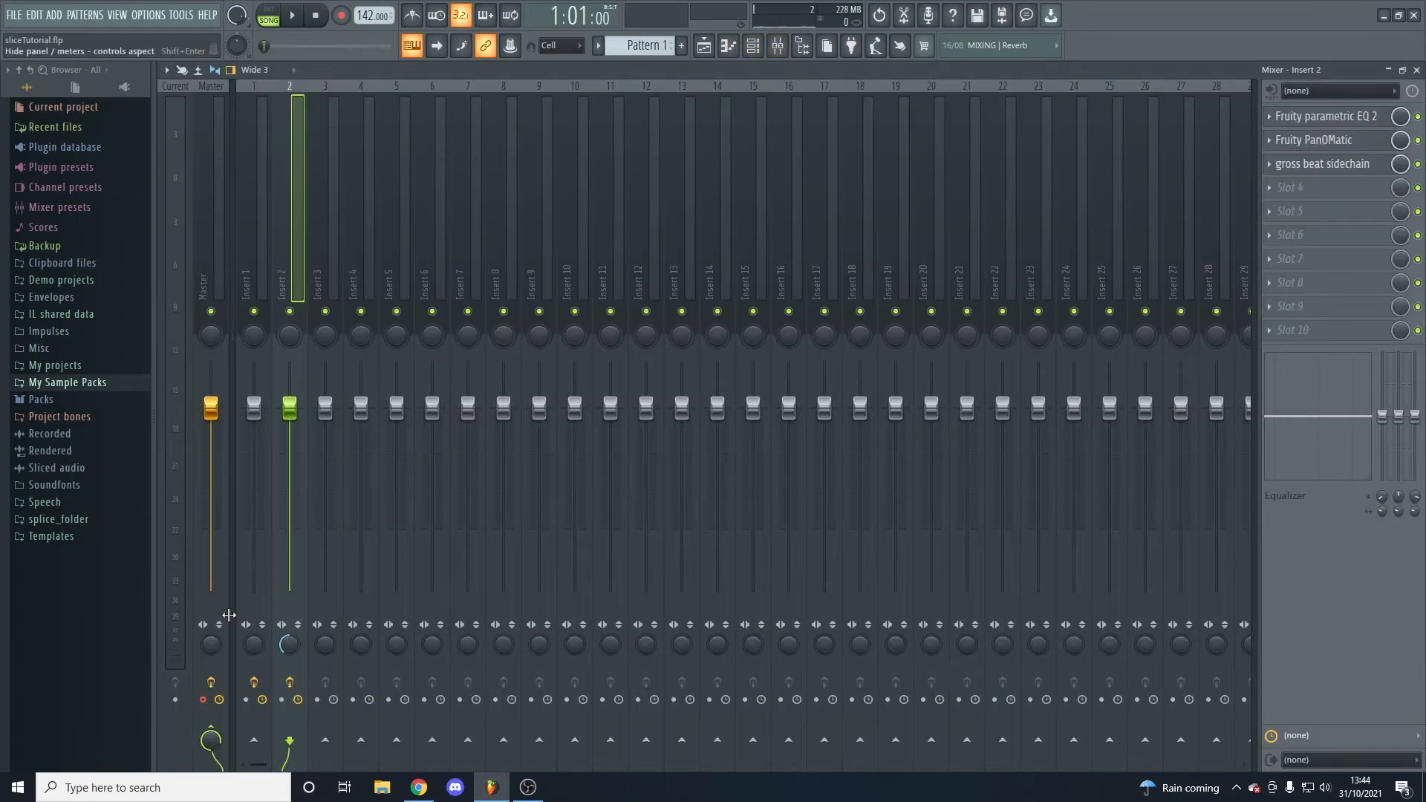
click(203, 699)
click(285, 216)
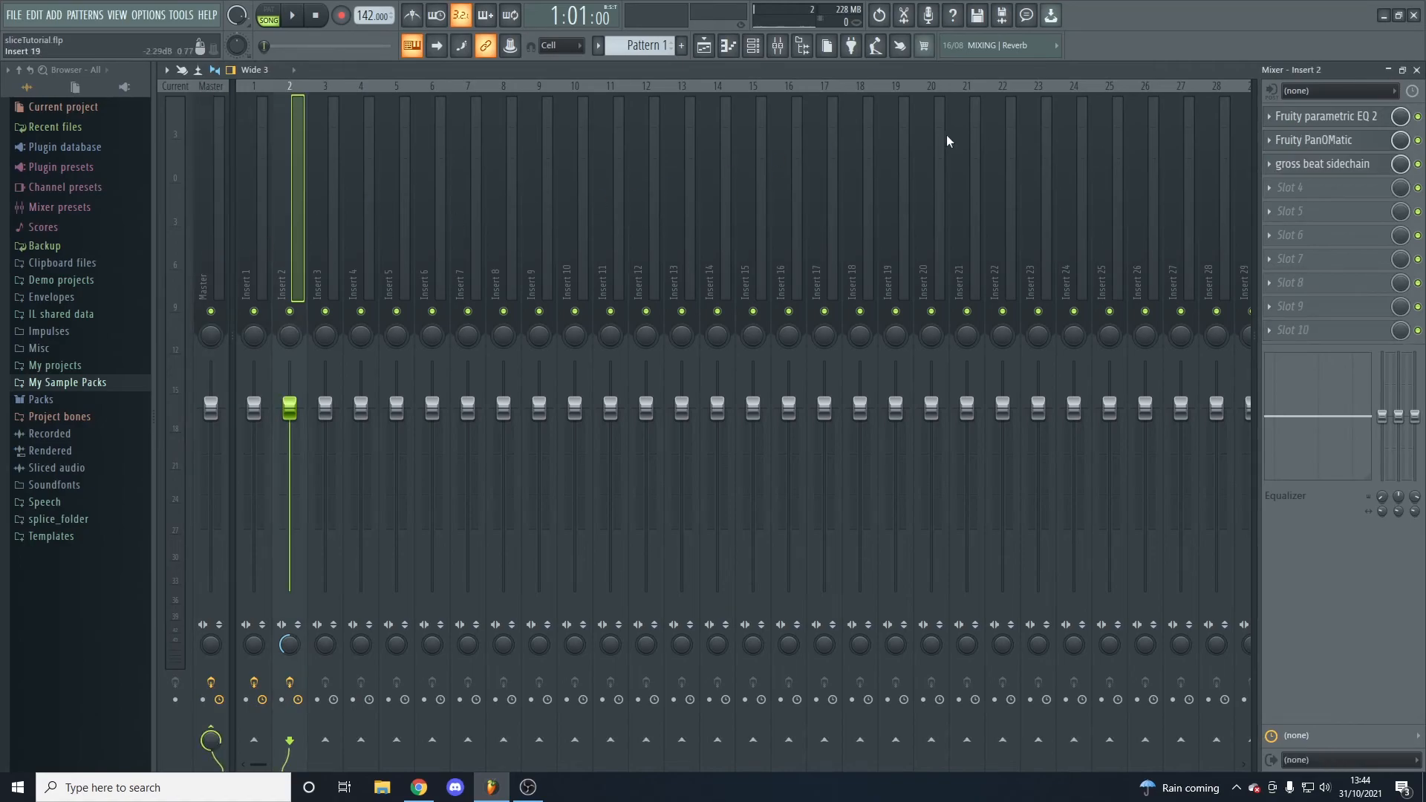
Examine Insert 2's Fruity parametric EQ 2, Fruity PanOMatic and gross beat sidechain effects one by one
click(1326, 117)
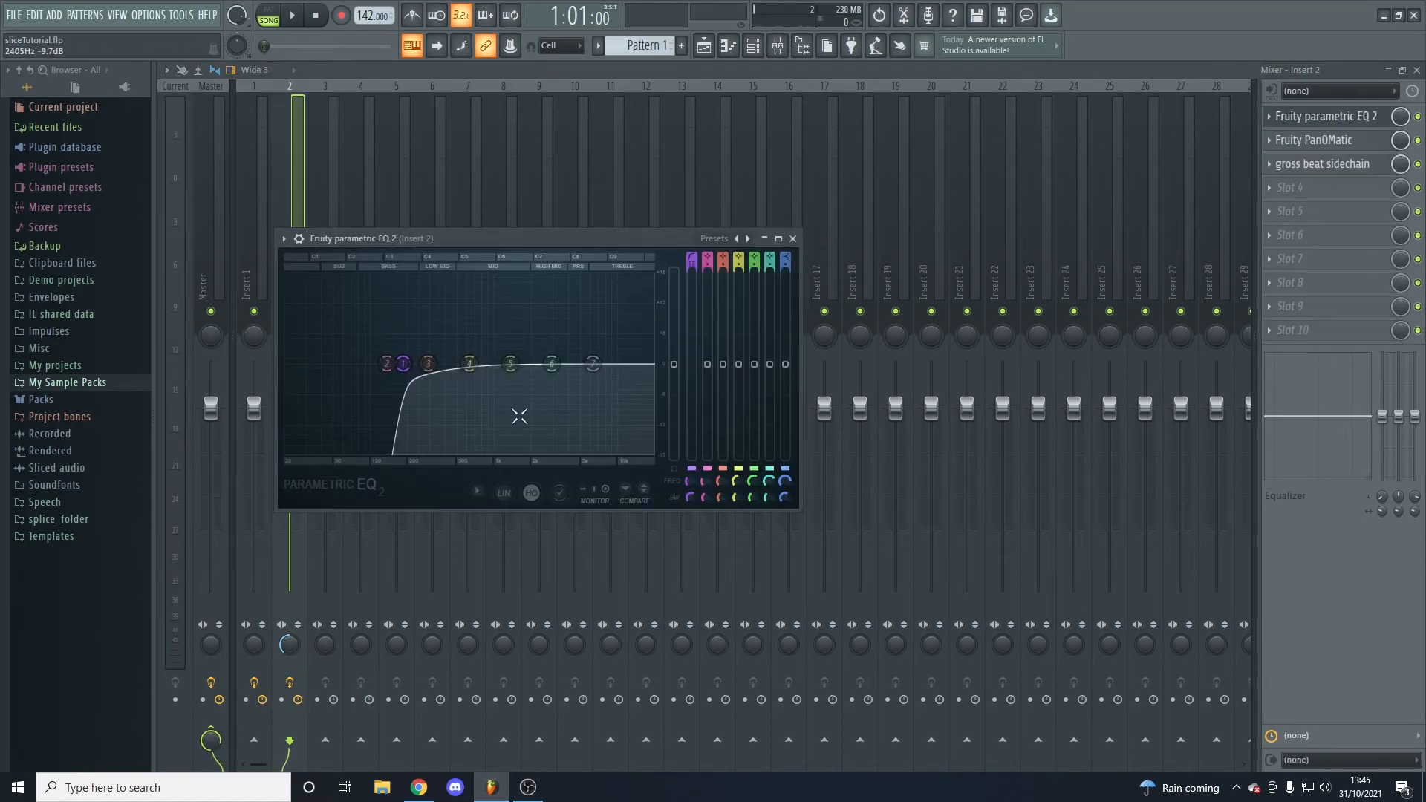
click(793, 239)
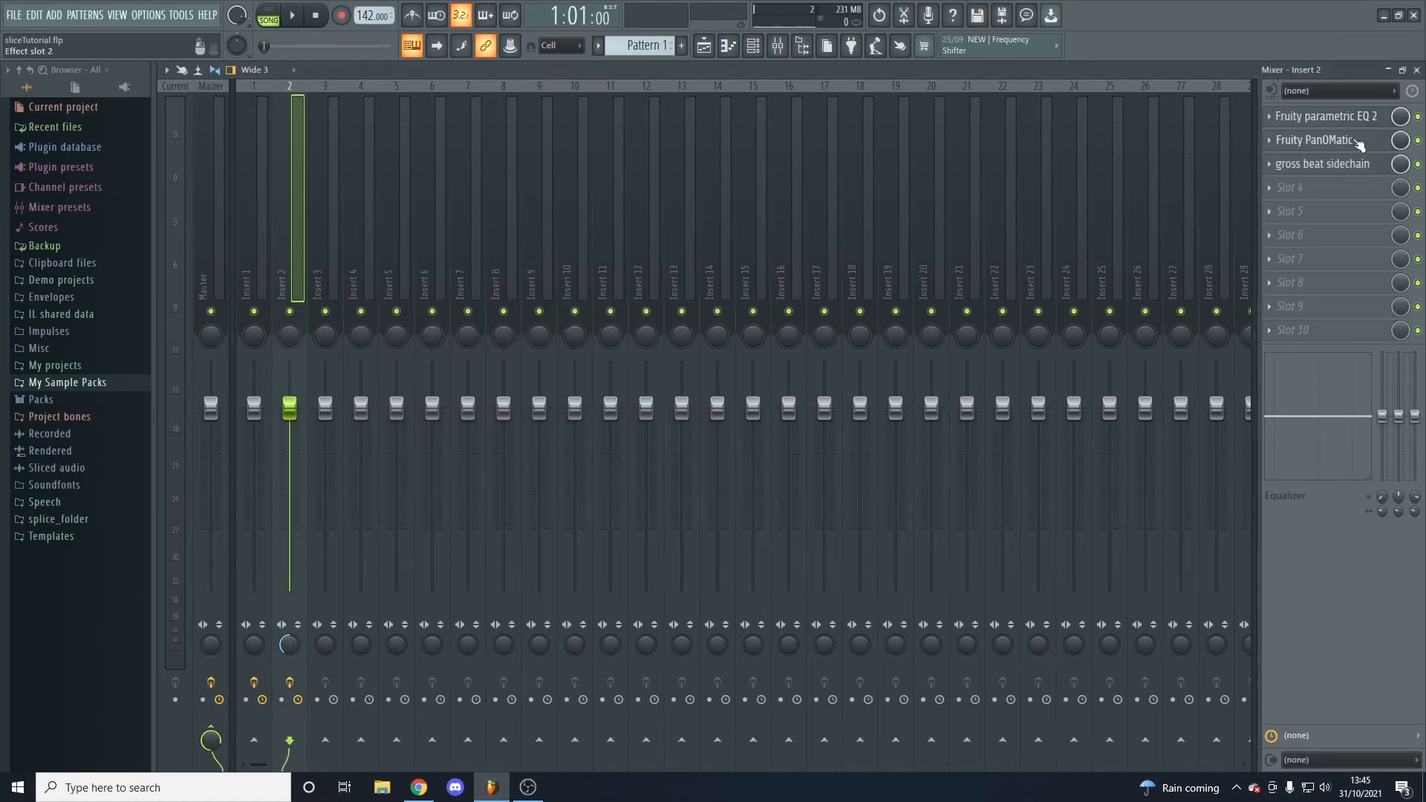
click(1361, 141)
click(633, 269)
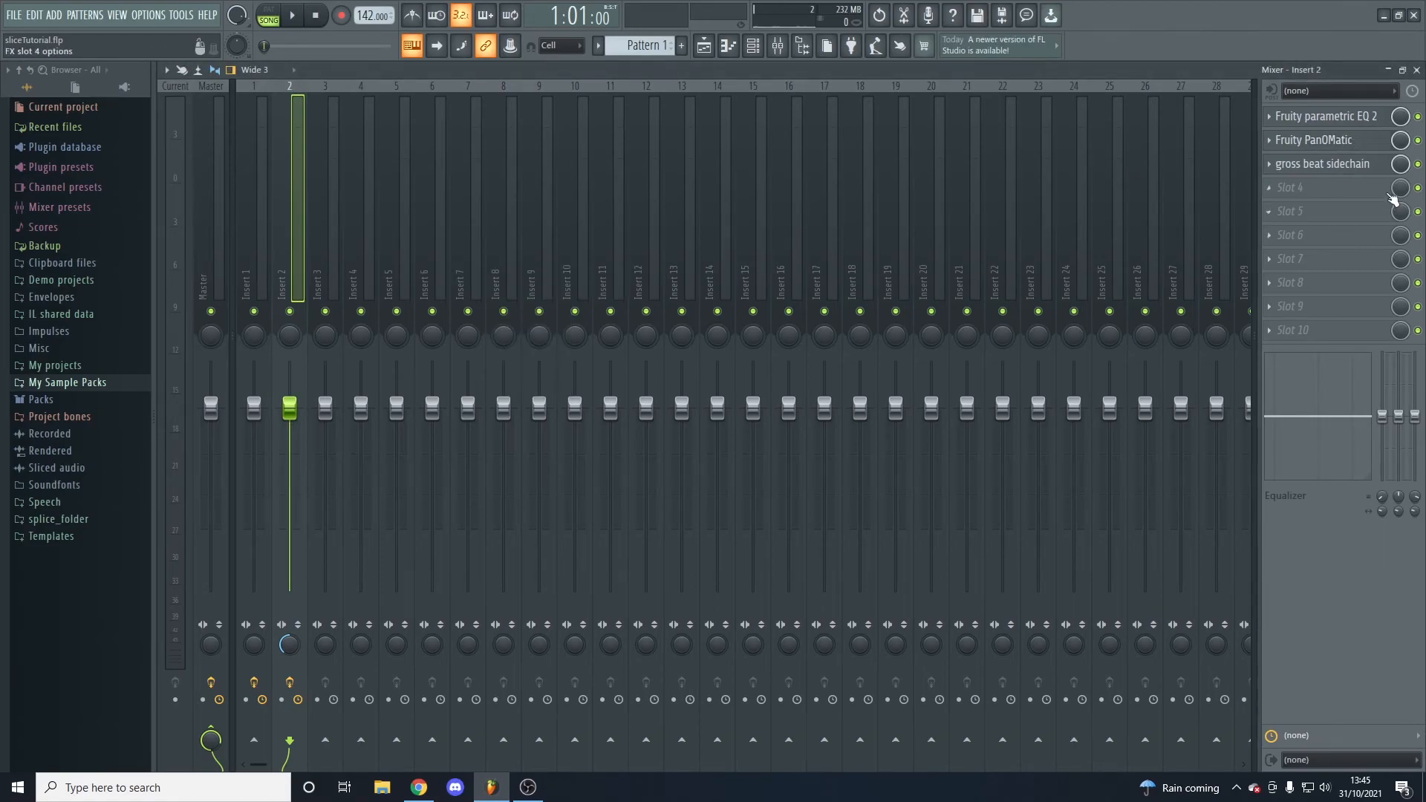
click(1364, 173)
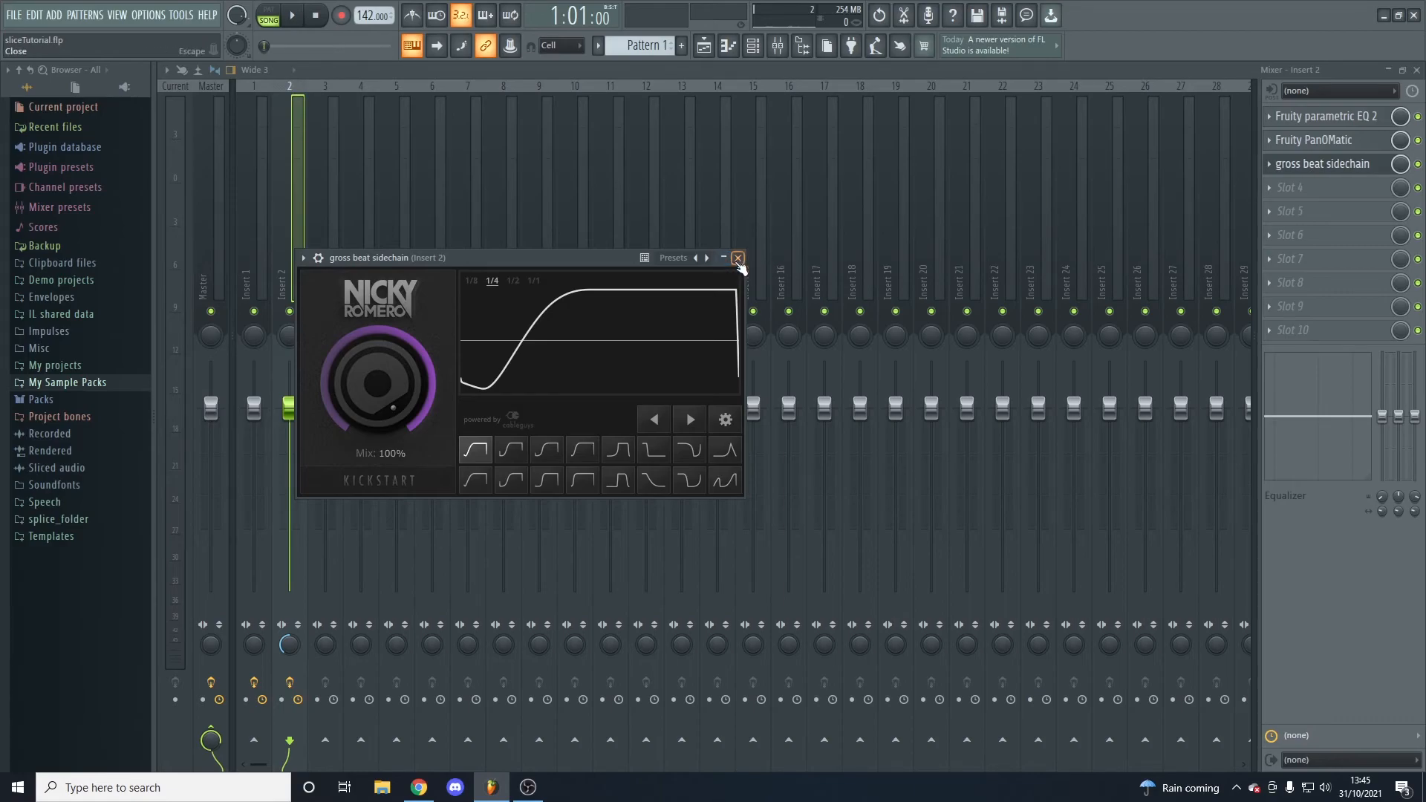
click(738, 258)
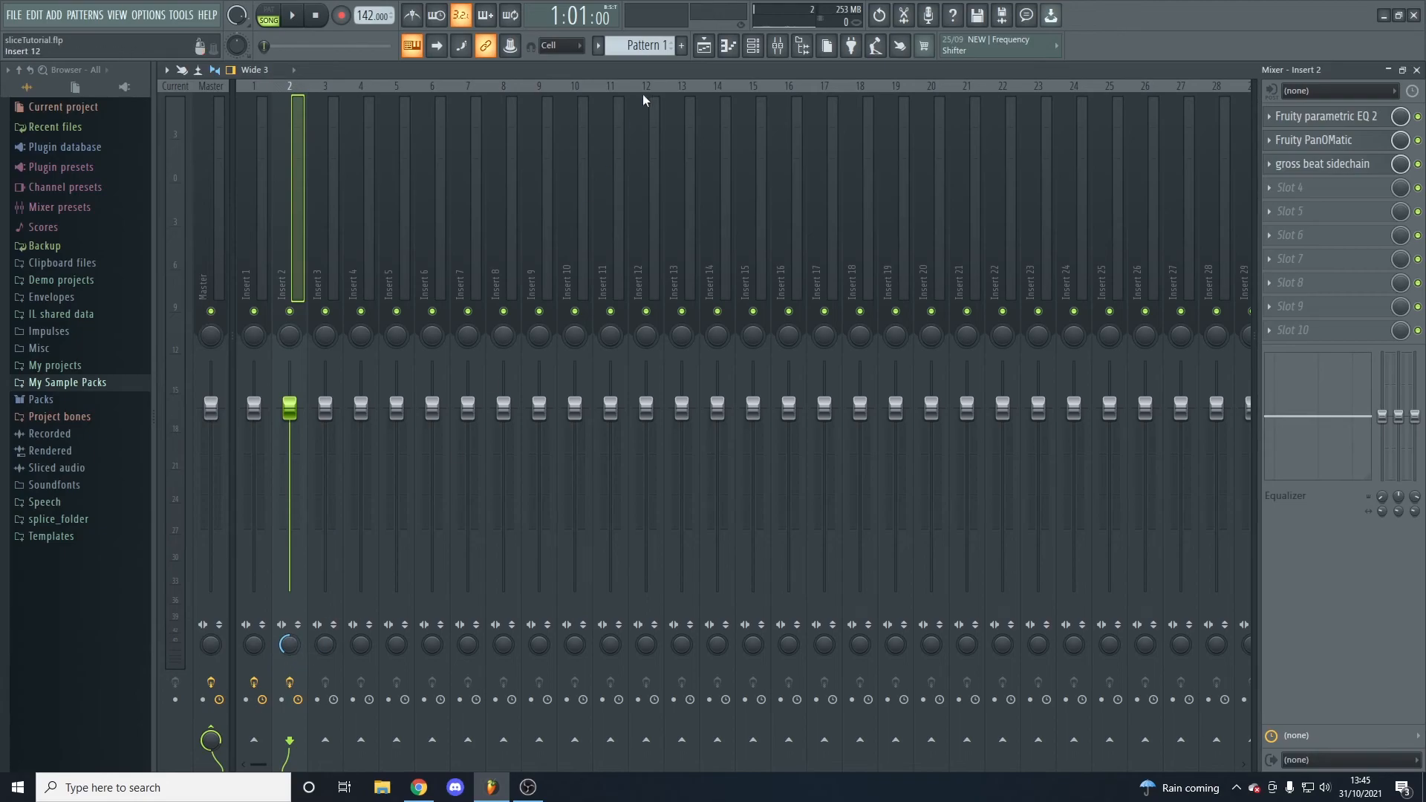
Return to the playlist and review the Track 7 audio clip's channel settings
click(704, 45)
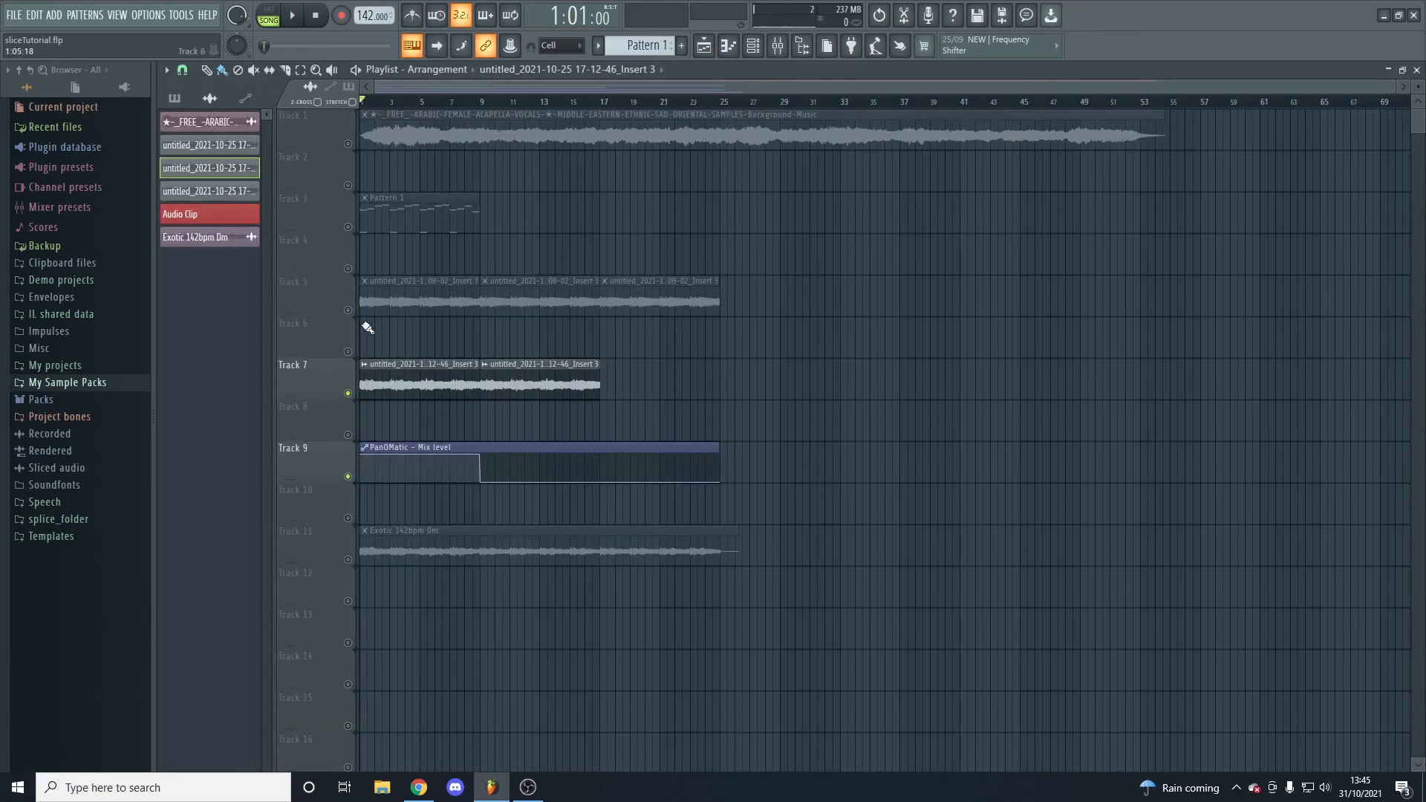
double_click(397, 386)
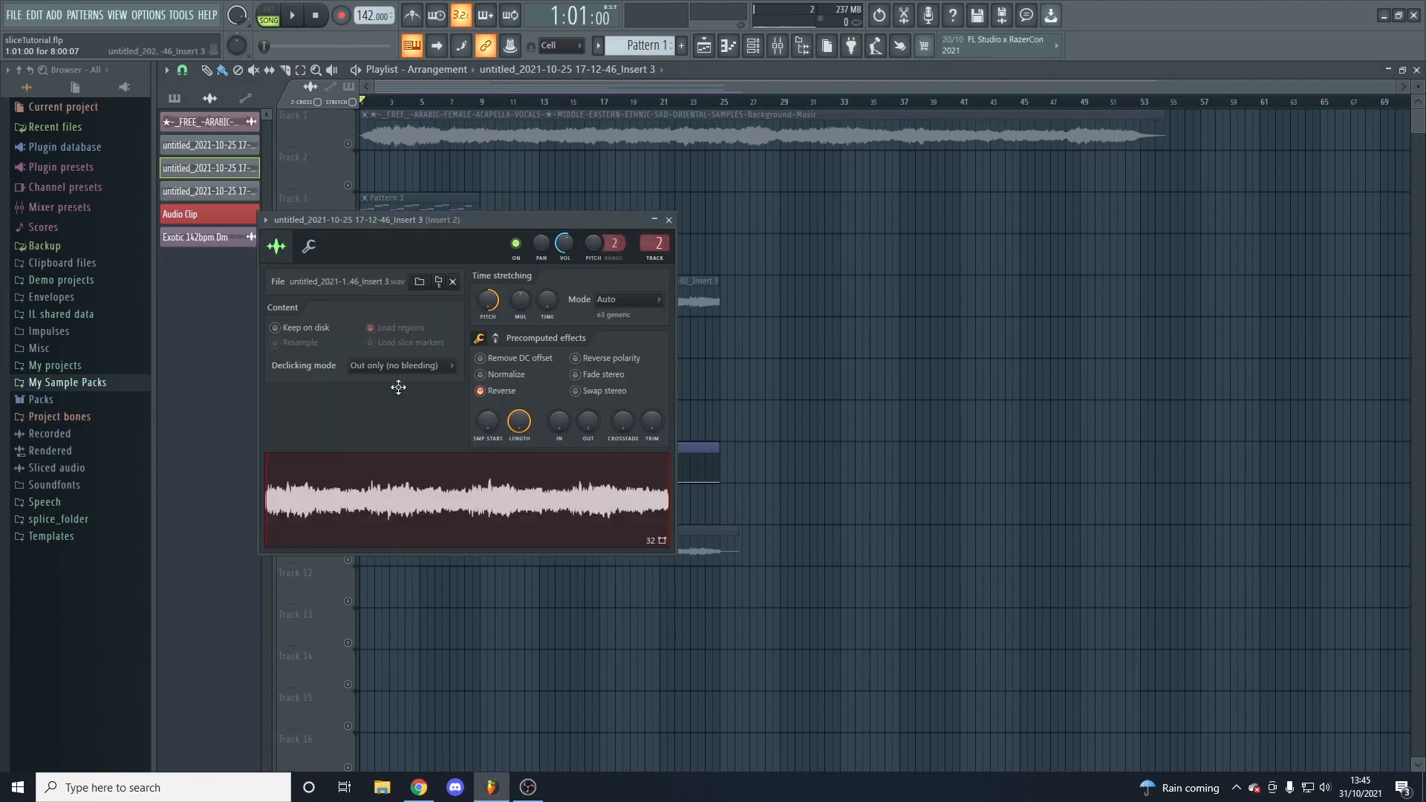
click(669, 220)
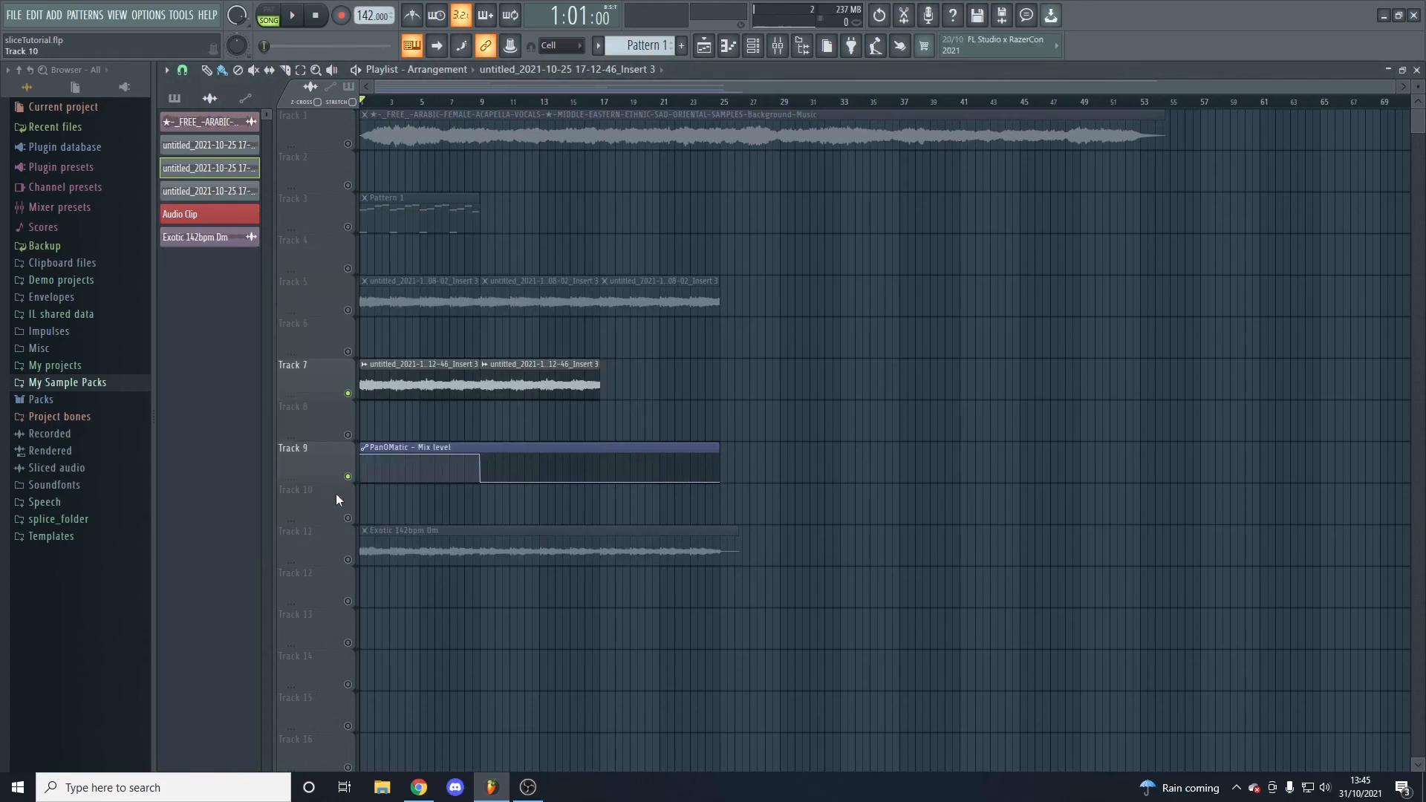
Solo Track 11 and preview the Exotic 142bpm Dm sample from its channel settings, closing them when finished
click(363, 556)
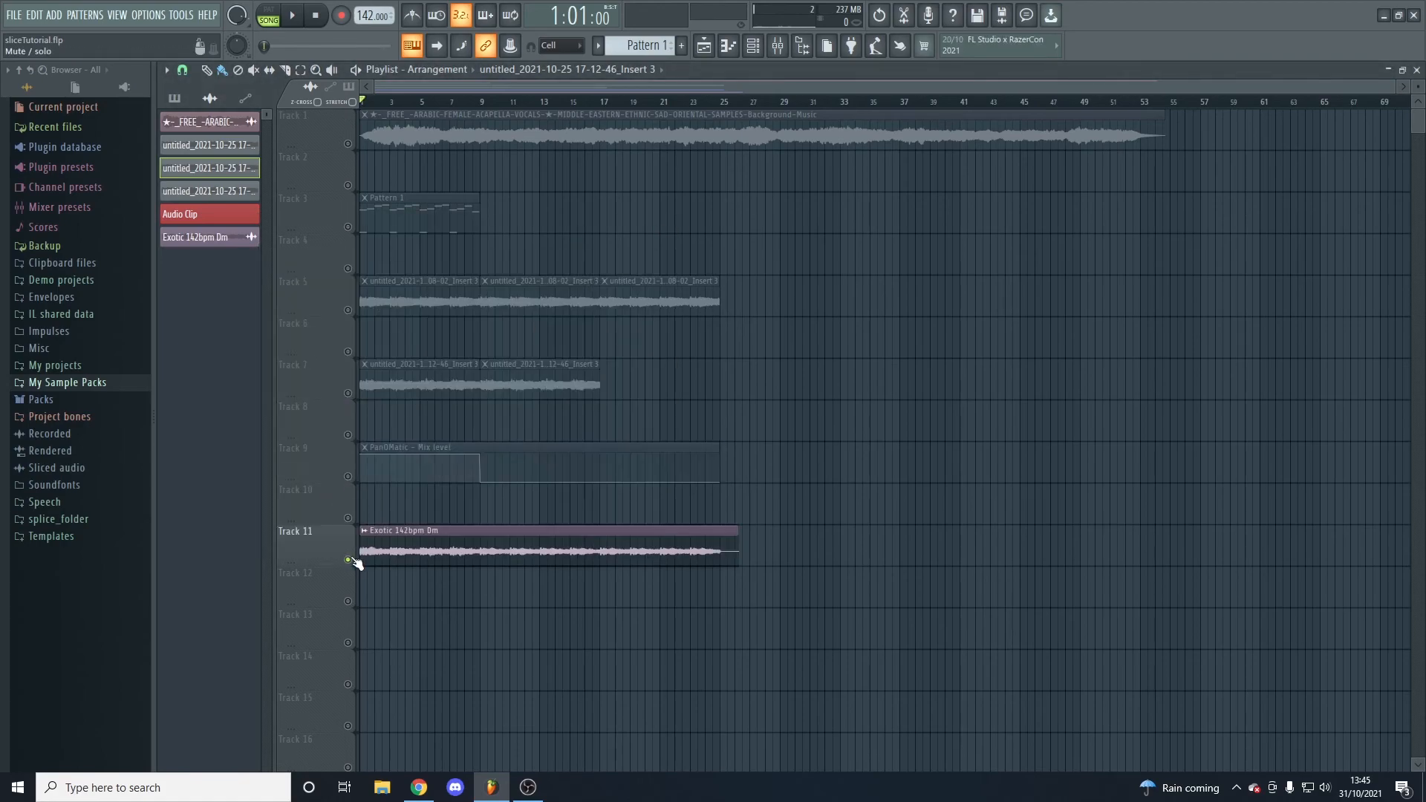
double_click(480, 551)
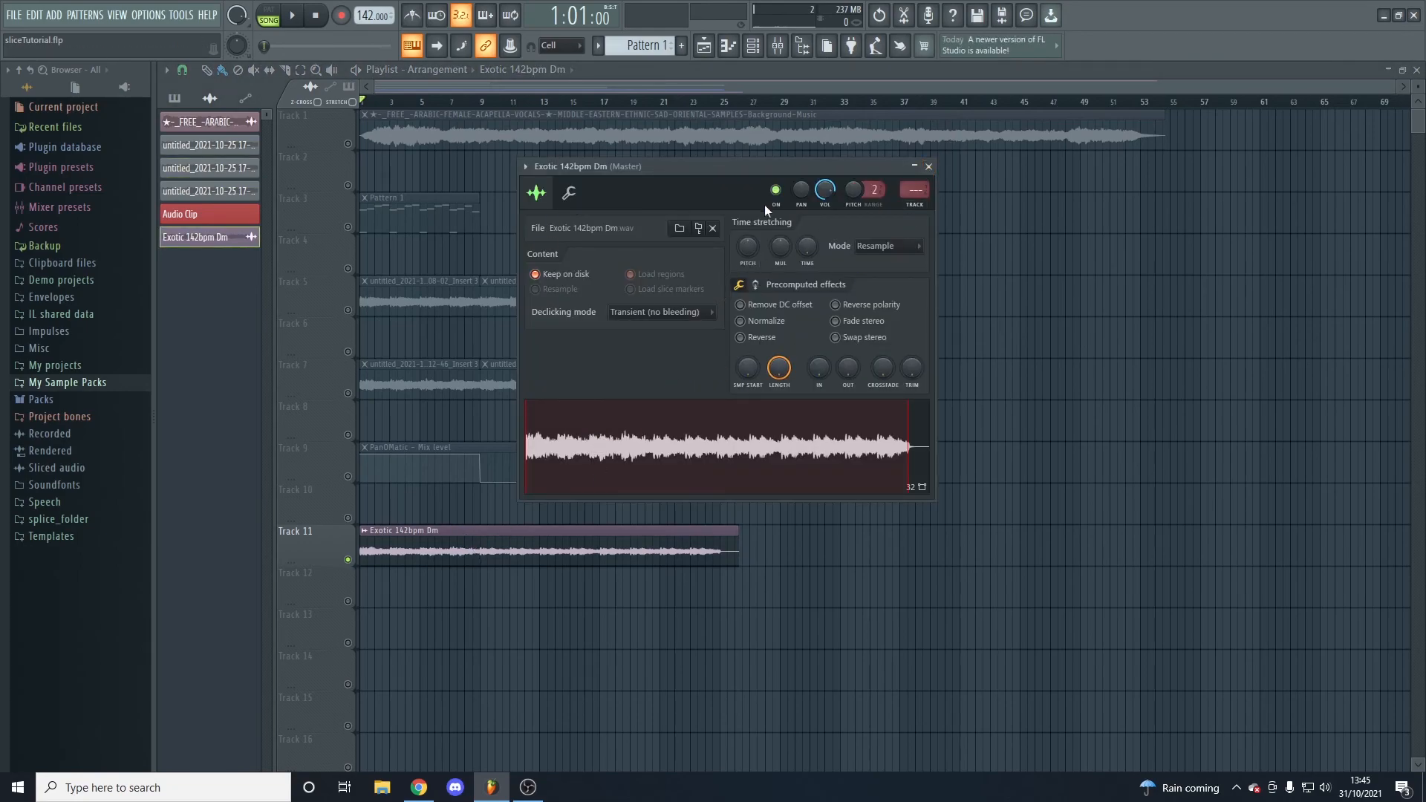
drag(750, 162, 866, 151)
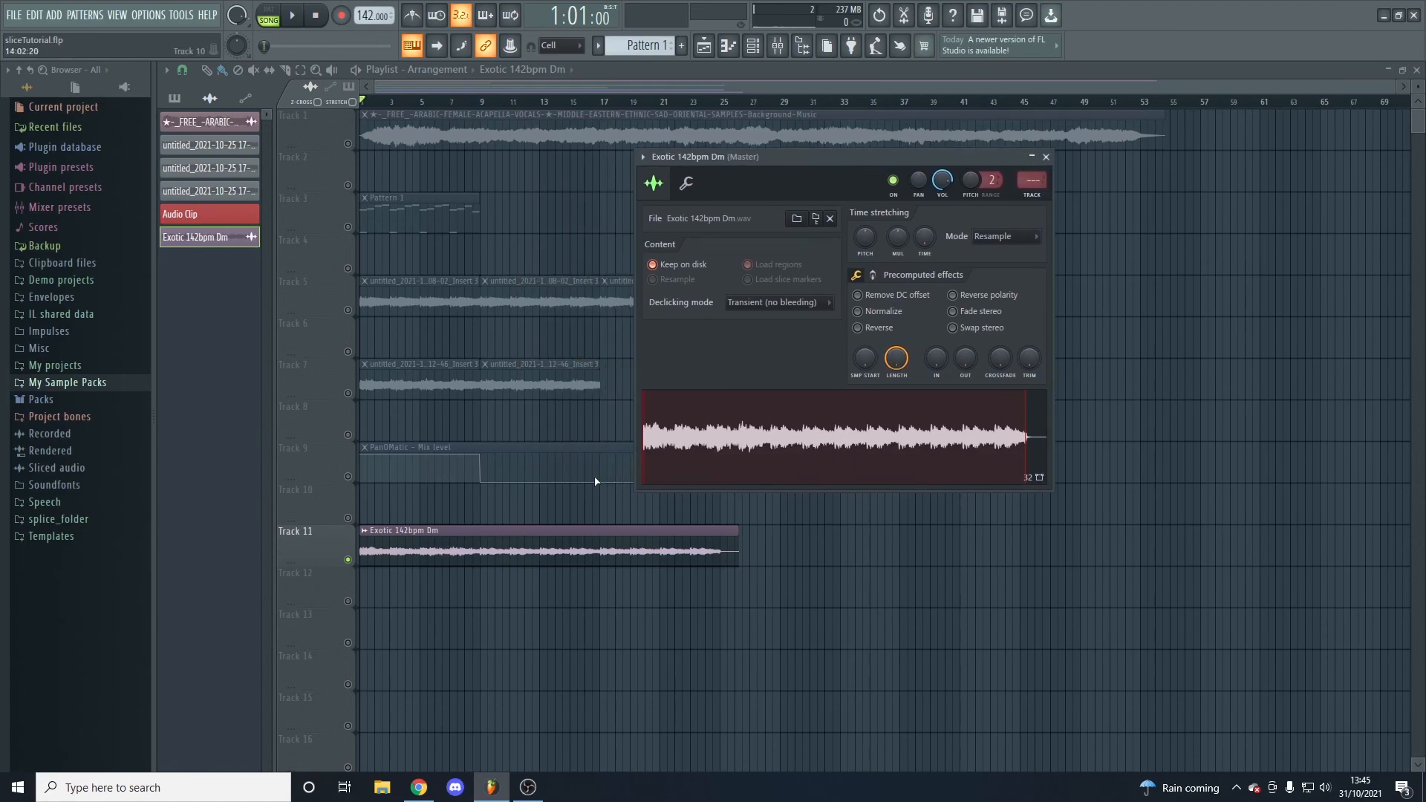
click(867, 434)
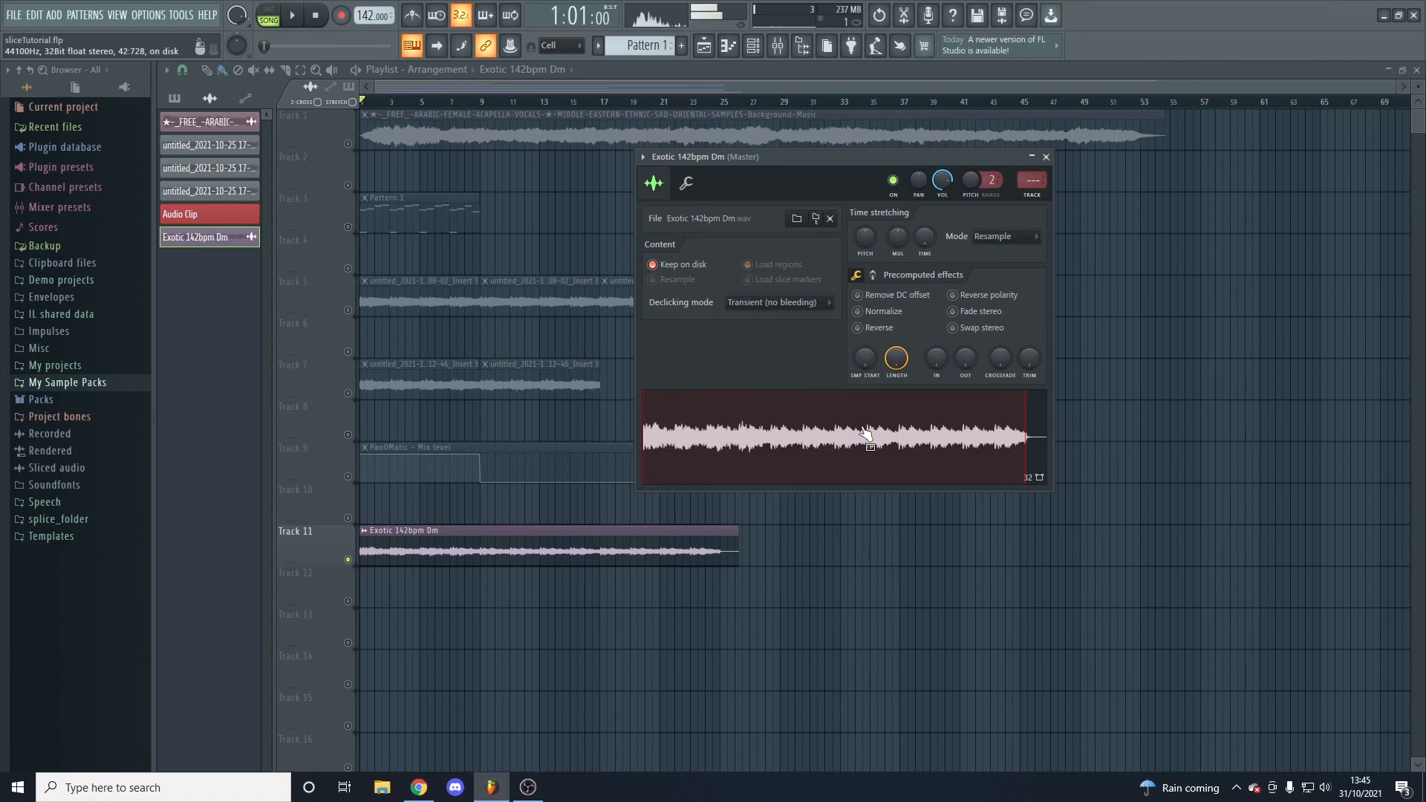
click(314, 19)
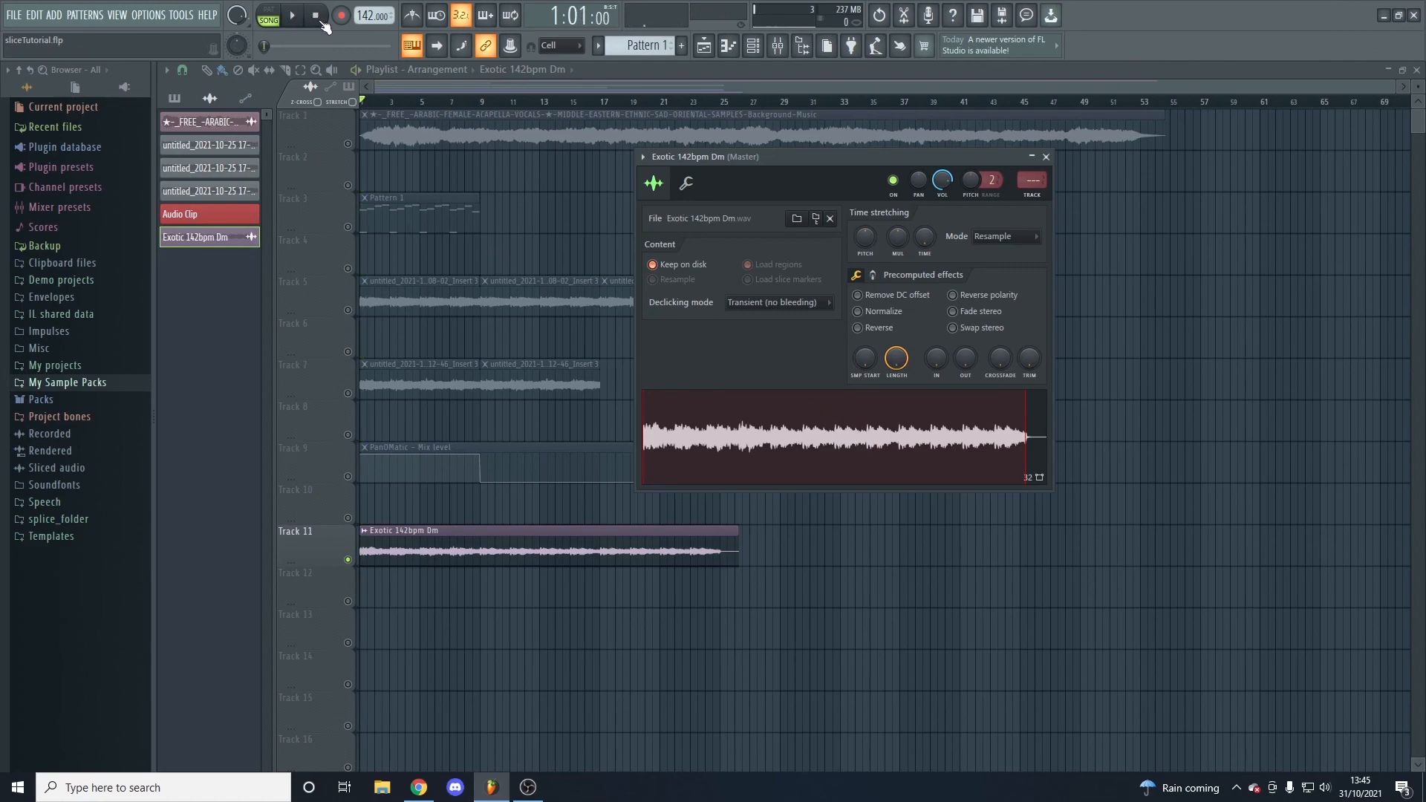
drag(1007, 156, 927, 163)
click(966, 164)
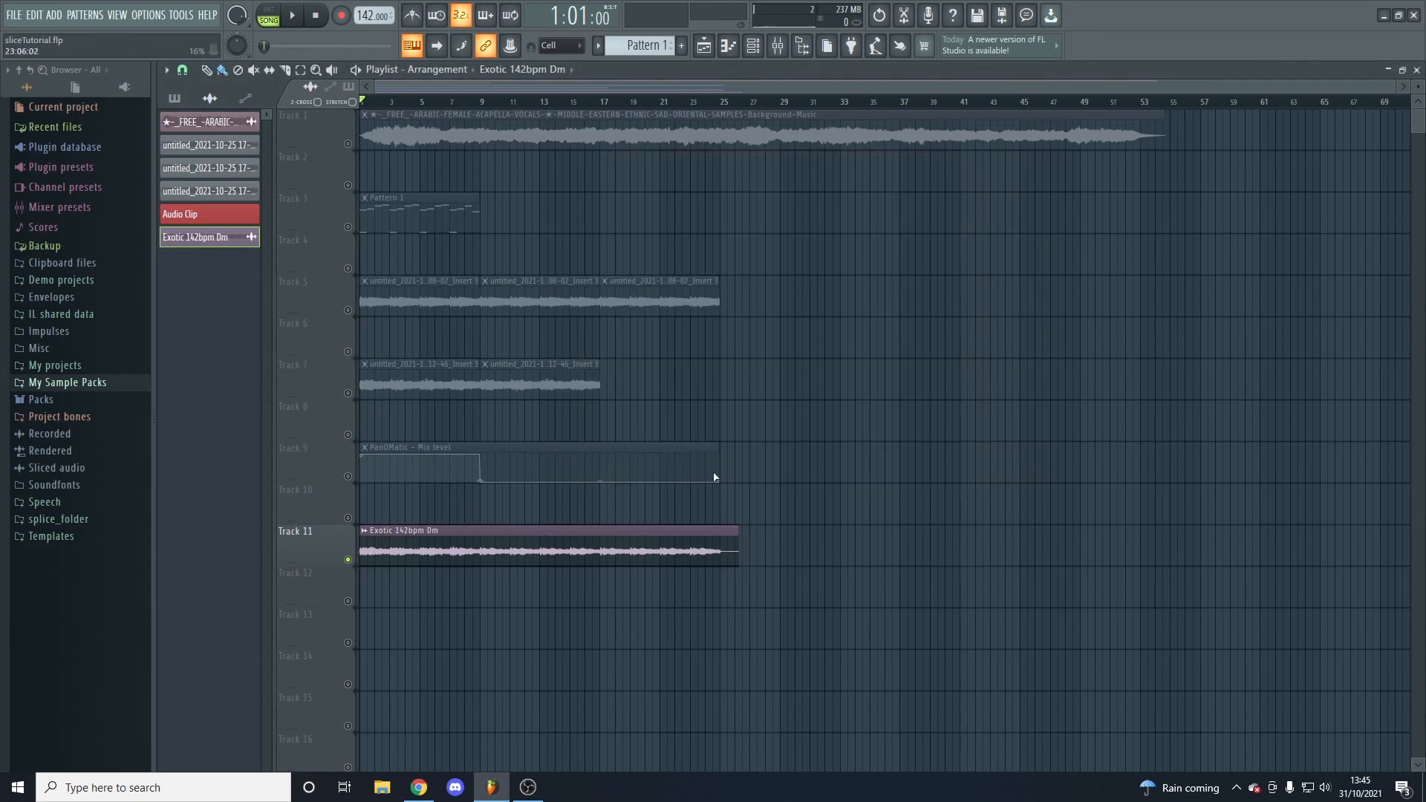
Solo Track 1 briefly and restore all playlist tracks to unmuted
right_click(348, 144)
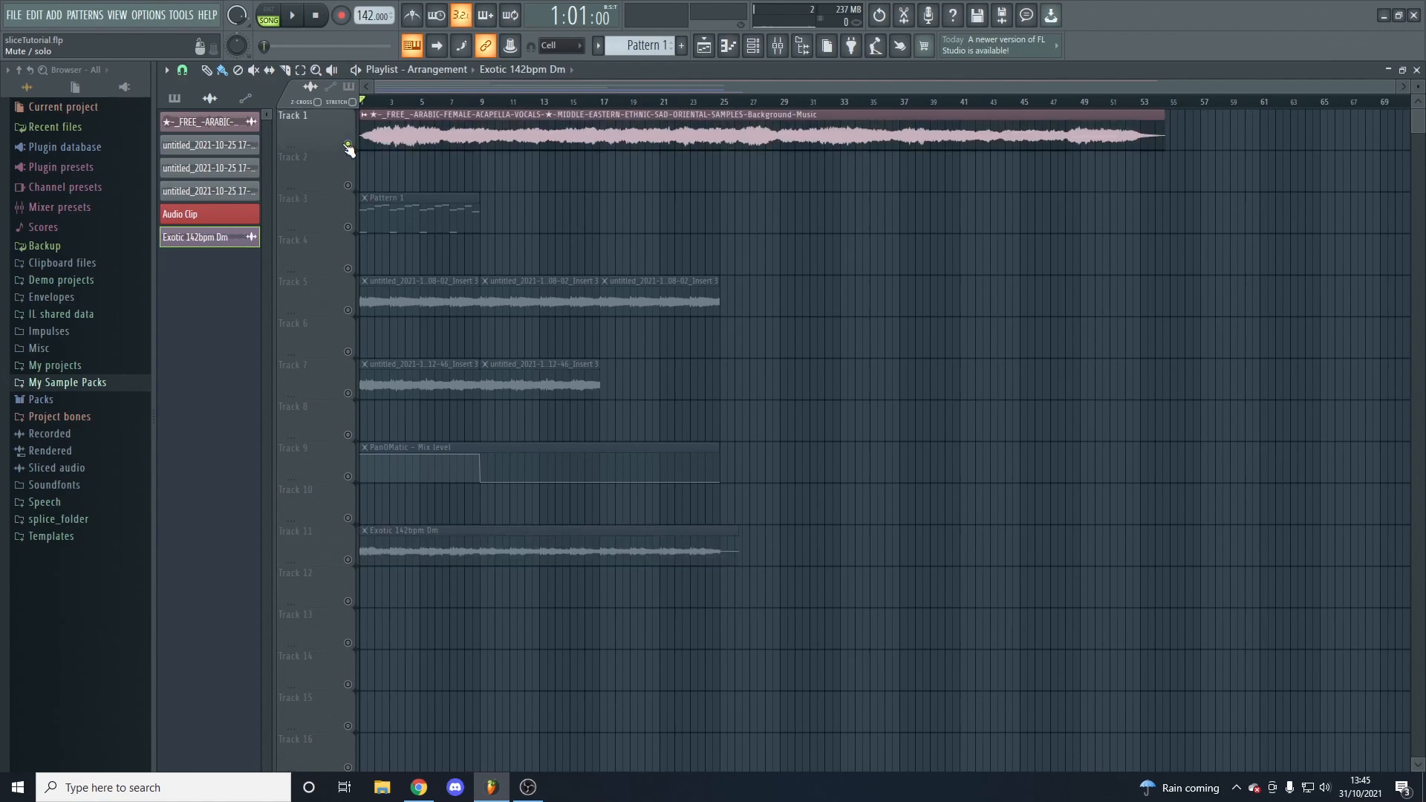
right_click(348, 144)
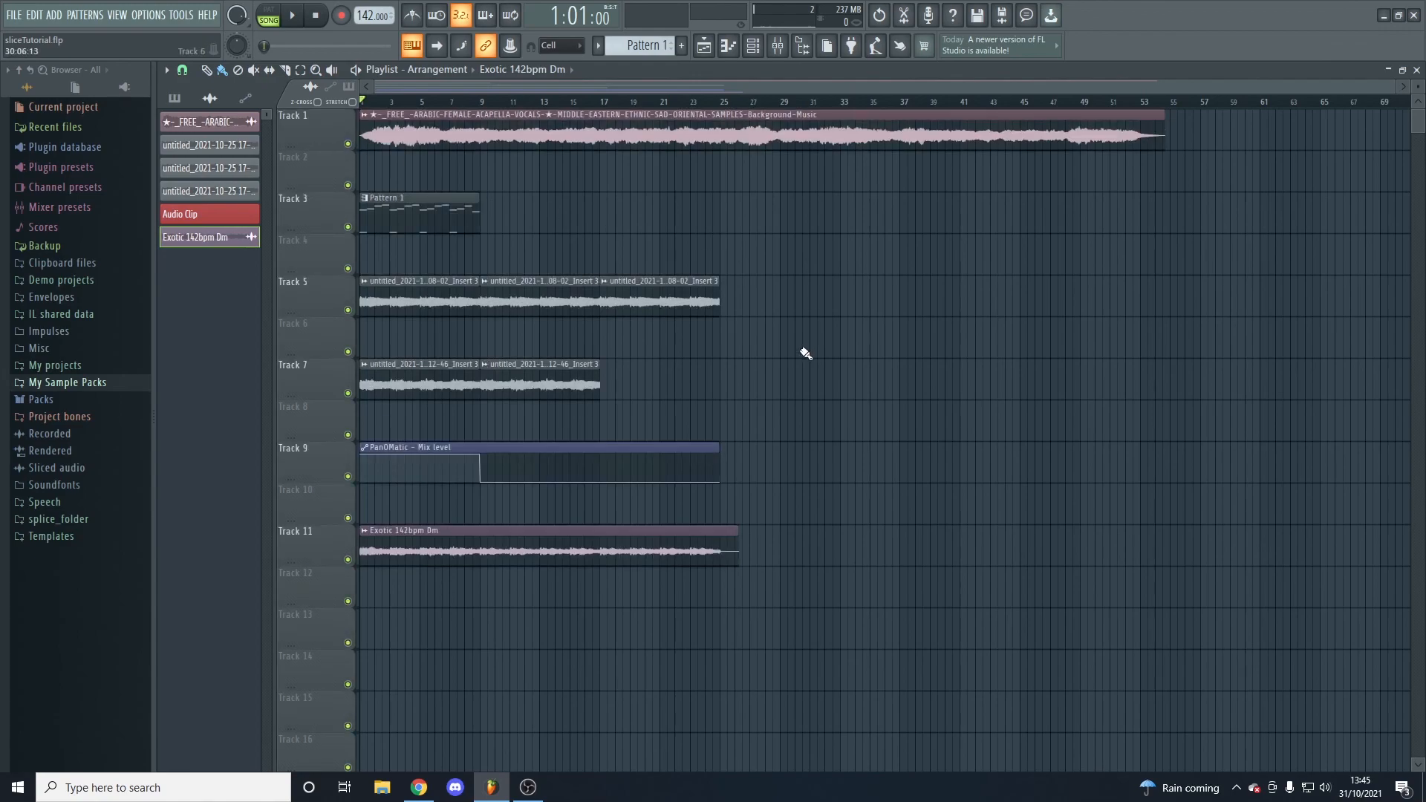